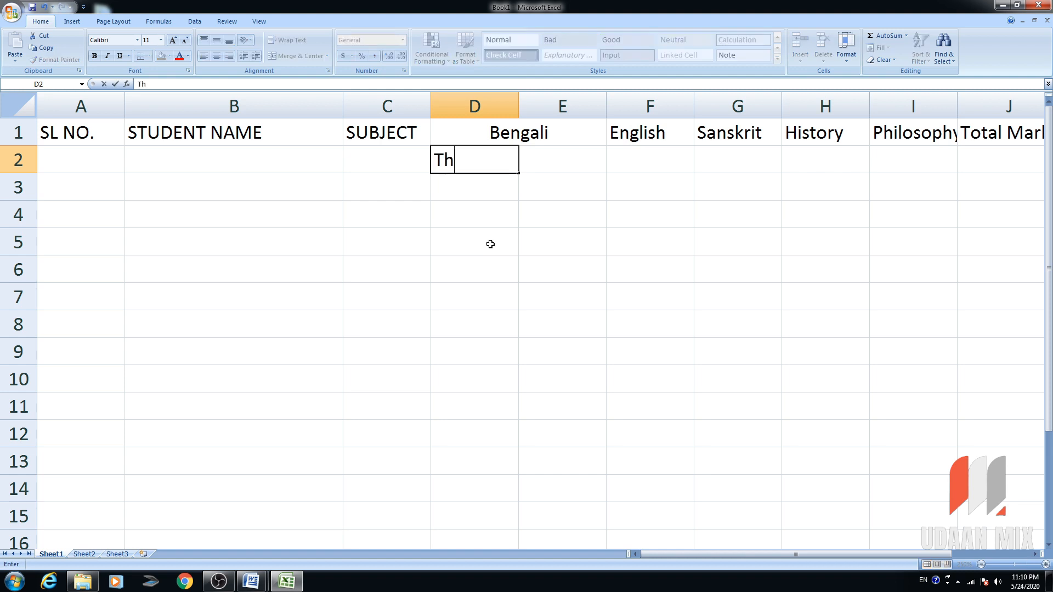
Type 'Theory' into cell D2 as the first Bengali subheading.
type("eory")
Finish the Theory and Project labels under Bengali, then insert a column and merge English across F1:G1.
key("Tab")
type("Projec")
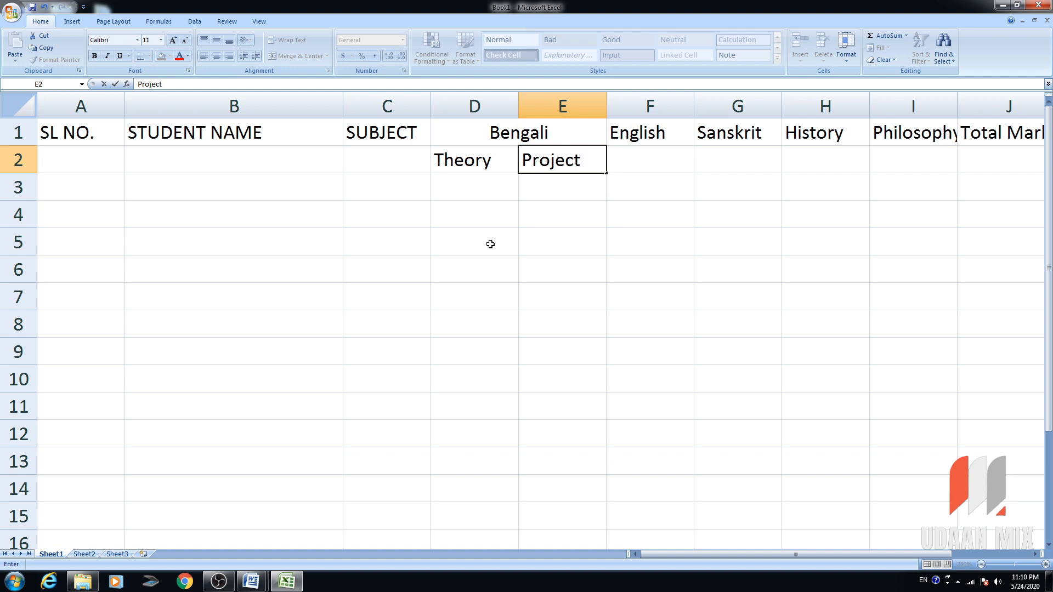
key("Tab")
left_click(650, 105)
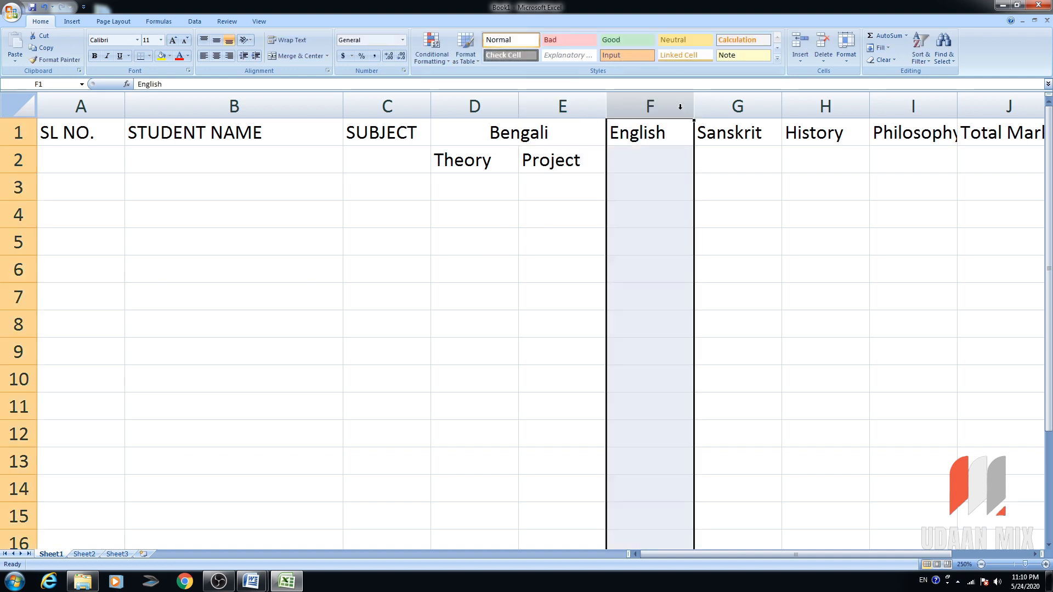
right_click(679, 106)
left_click(746, 164)
left_click_drag(654, 140, 706, 136)
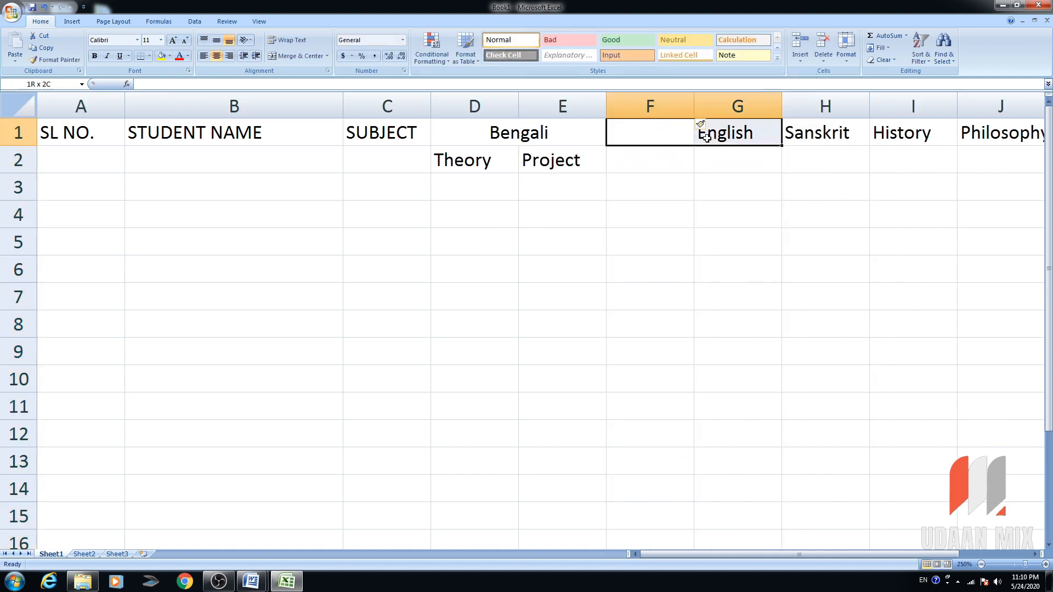
left_click(305, 55)
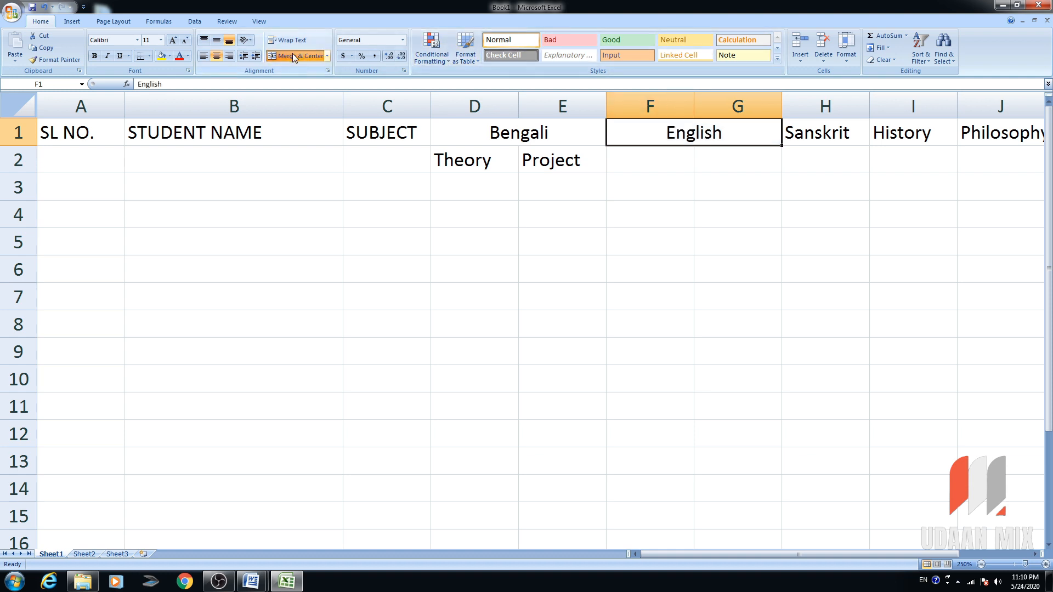
Copy the Theory and Project labels into the two cells under English.
left_click_drag(663, 155, 726, 158)
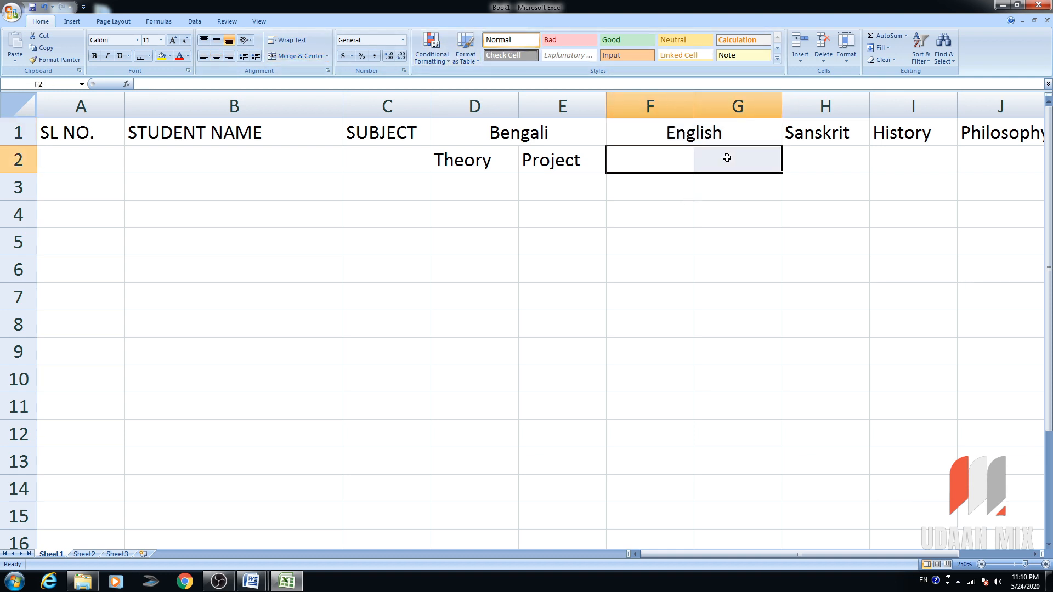
key("Left")
key("Left")
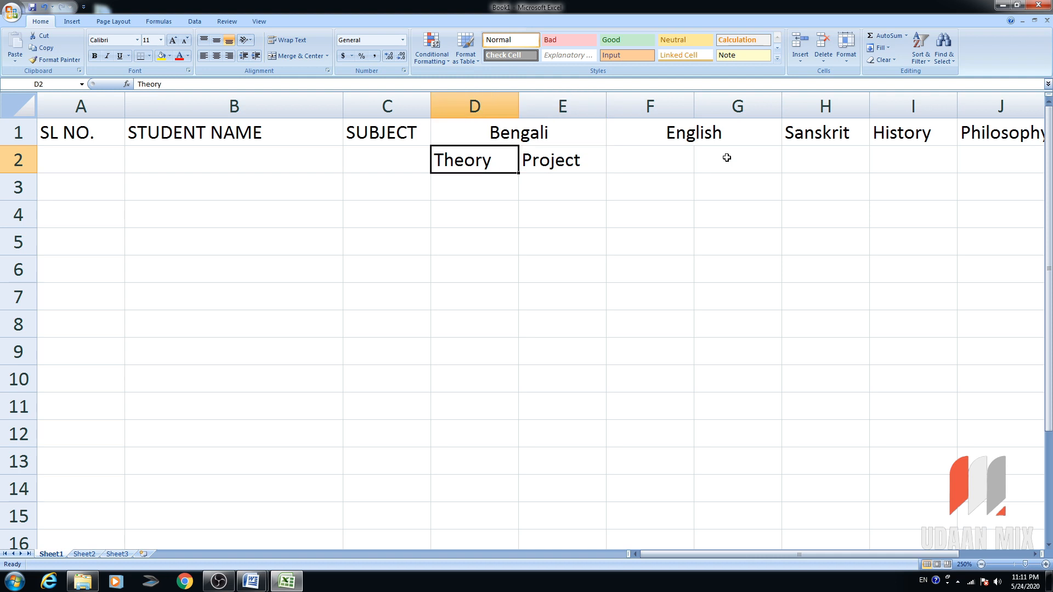
key("shift+Right")
key("ctrl+c")
key("Right")
key("Right")
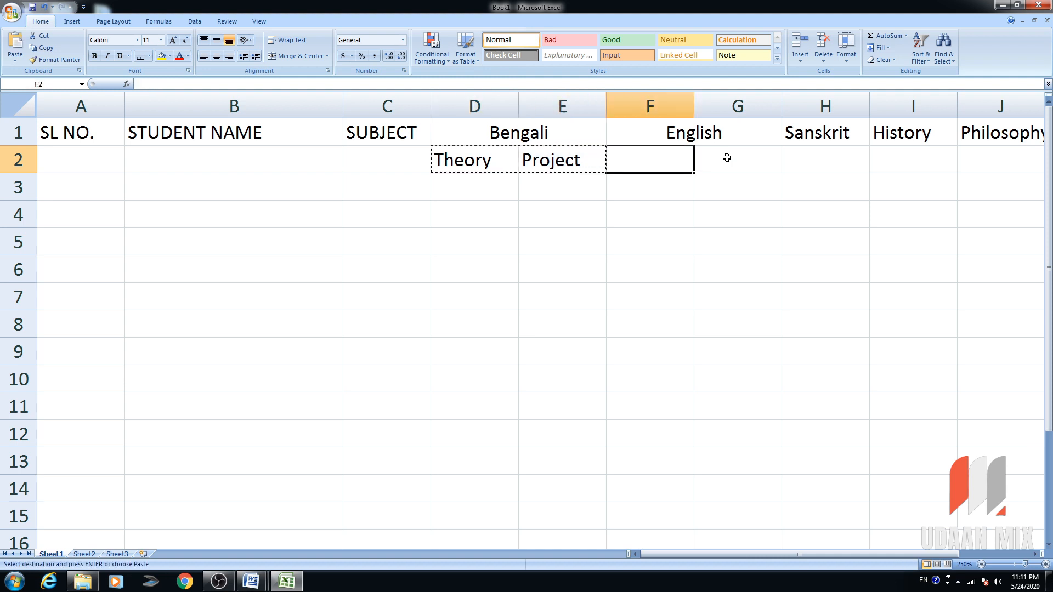
key("shift+Right")
key("shift+Right")
key("shift+Left")
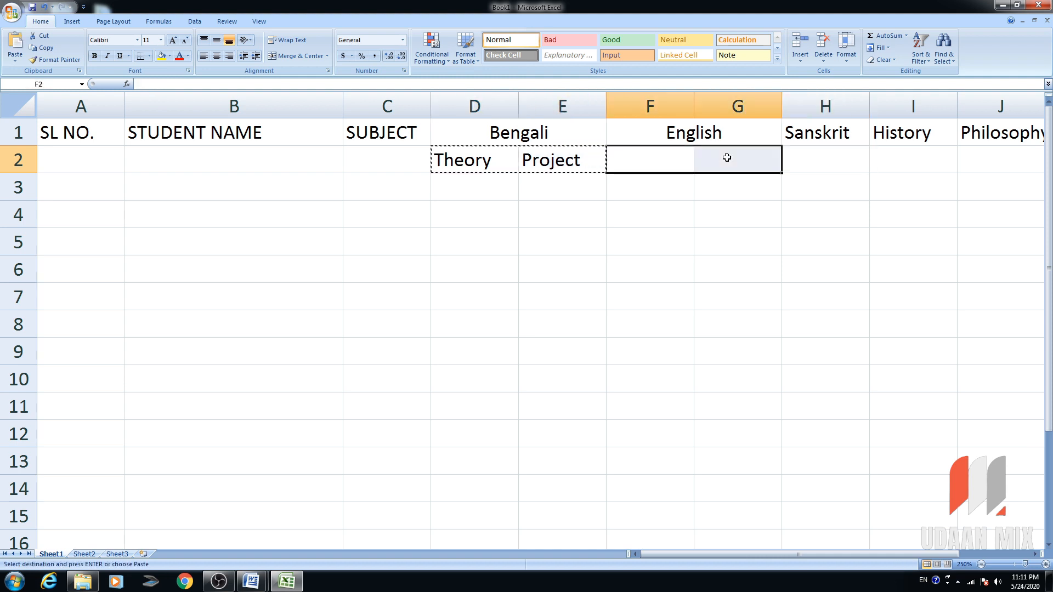
key("ctrl+v")
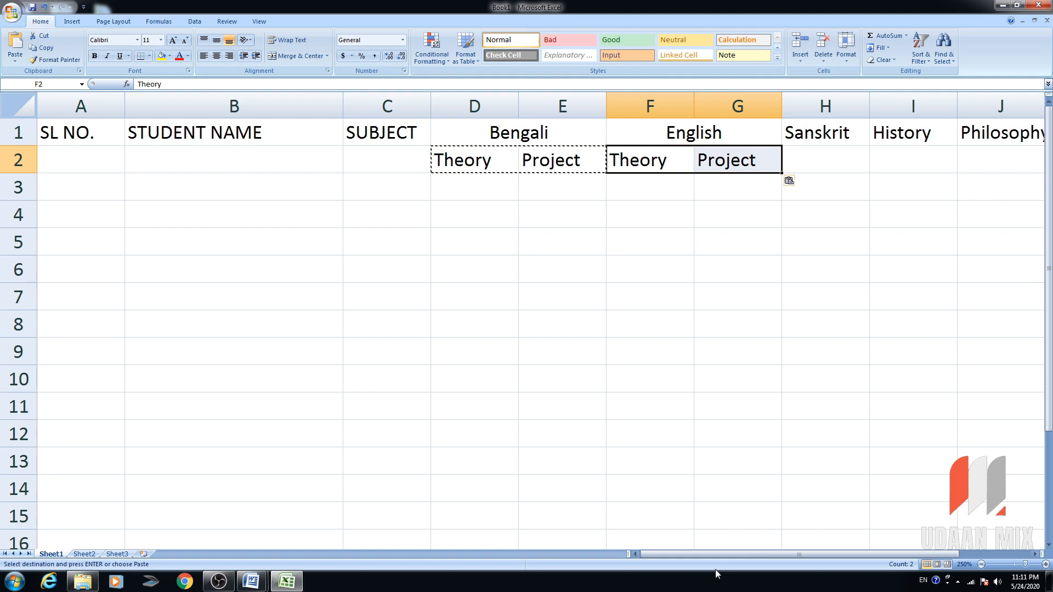
left_click_drag(713, 554, 773, 557)
Insert columns before Sanskrit and History, merging Sanskrit across H1:I1 and History across J1:K1.
right_click(552, 103)
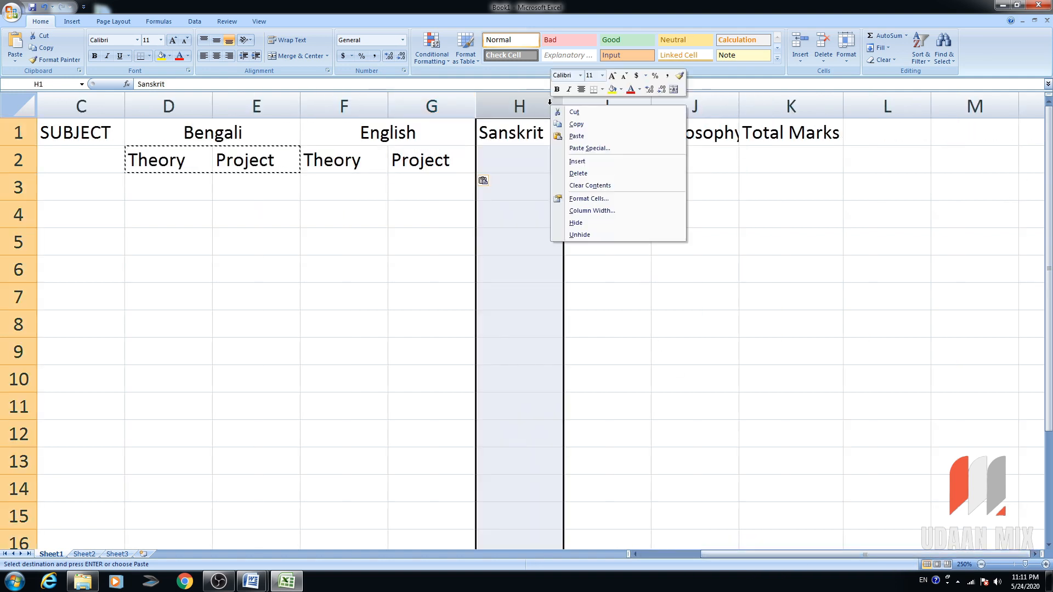
left_click(612, 165)
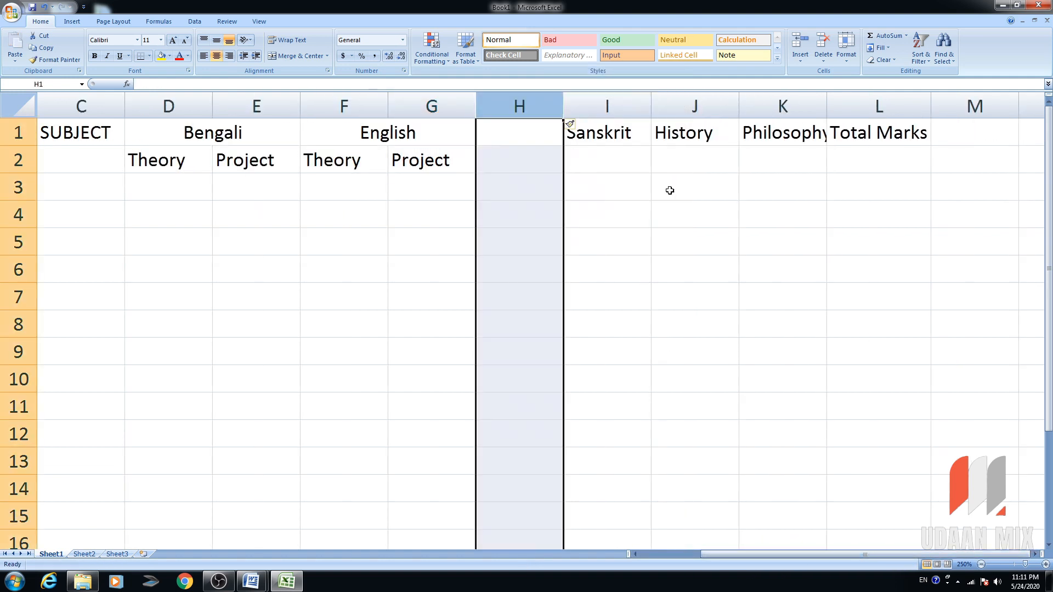
left_click(702, 110)
right_click(698, 107)
left_click(752, 163)
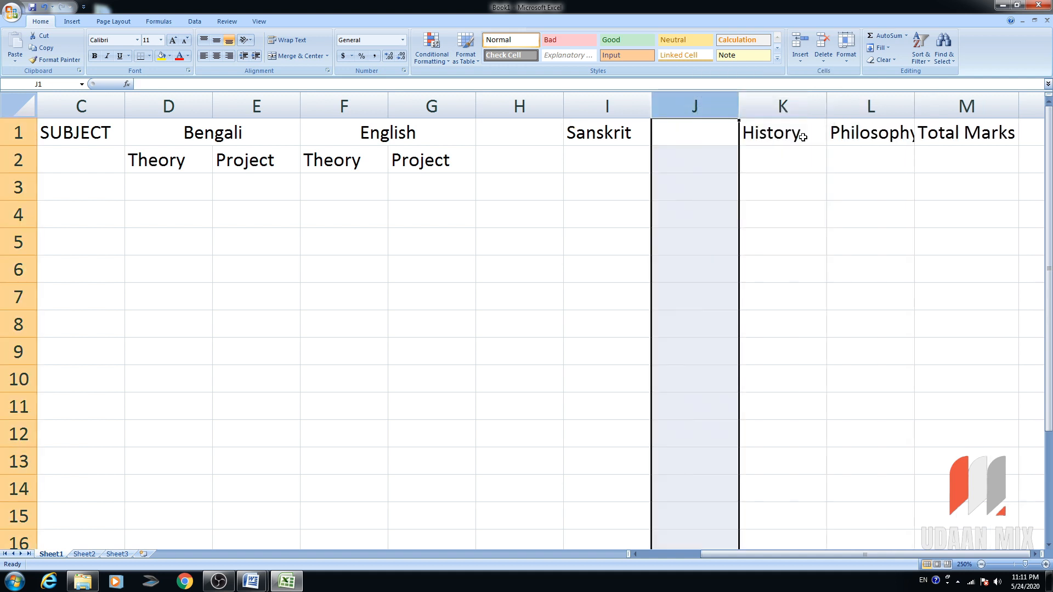
left_click(785, 103)
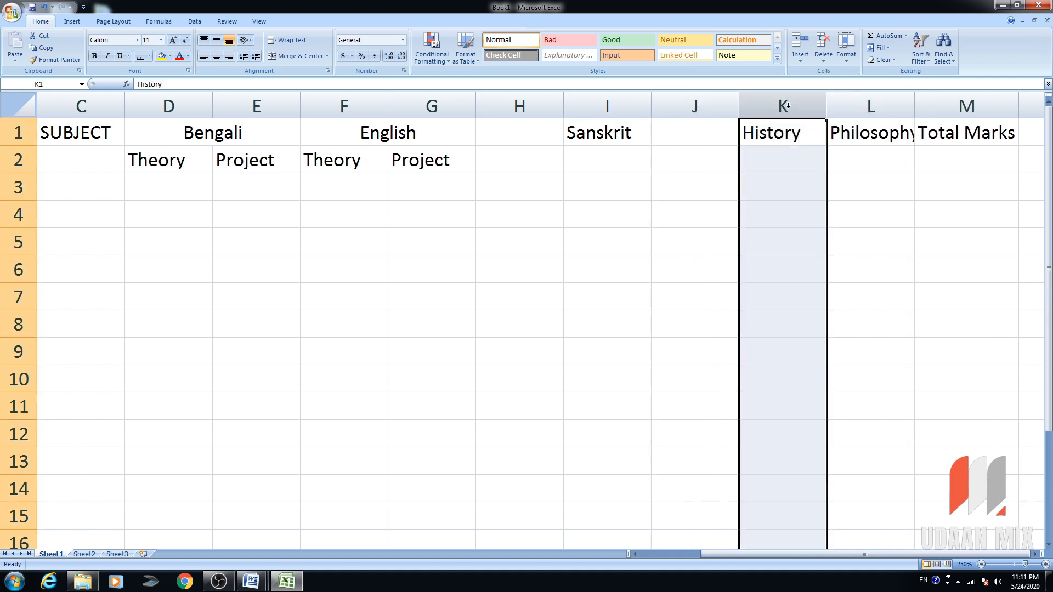
left_click_drag(561, 141, 778, 134)
left_click(296, 55)
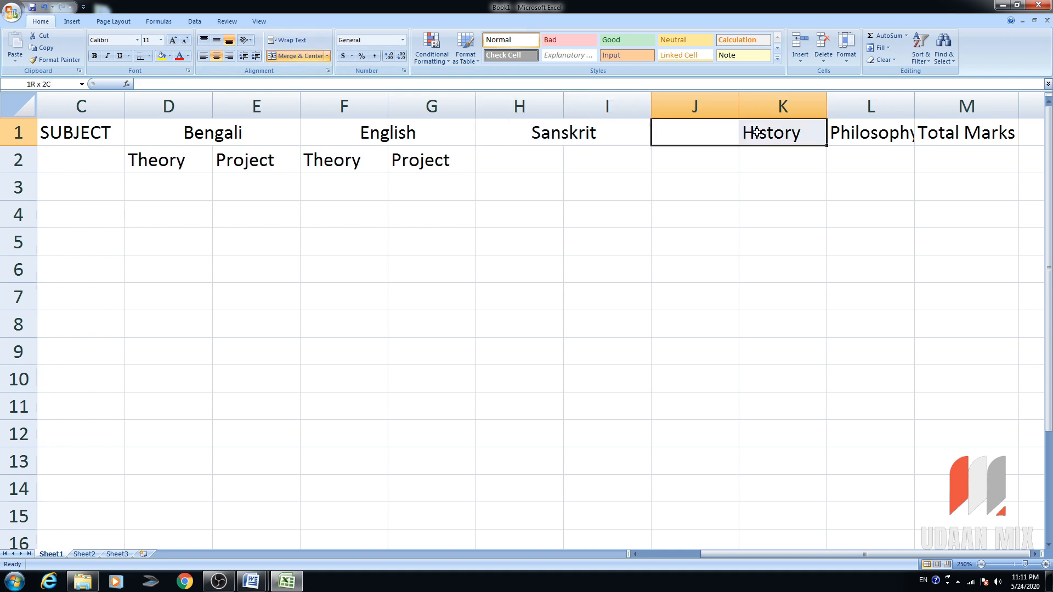
left_click(296, 56)
Insert a column before Philosophy and merge Philosophy across L1:M1.
left_click(864, 143)
right_click(878, 106)
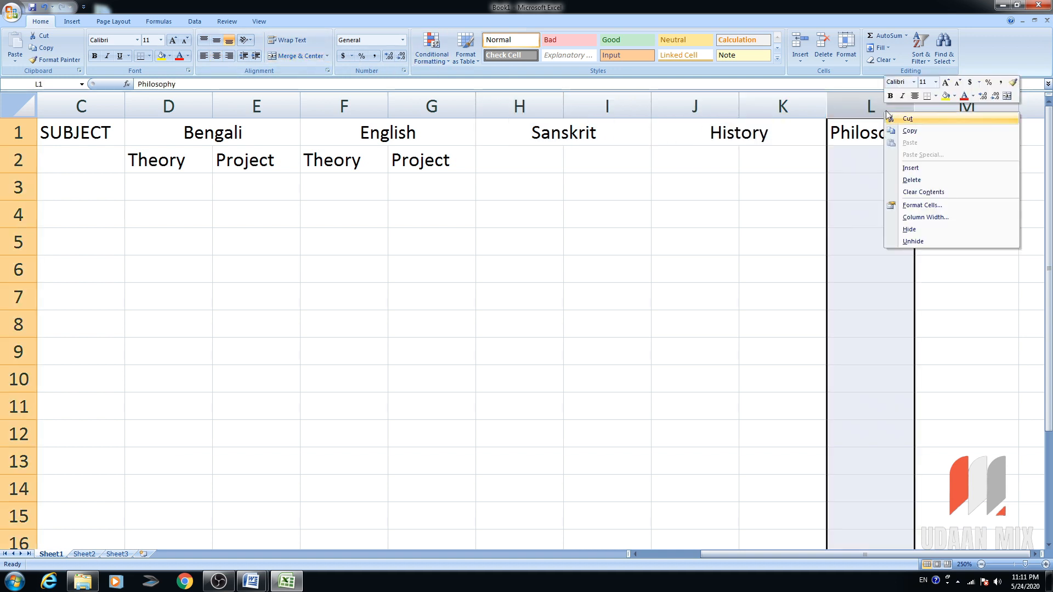
left_click(910, 168)
left_click_drag(893, 134, 959, 134)
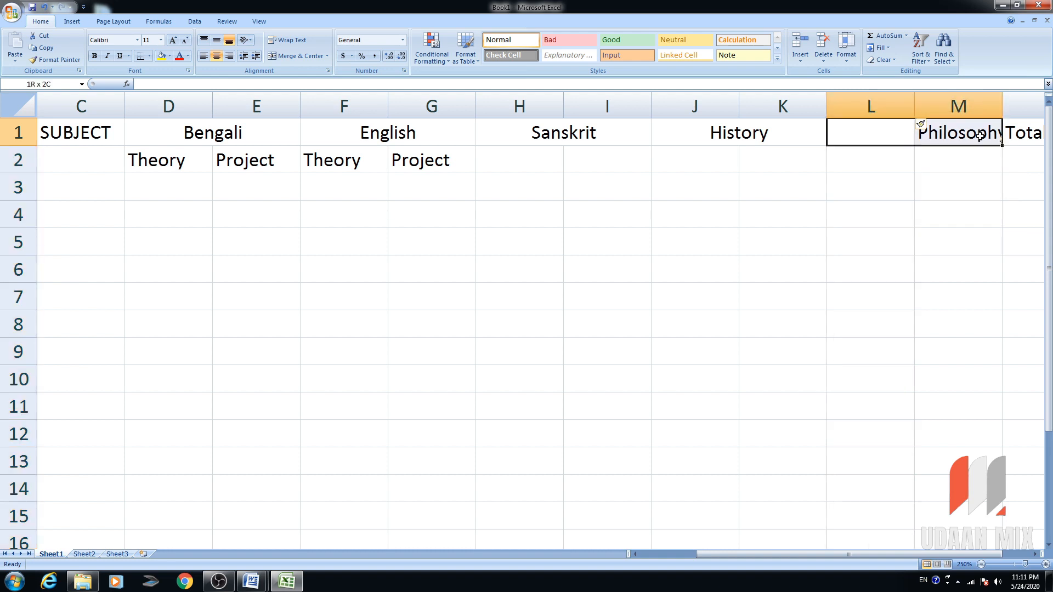
left_click(296, 55)
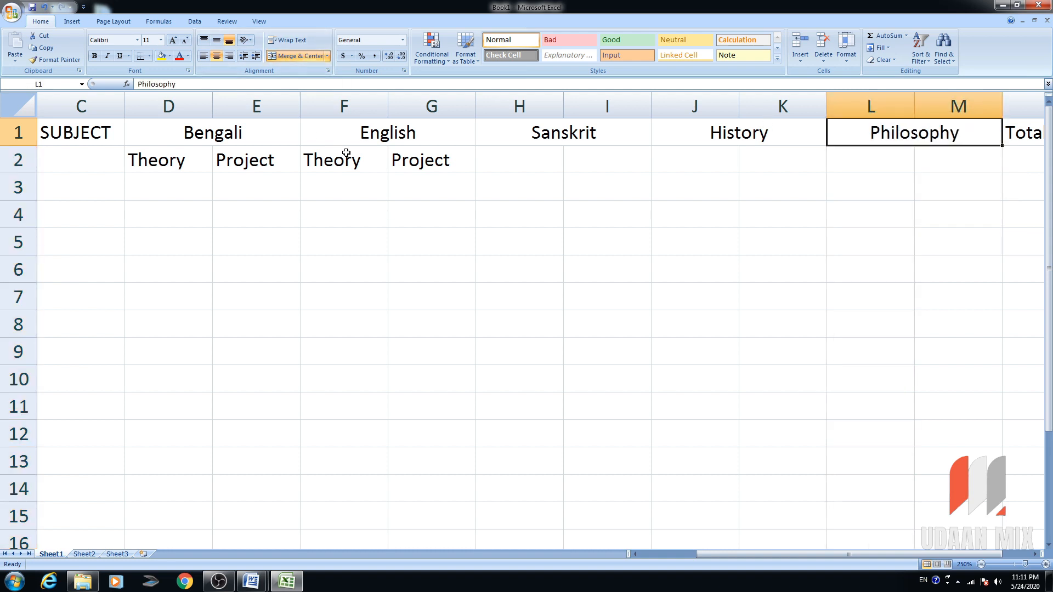
Repeat the Theory and Project subheadings across H2 to M2.
left_click_drag(345, 159, 814, 164)
left_click(589, 162)
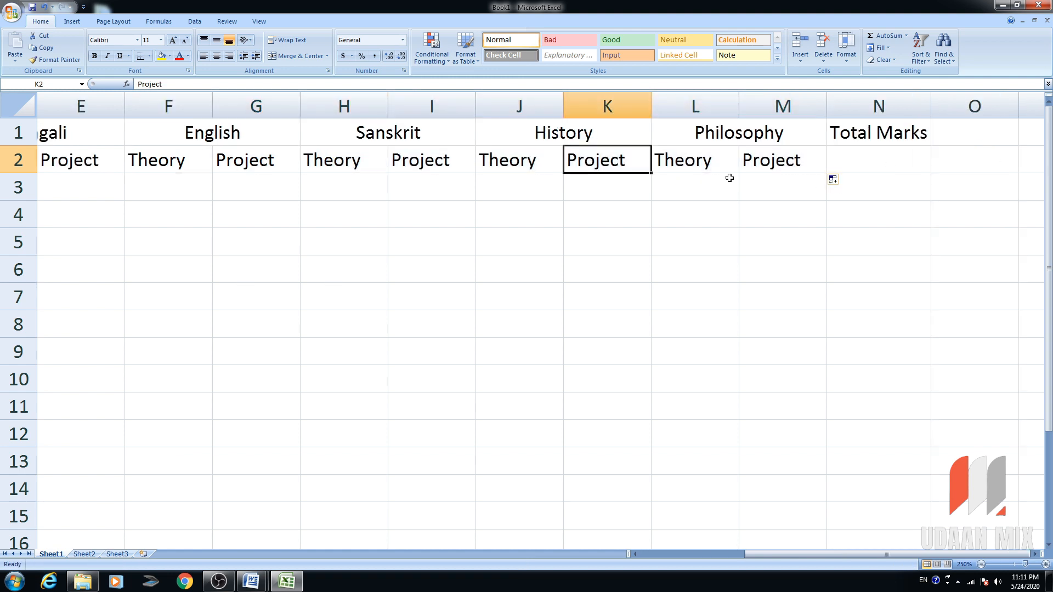
left_click(877, 158)
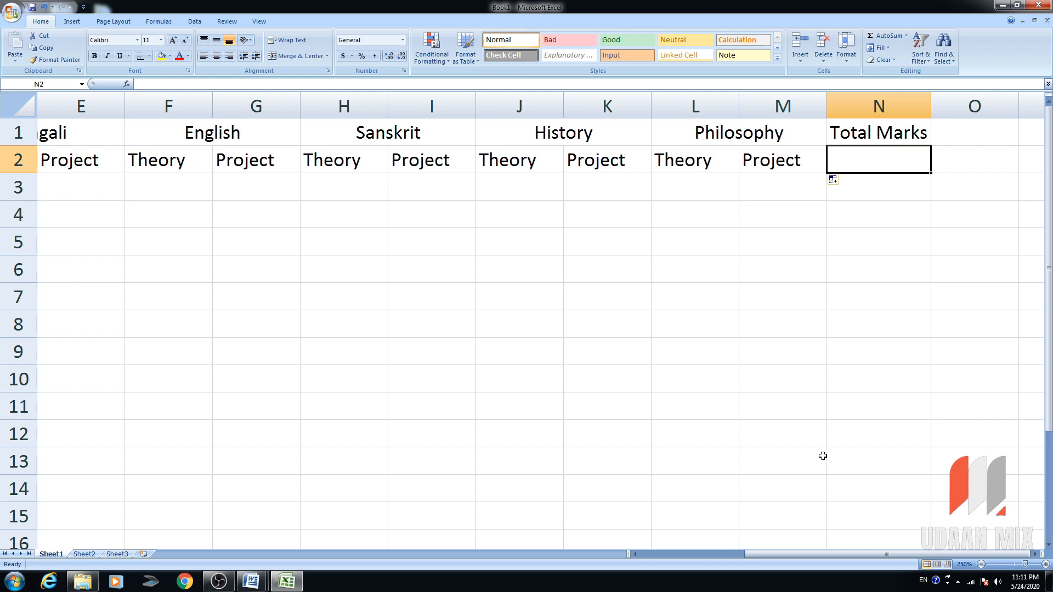
left_click_drag(798, 557, 693, 556)
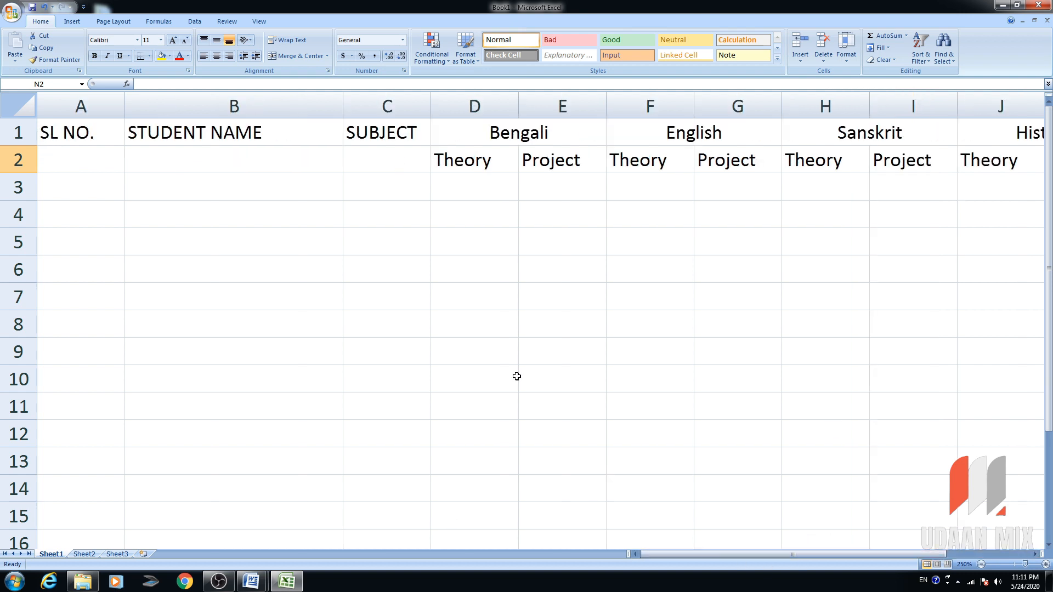
Insert three blank columns before the SUBJECT column.
left_click(503, 185)
left_click(391, 130)
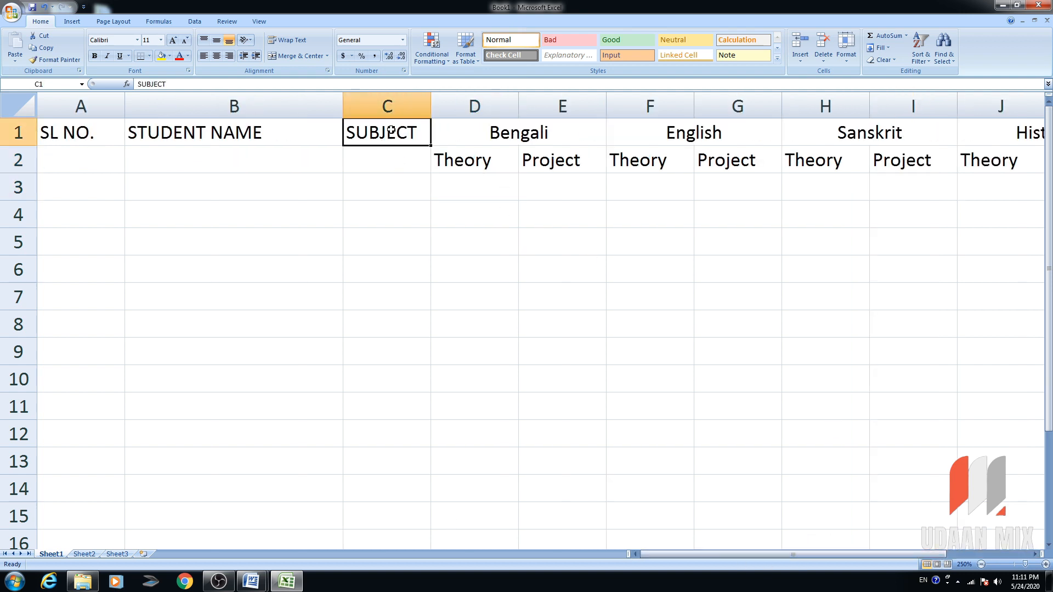
left_click(221, 156)
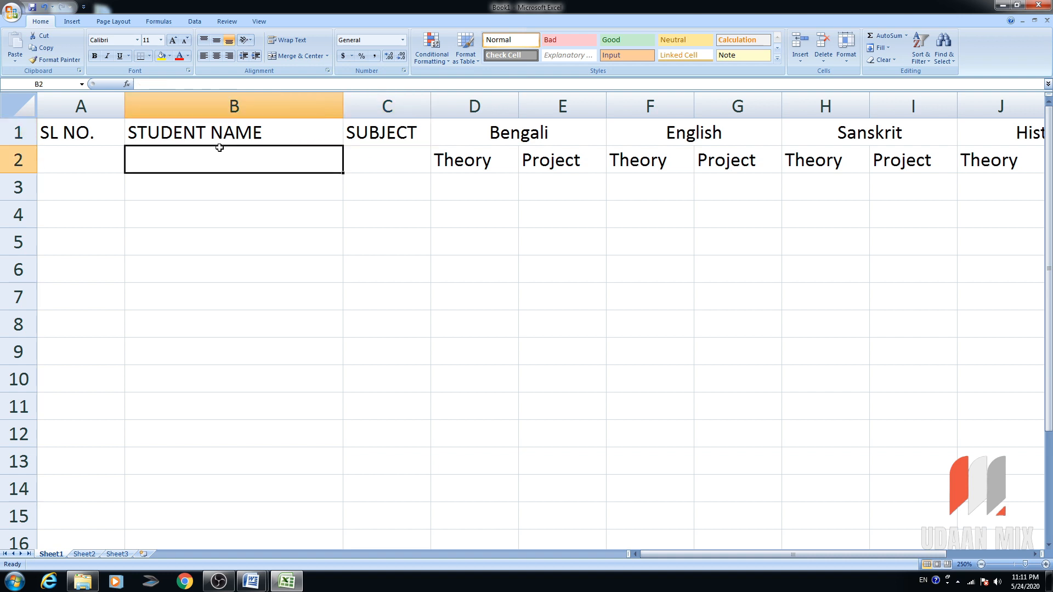
right_click(389, 108)
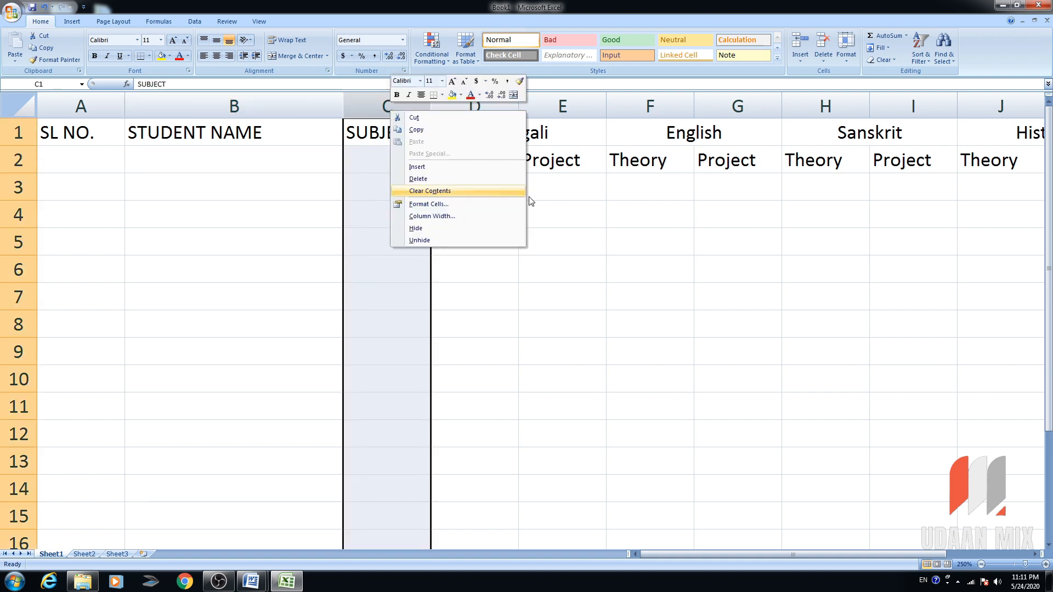
left_click(416, 167)
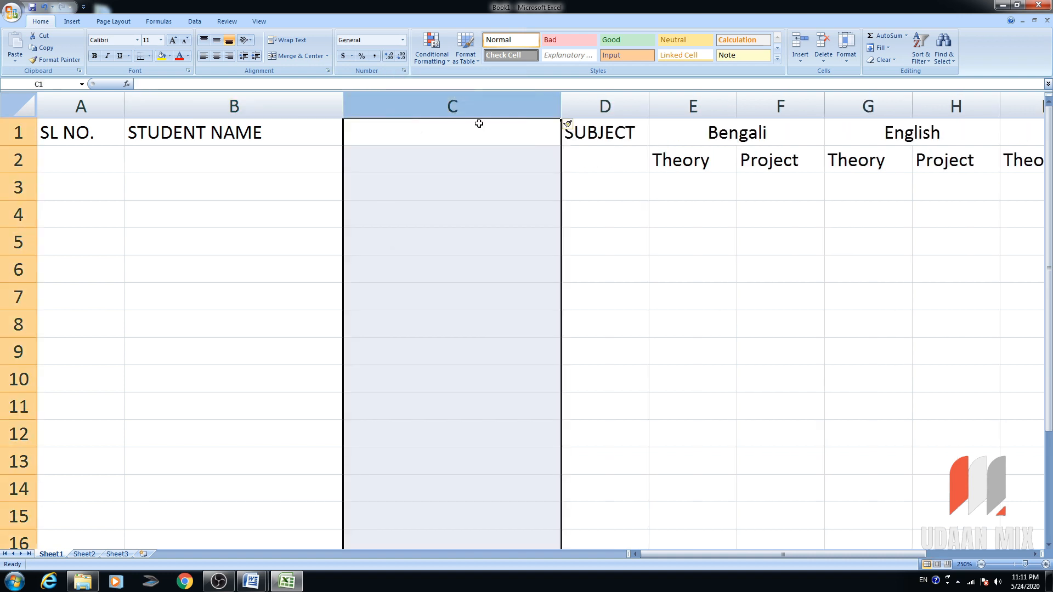
right_click(571, 105)
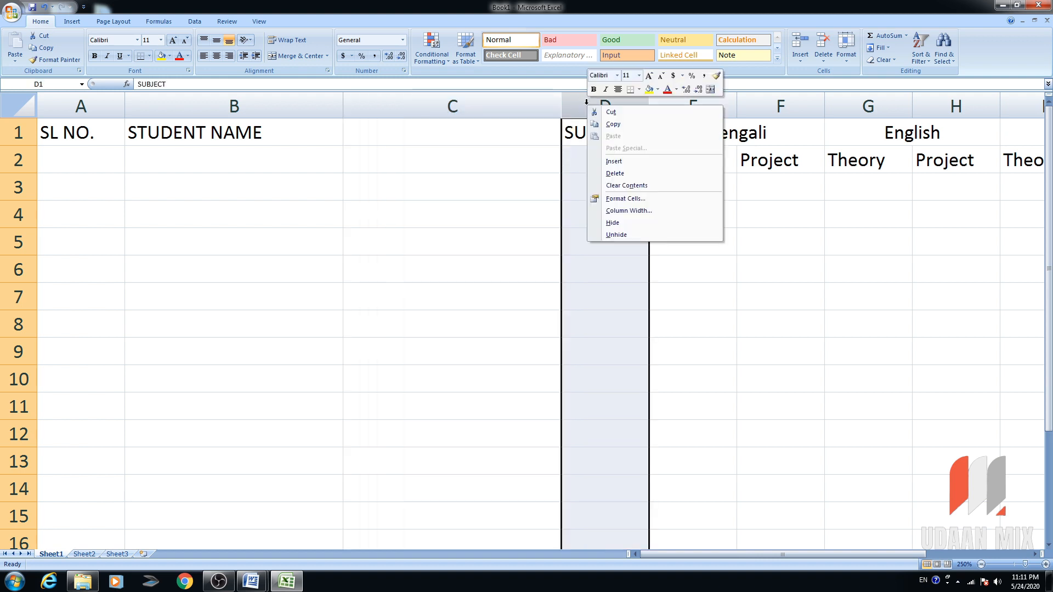
left_click(669, 163)
right_click(831, 106)
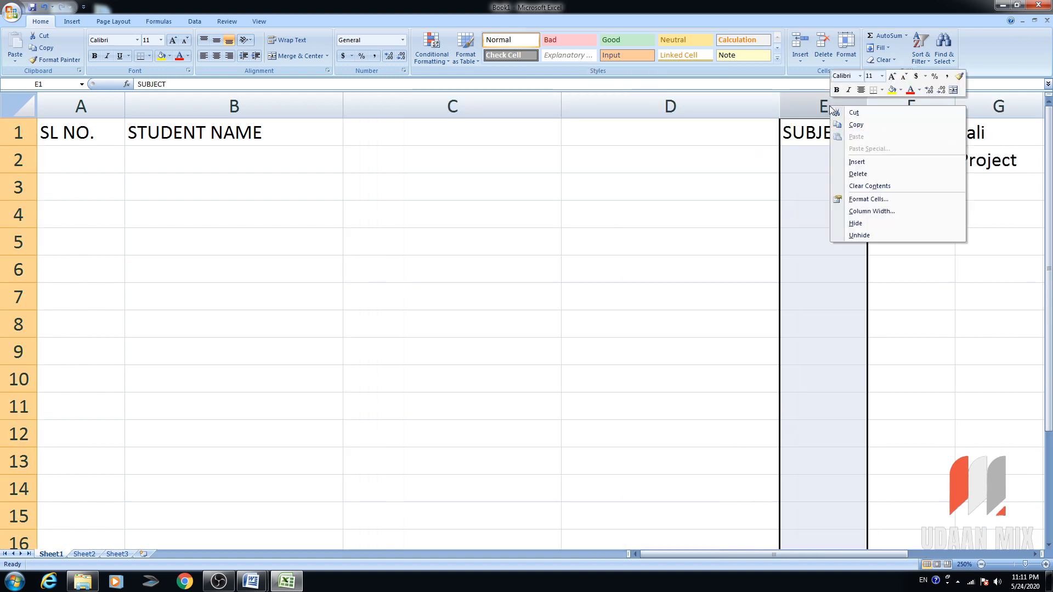
left_click(876, 161)
Enter the headings Class, Section and Roll No. in C1 through E1.
left_click(529, 132)
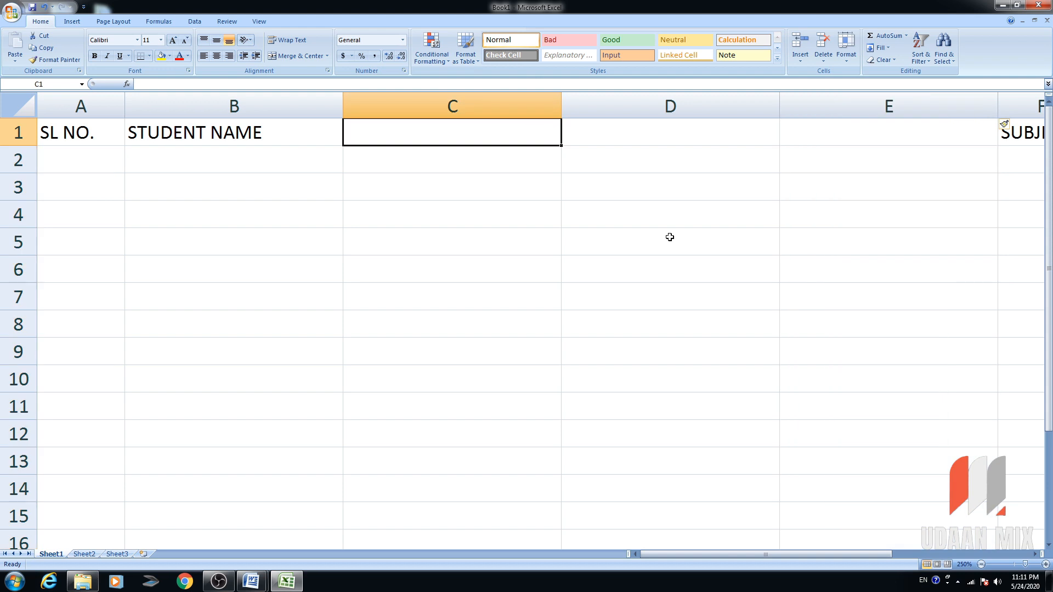
type("CLa")
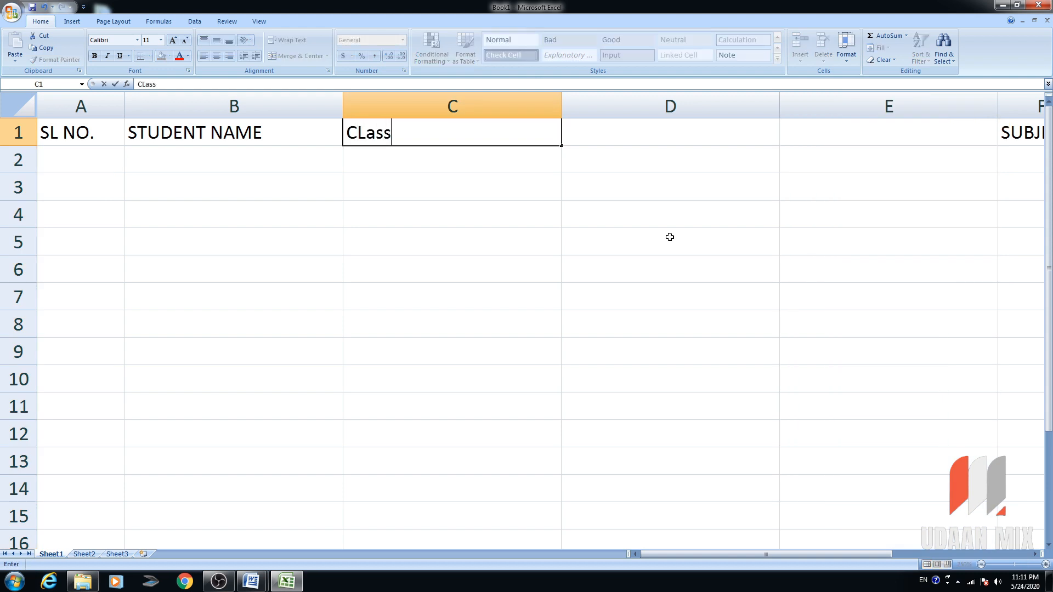
type("s")
key("BackSpace")
key("BackSpace")
key("BackSpace")
type("las")
key("Tab")
type("S")
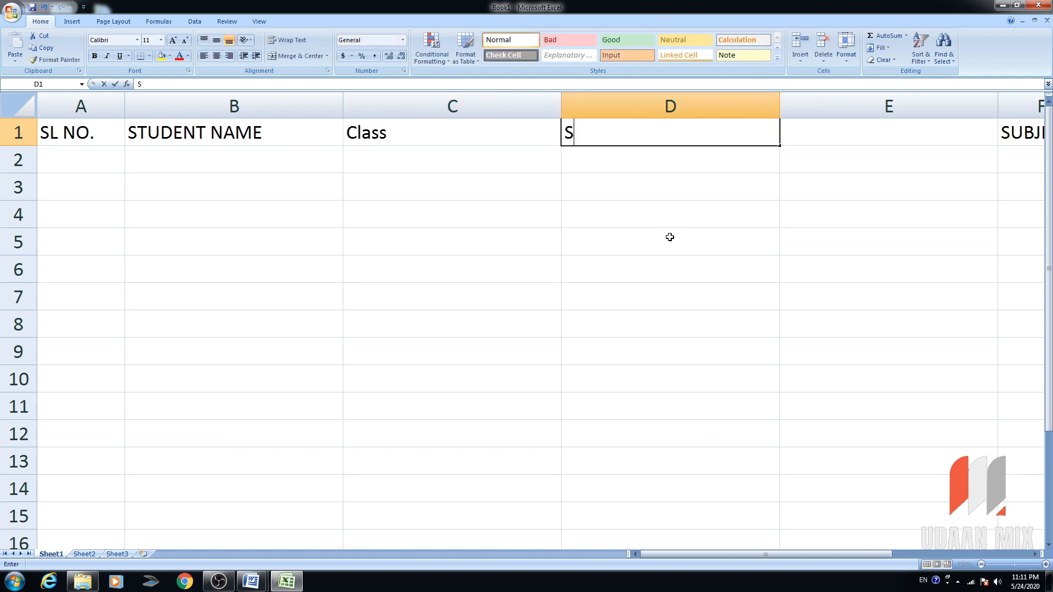
type("ection")
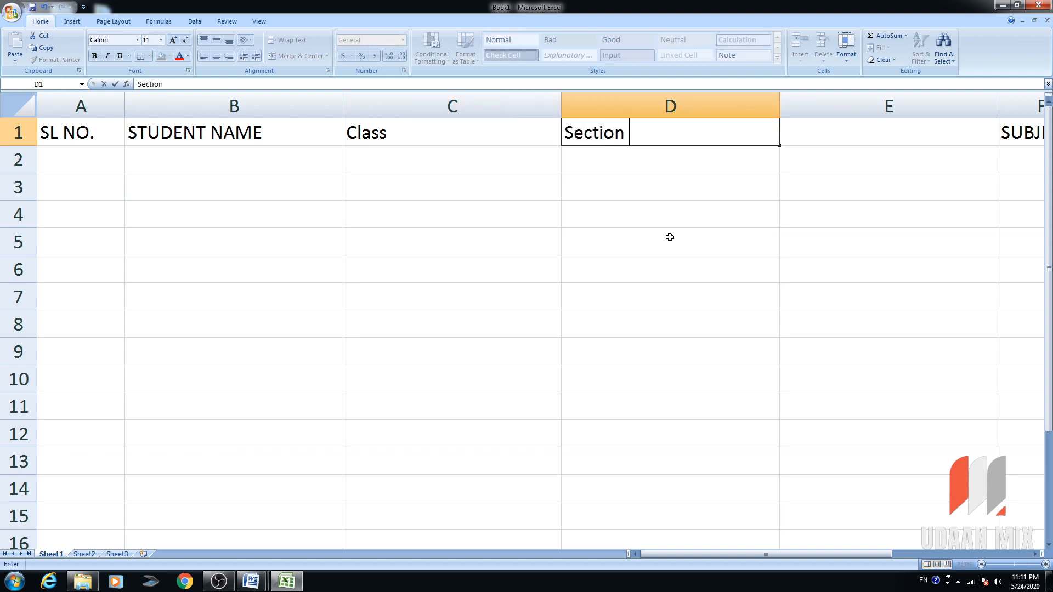
key("Tab")
type("Roll")
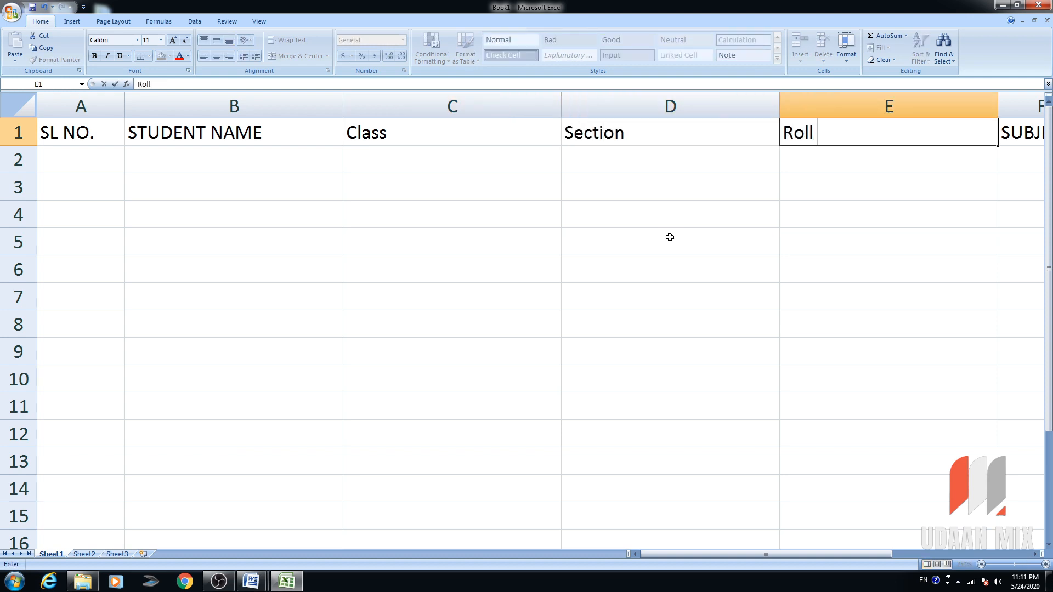
type(" No.")
key("Tab")
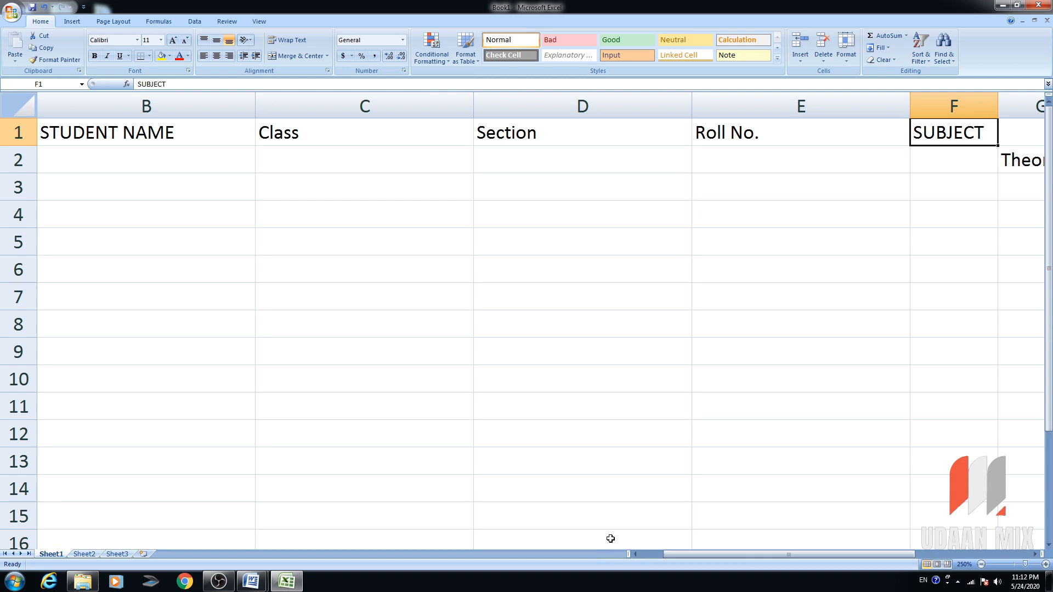
left_click(652, 553)
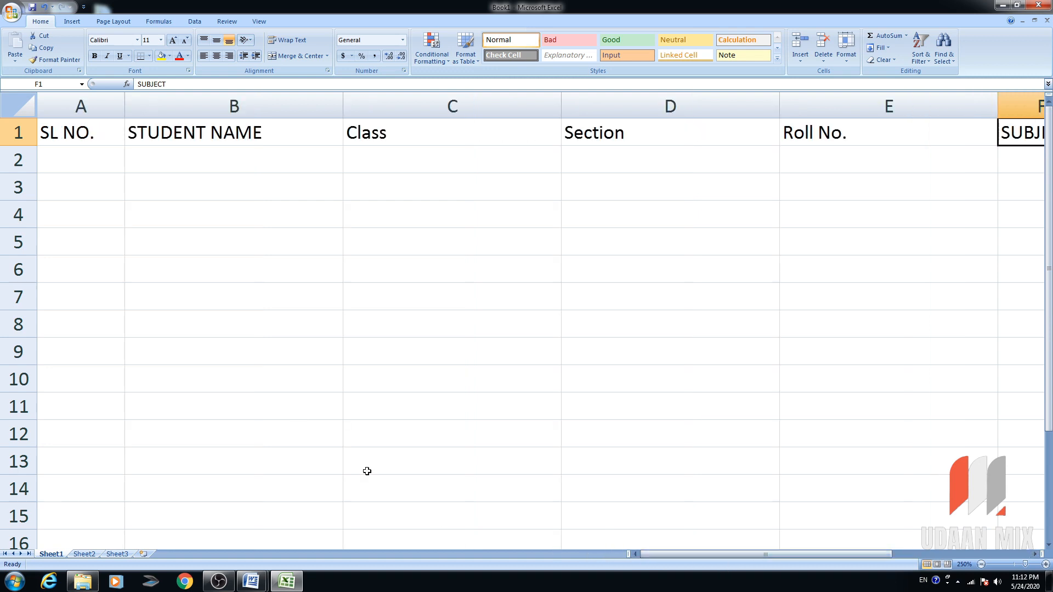
Number the student rows 1 to 10 in A2:A11 using the fill handle.
scroll(149, 286, "down", 2, "ctrl")
left_click(82, 134)
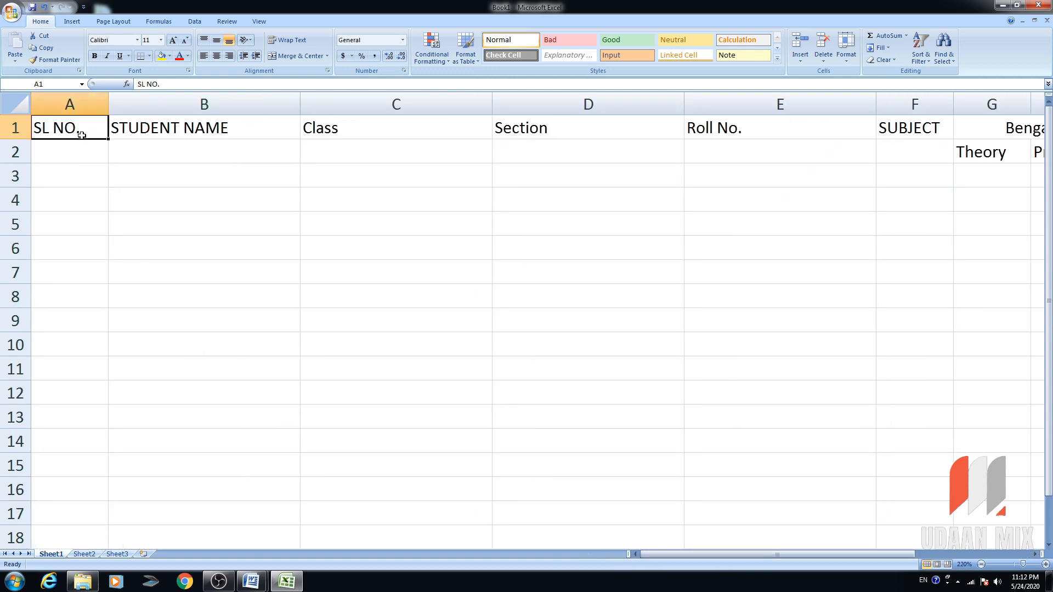
left_click(80, 149)
type("1")
key("Return")
type("2")
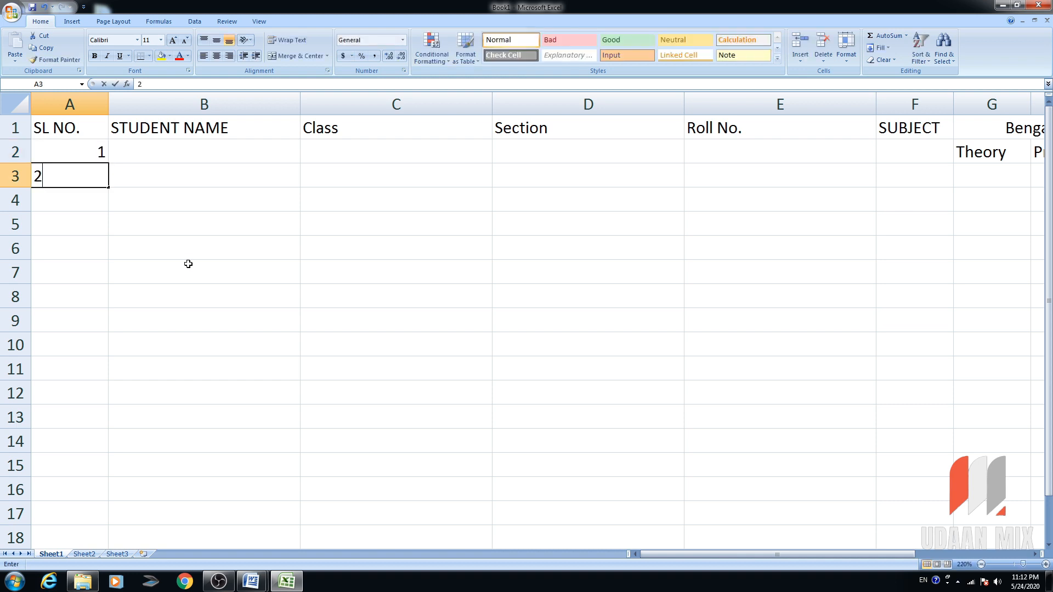
key("Return")
key("Up")
key("Up")
key("shift+Down")
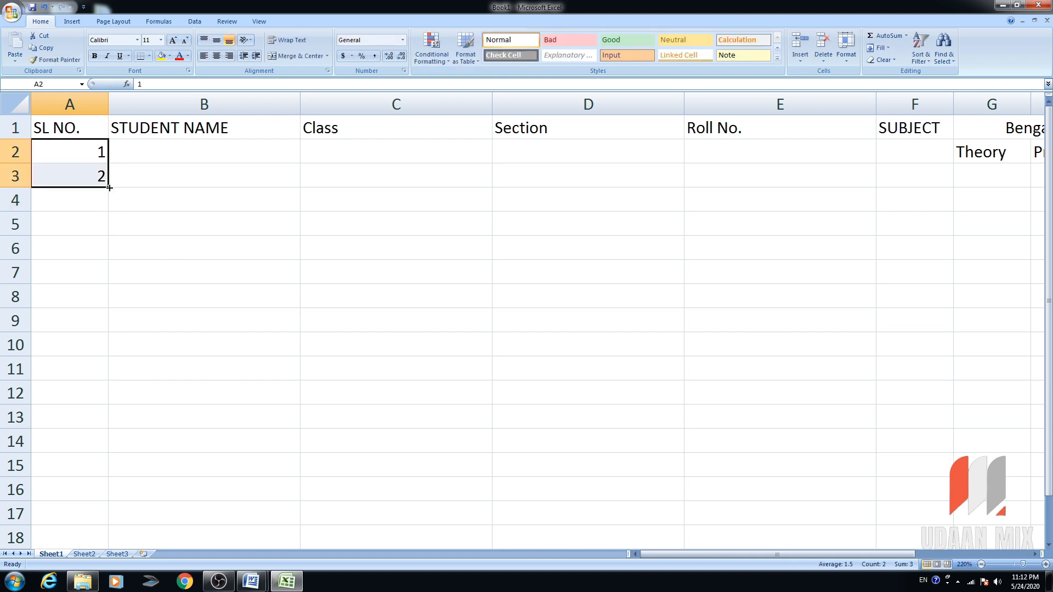
left_click_drag(109, 188, 110, 383)
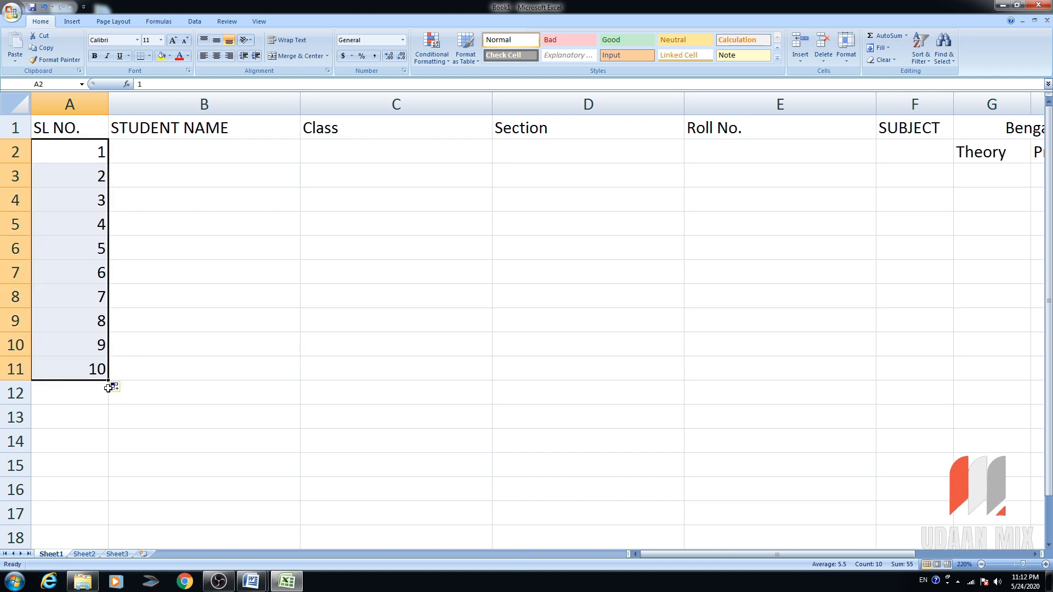
left_click(89, 371)
Apply All Borders to the whole table A1:Q11.
key("ctrl+a")
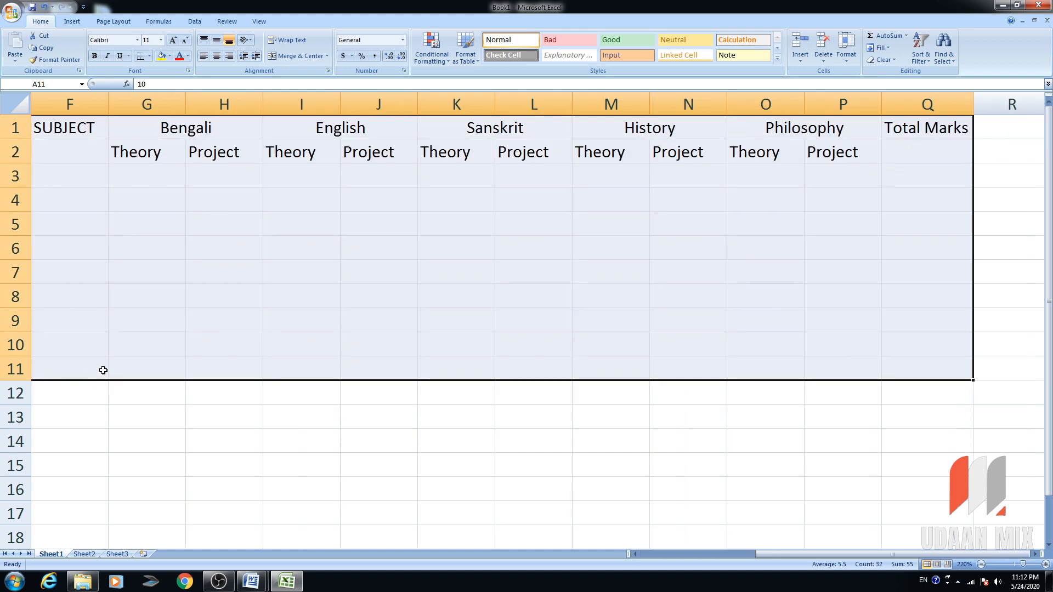
left_click(149, 56)
left_click(168, 143)
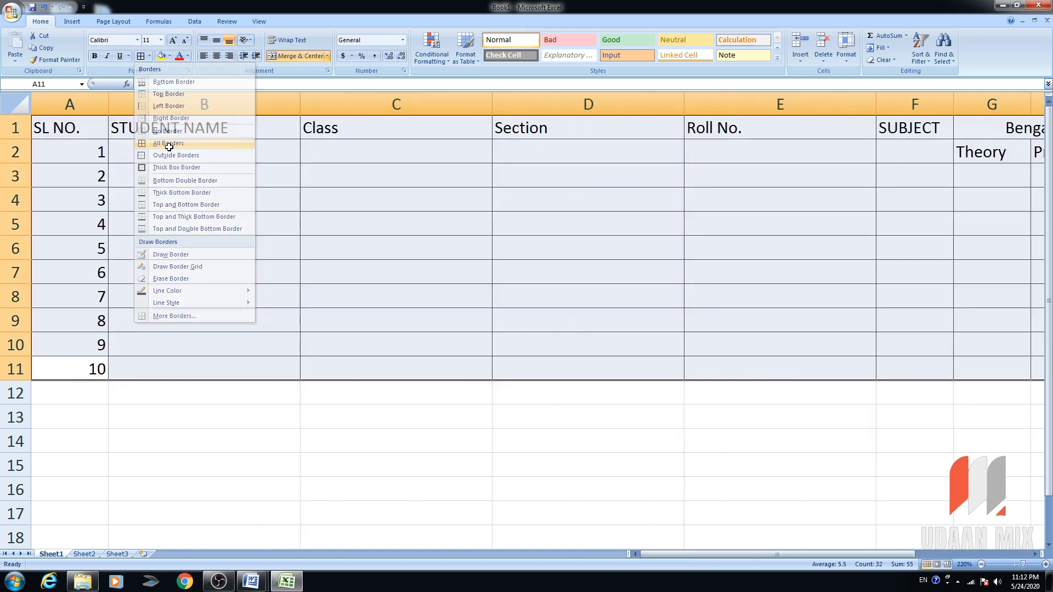
left_click(469, 314)
Centre the row 1 headings.
left_click(65, 127)
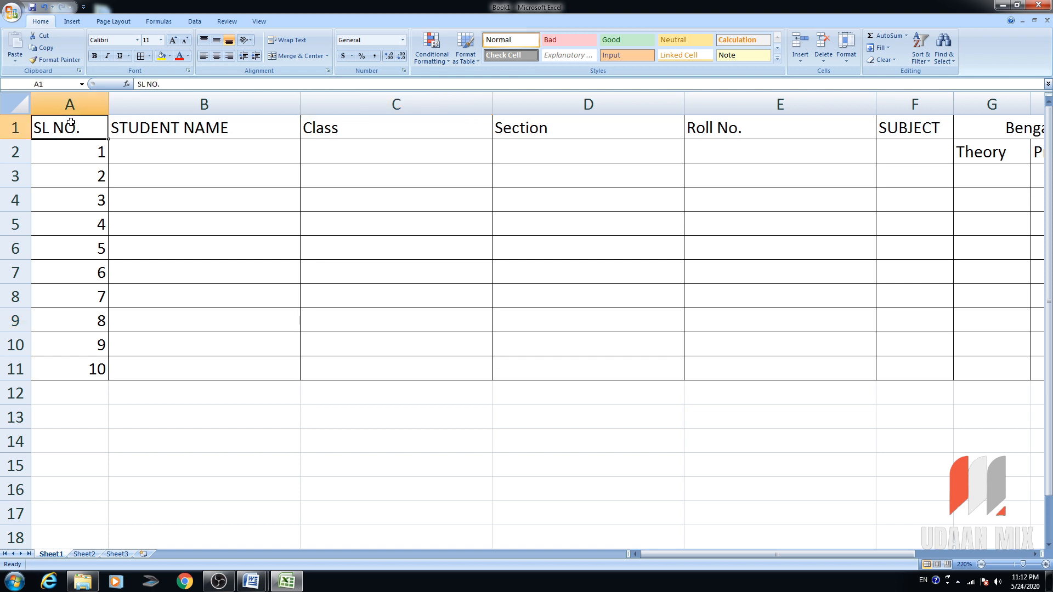
left_click(14, 127)
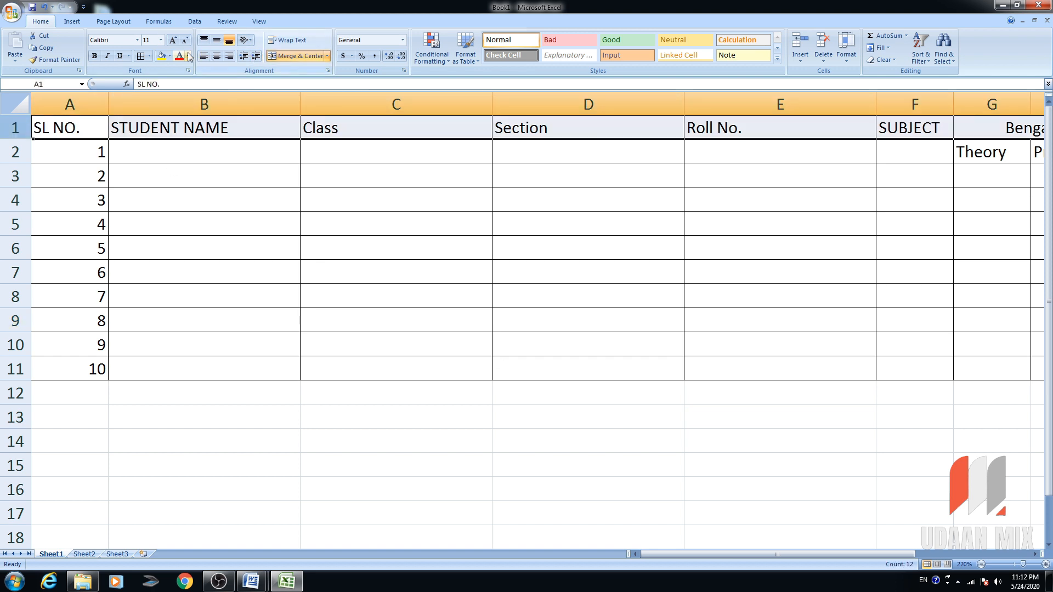
left_click(216, 56)
left_click(278, 215)
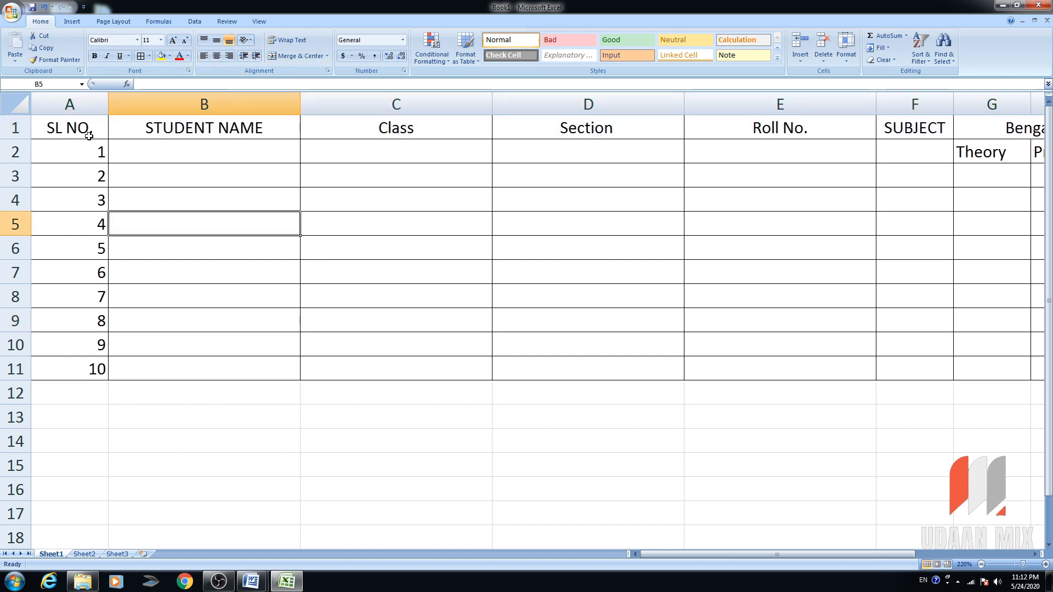
left_click(14, 128)
left_click(57, 130)
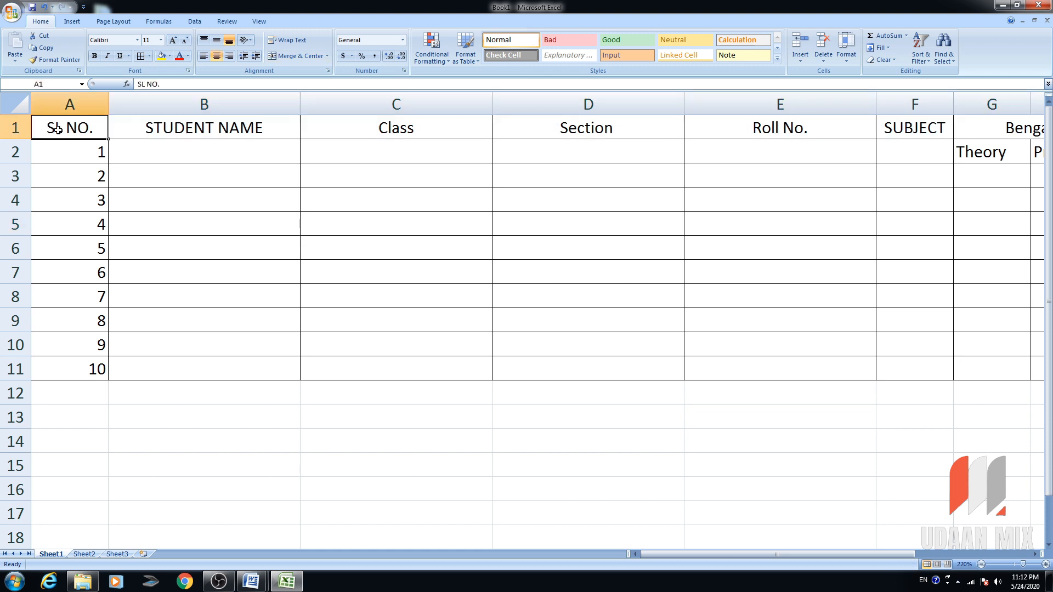
Move the serial numbers 1–10 down one row to A3:A12.
key("ctrl+shift+End")
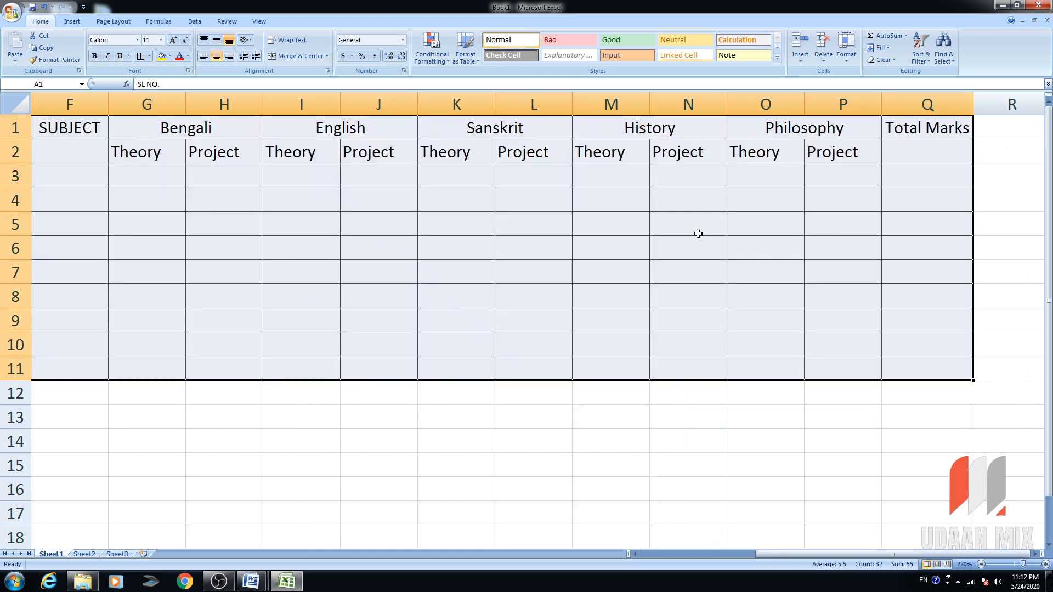
left_click(801, 241)
left_click_drag(926, 128, 2, 125)
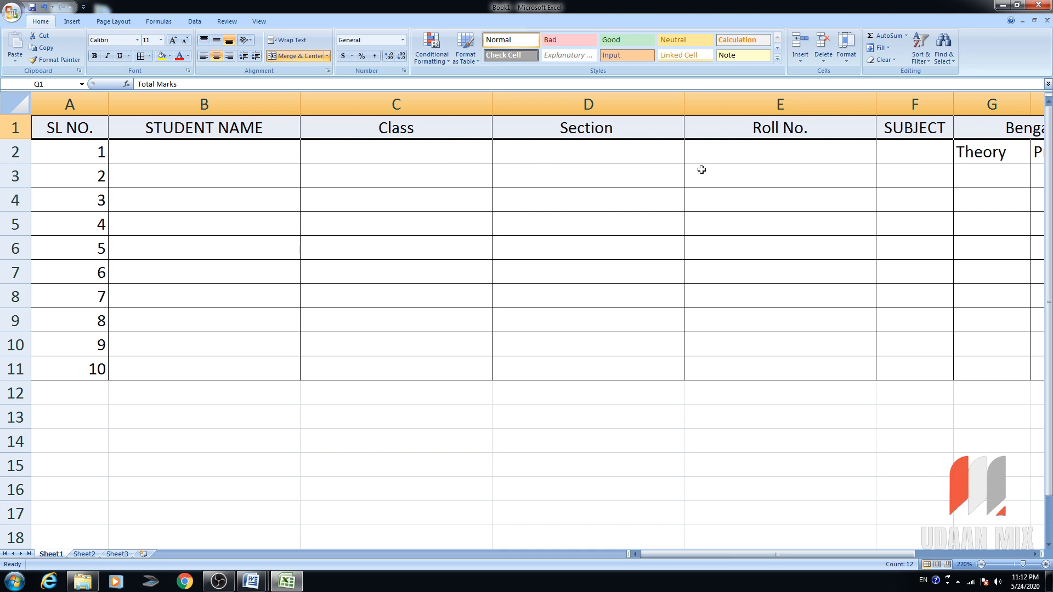
left_click(341, 158)
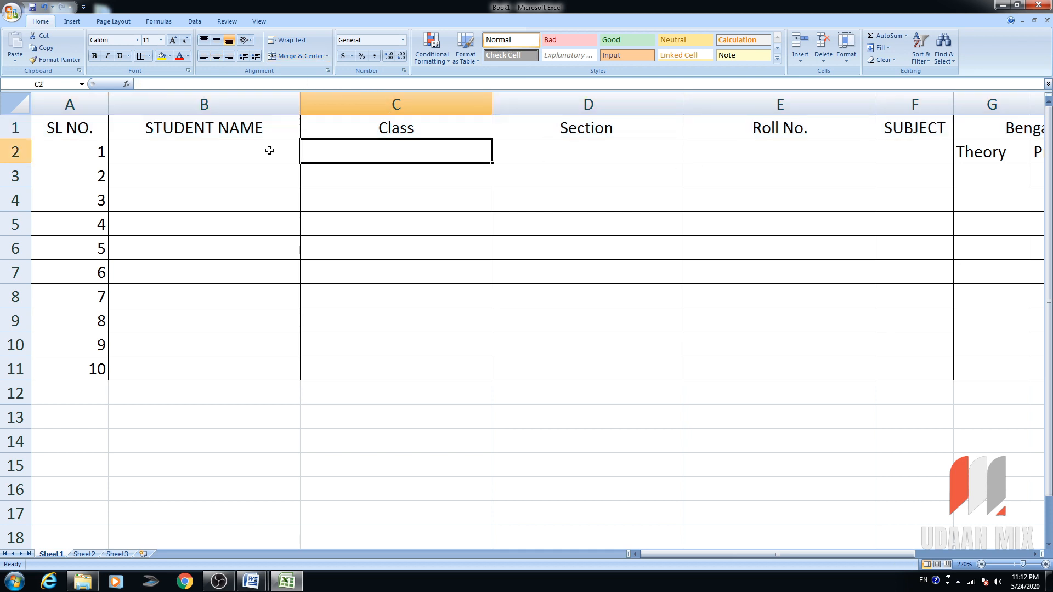
left_click_drag(101, 162, 94, 365)
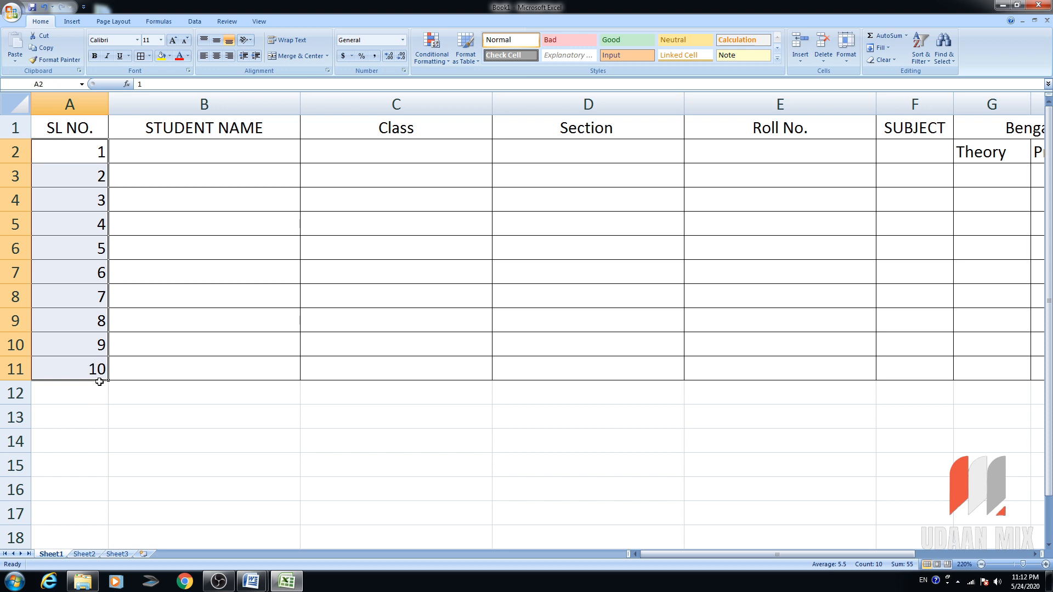
left_click(99, 377)
left_click_drag(99, 378, 97, 154)
left_click_drag(85, 383, 87, 394)
Merge SL NO., STUDENT NAME, Class, Section and Roll No. each across rows 1–2.
left_click_drag(81, 137, 80, 145)
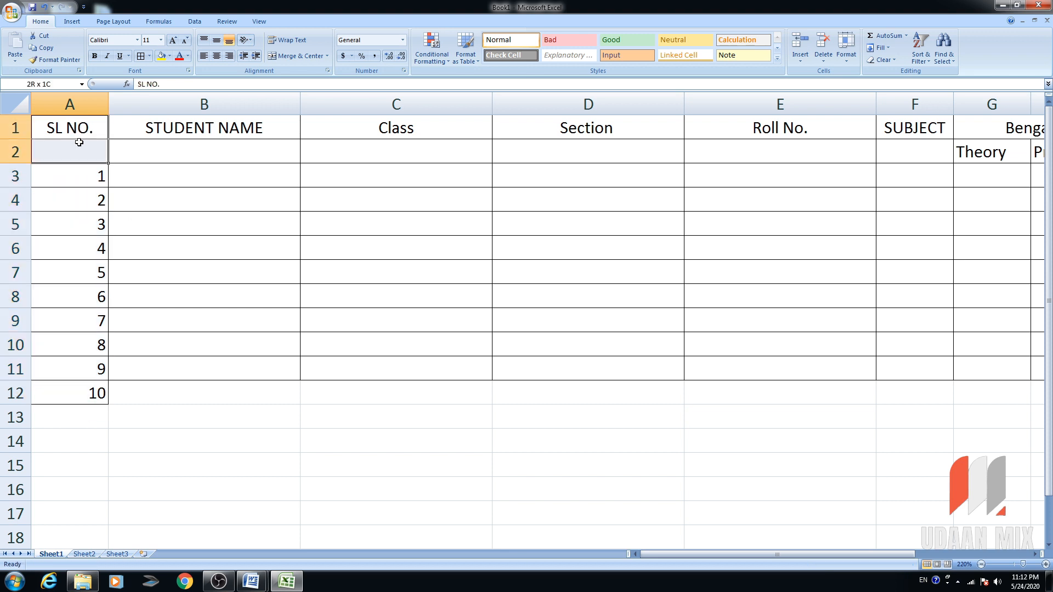
left_click(294, 57)
left_click_drag(244, 129, 242, 144)
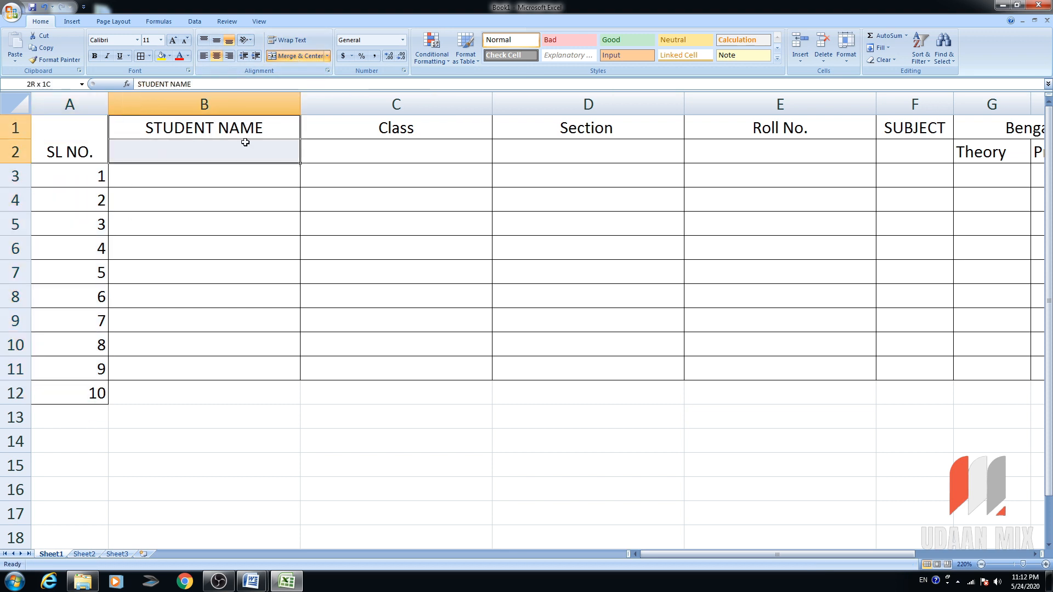
left_click(286, 56)
left_click_drag(357, 129, 364, 157)
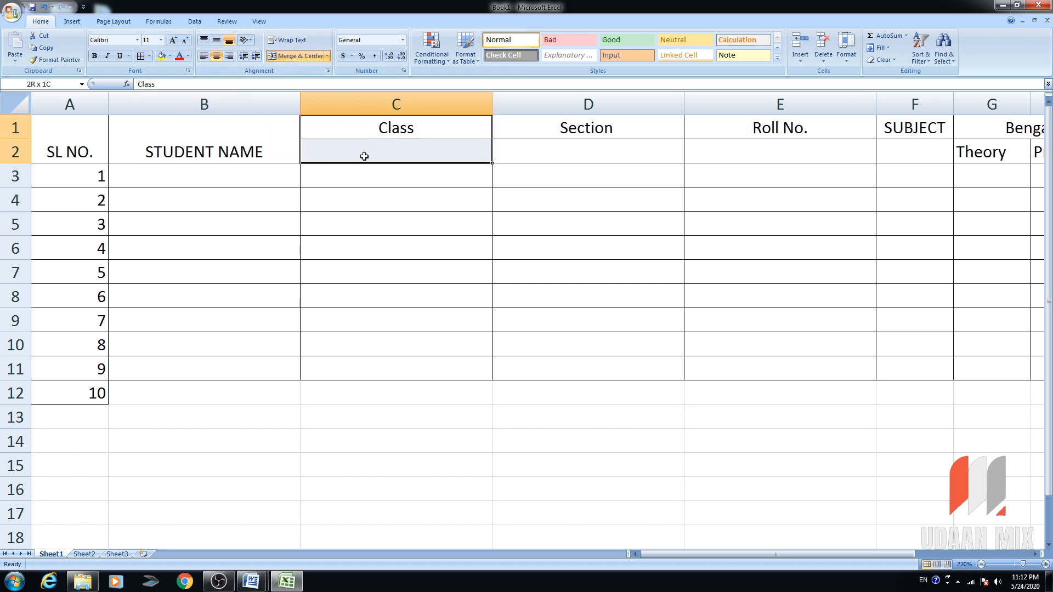
left_click(300, 57)
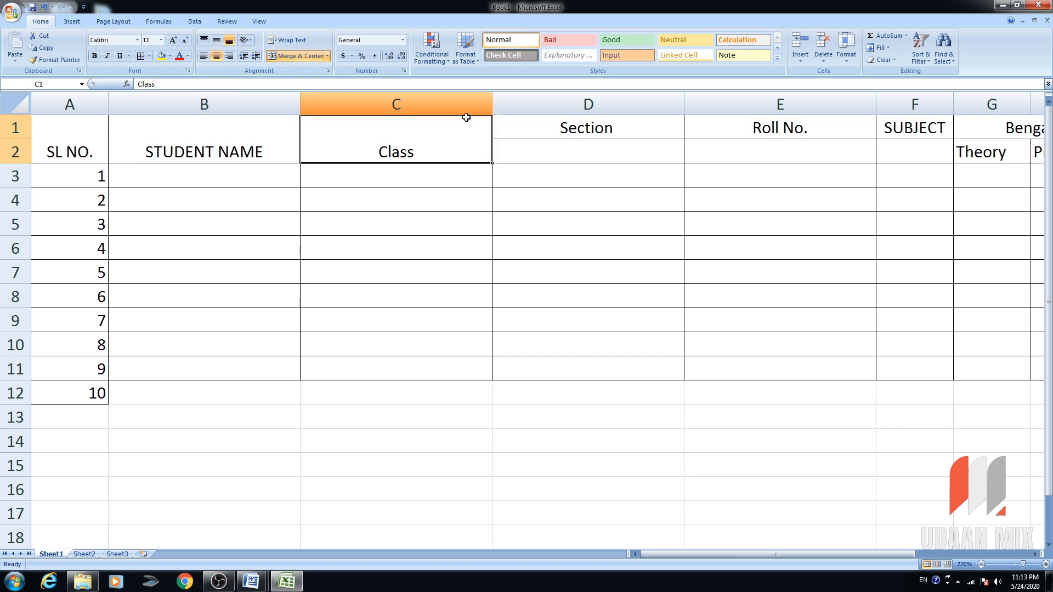
left_click_drag(543, 138, 568, 166)
mouse_move(583, 131)
left_mouse_down()
mouse_move(601, 127)
mouse_move(599, 140)
left_mouse_up()
left_click(301, 55)
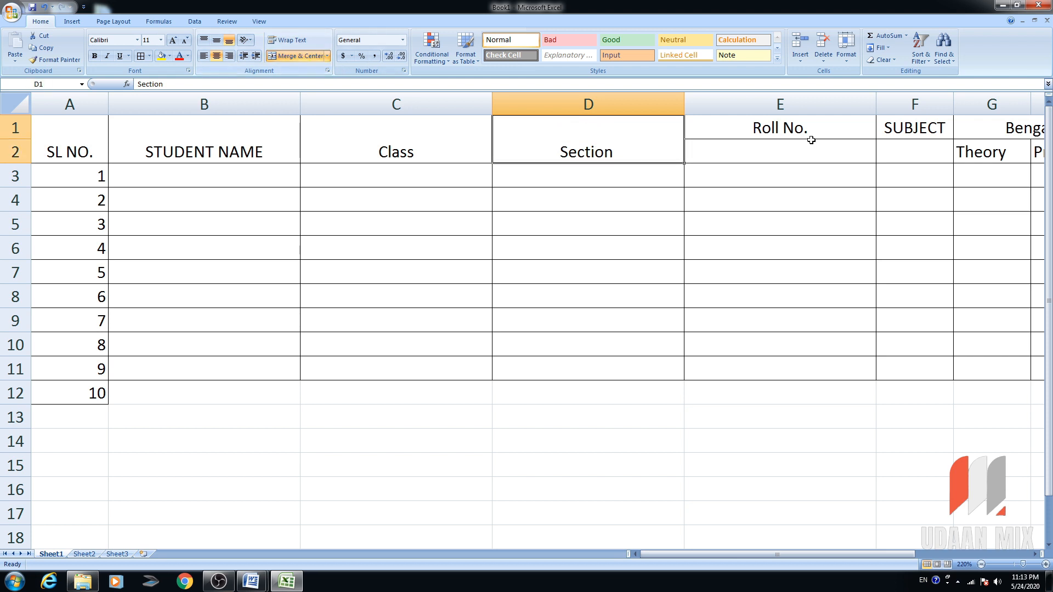
left_click_drag(810, 134, 804, 146)
left_click(301, 58)
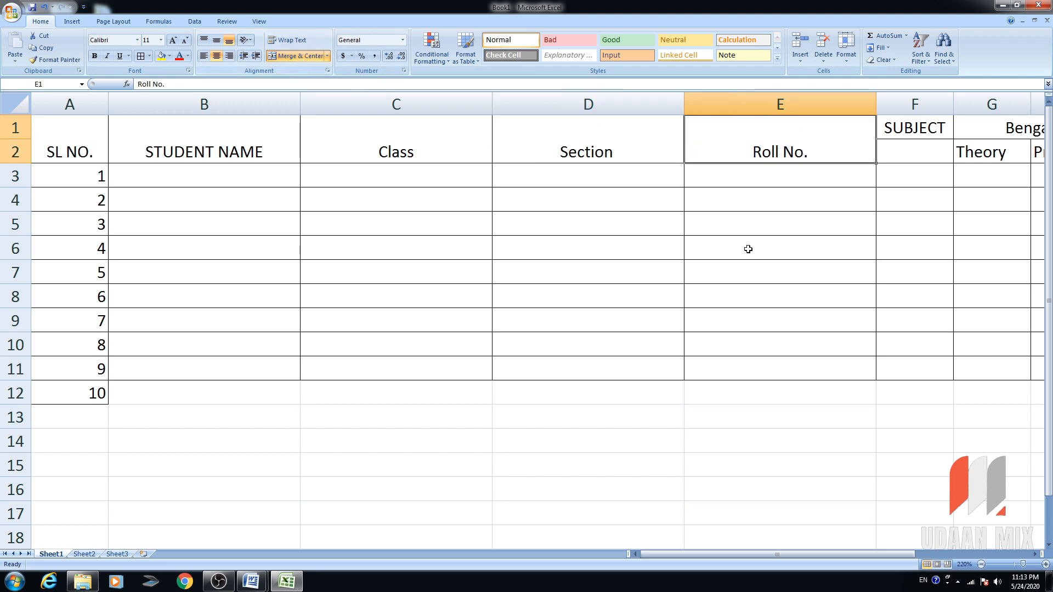
left_click(813, 546)
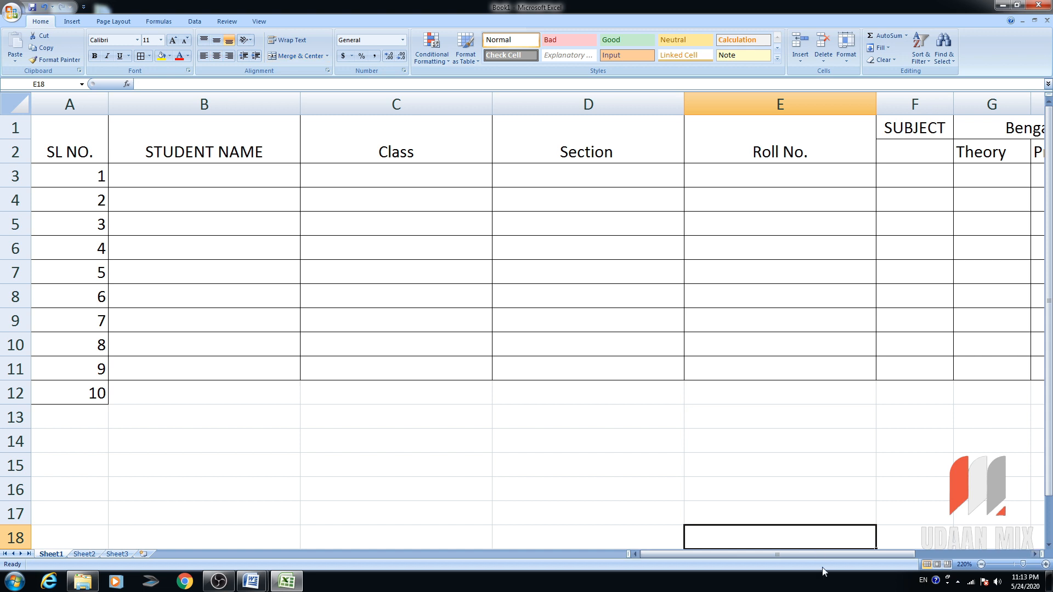
Merge F1:F11 into a single SUBJECT cell.
left_click_drag(817, 554, 886, 550)
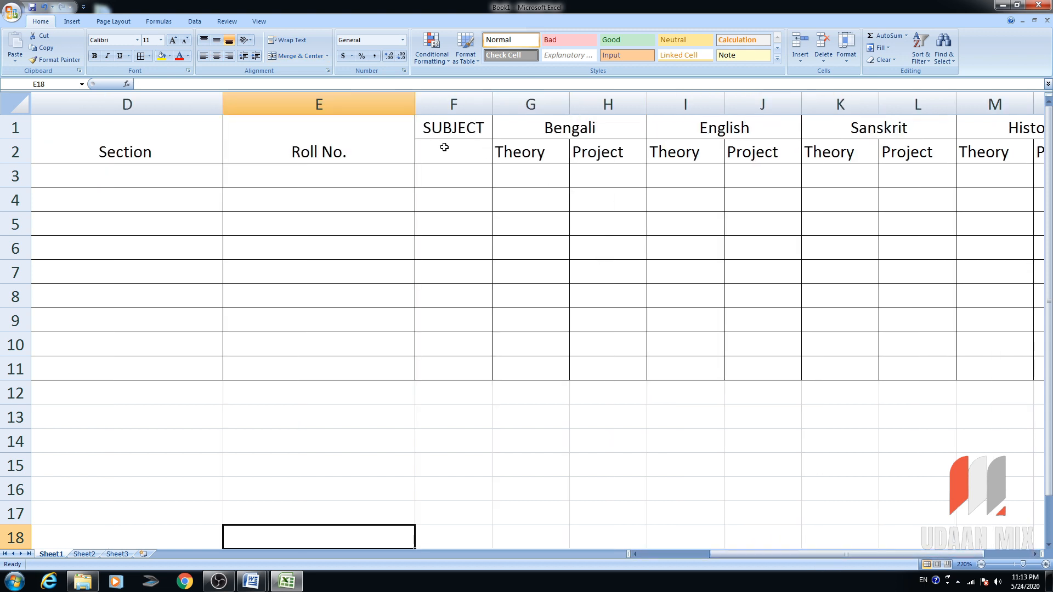
left_click_drag(452, 128, 446, 357)
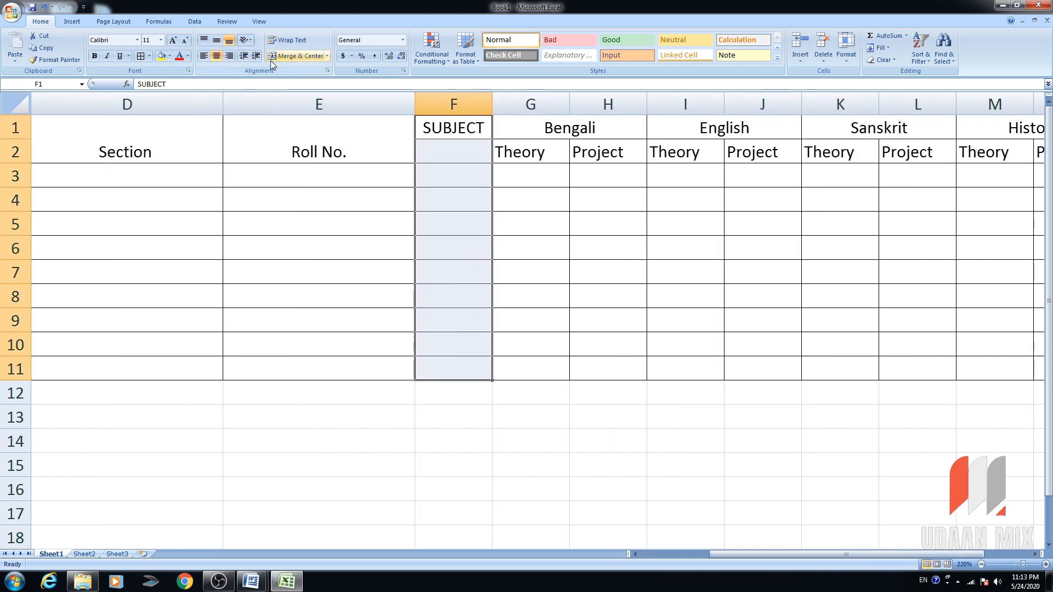
left_click(312, 56)
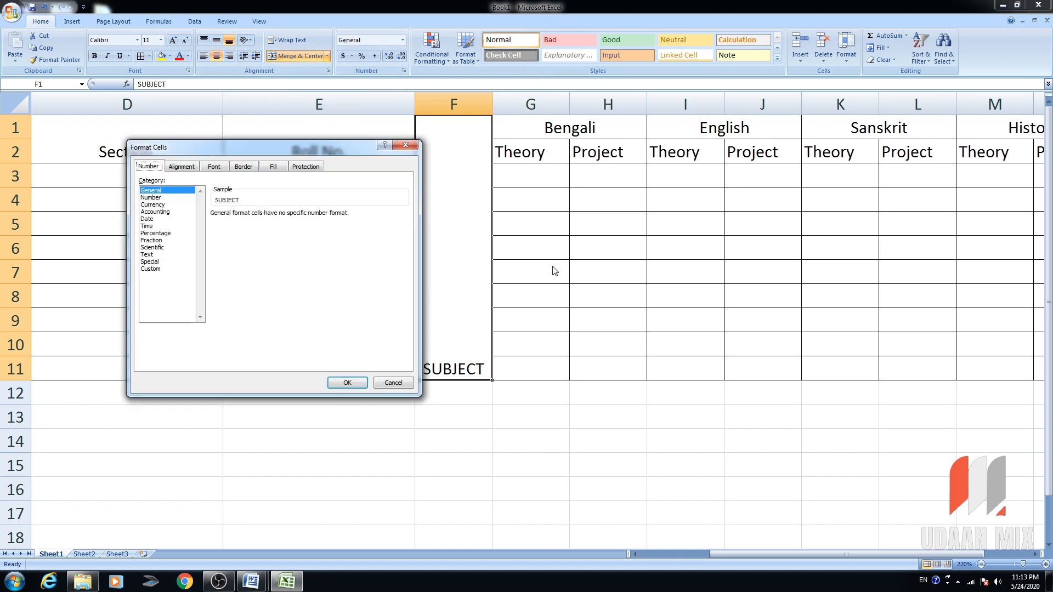
Rotate the SUBJECT text to 90 degrees in Format Cells alignment.
left_click(301, 169)
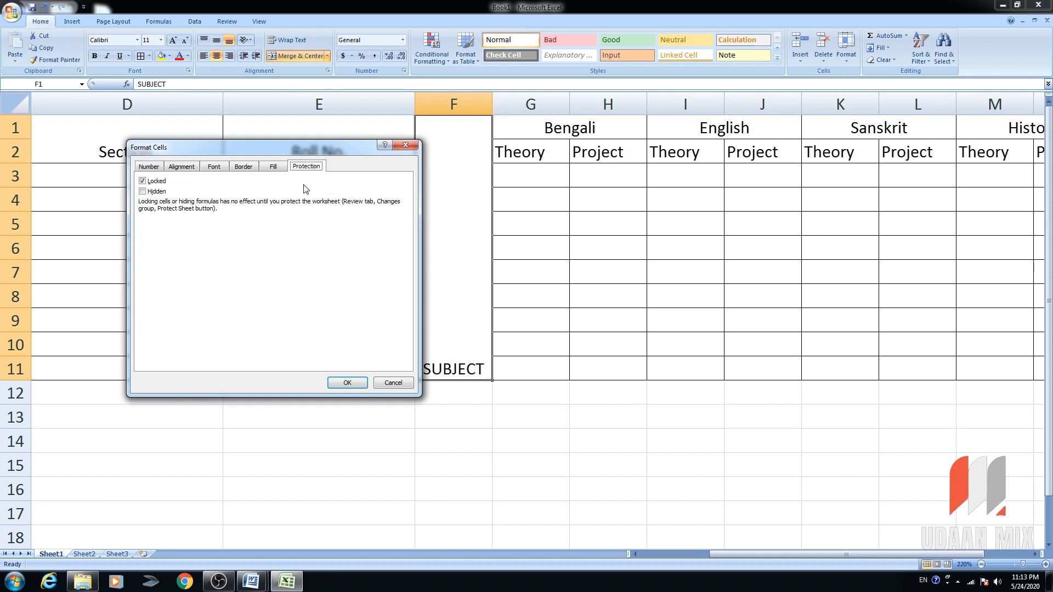
left_click(181, 167)
left_click_drag(398, 227, 361, 190)
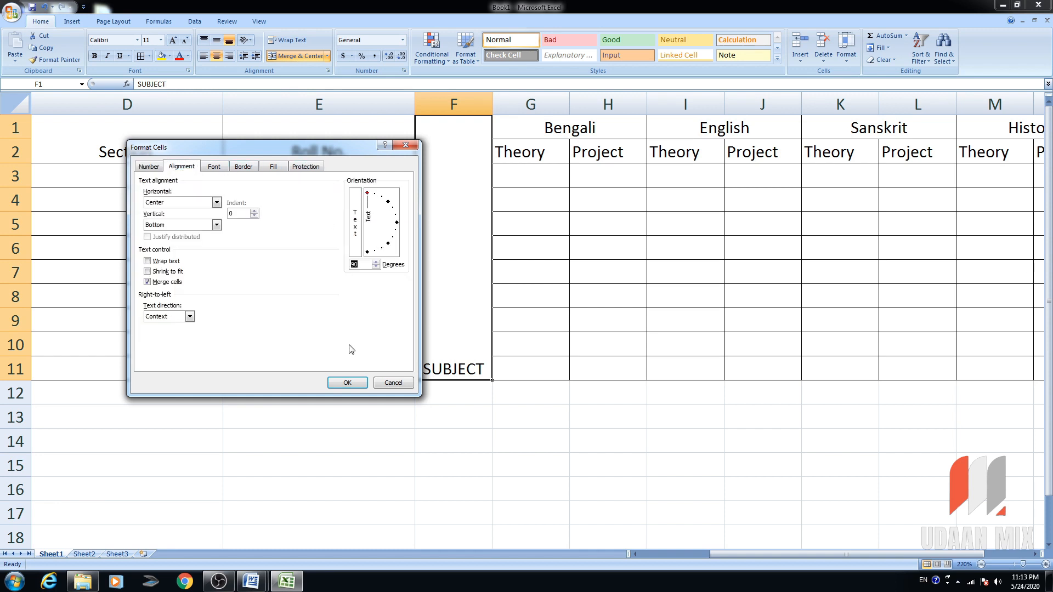
left_click(347, 382)
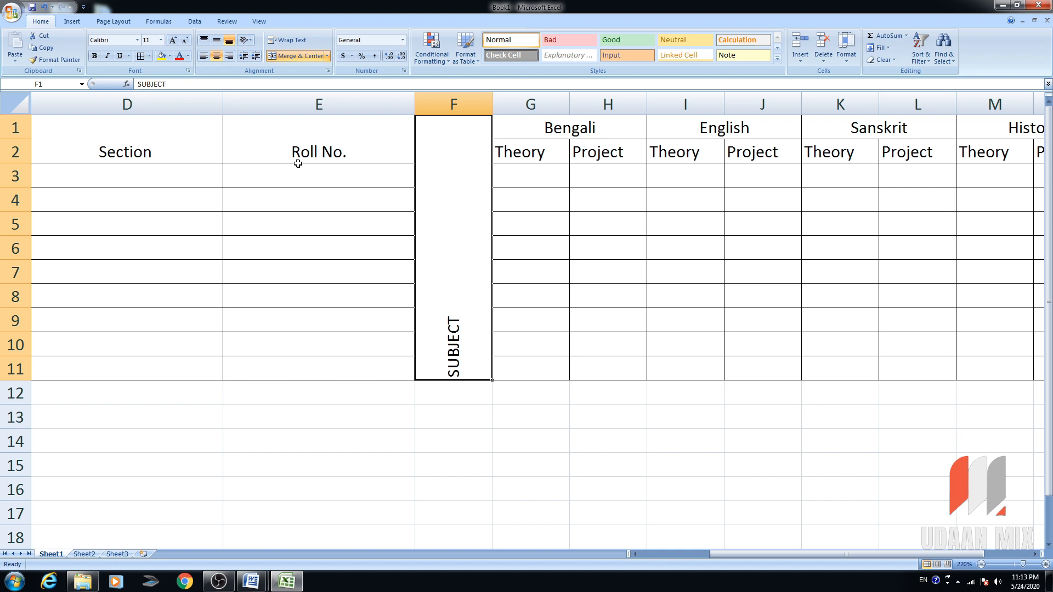
Middle-align SUBJECT, give its cell a green fill and make its text red.
left_click(217, 39)
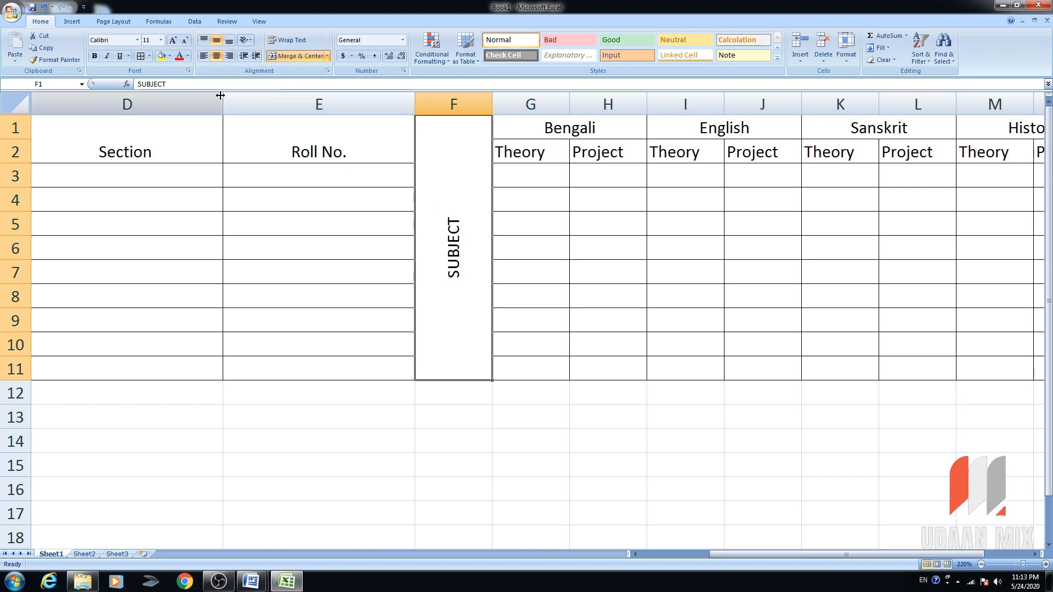
left_click(171, 56)
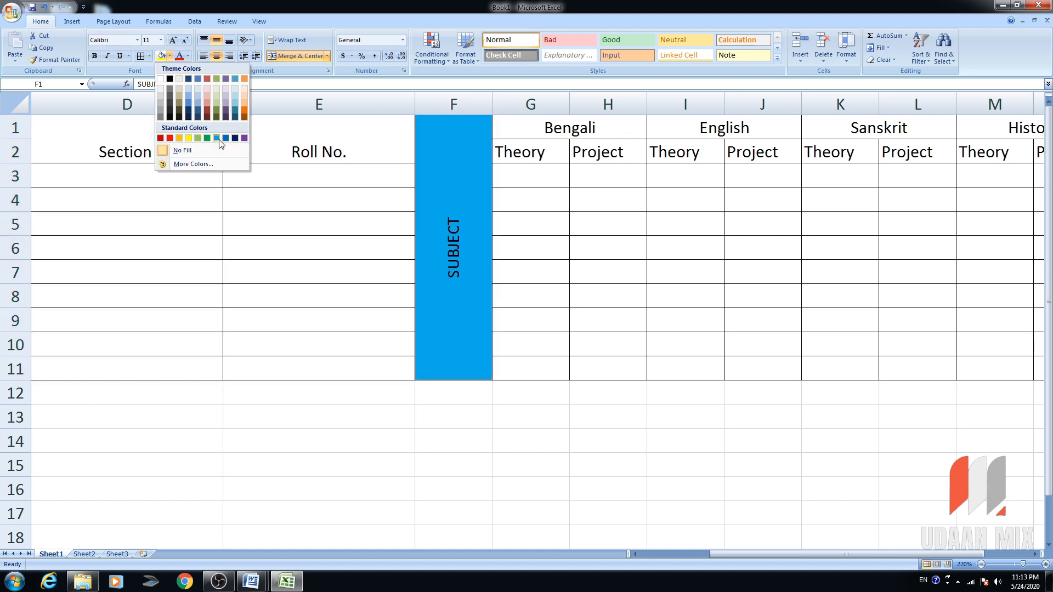
left_click(198, 140)
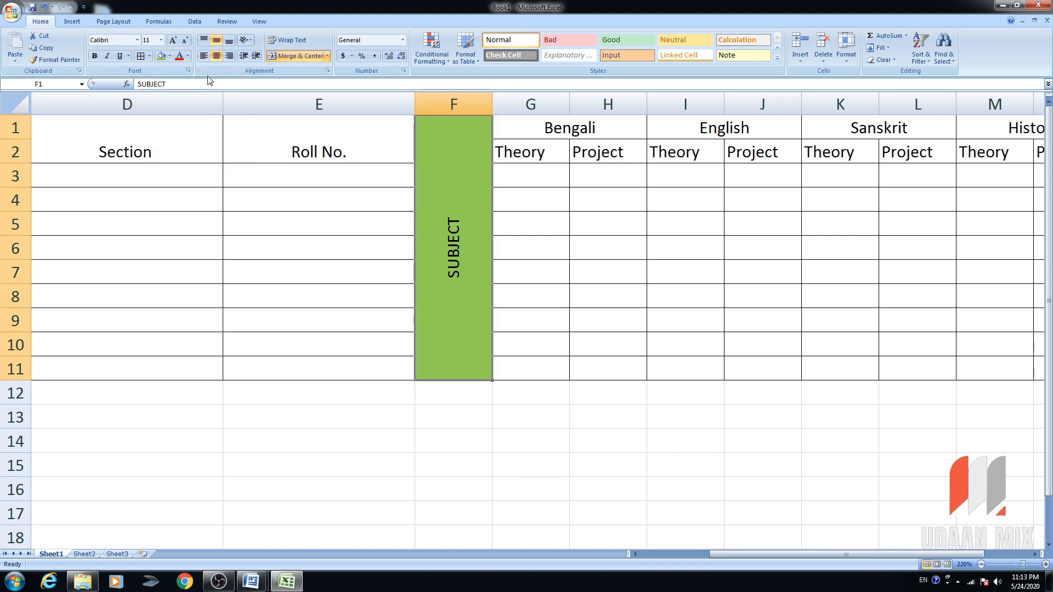
left_click(187, 56)
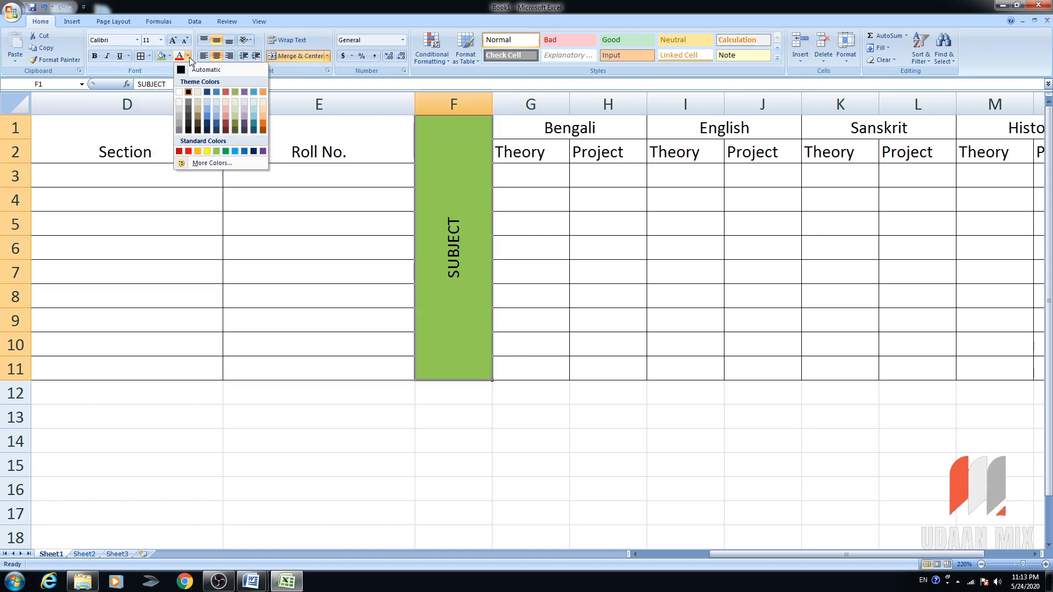
left_click(188, 150)
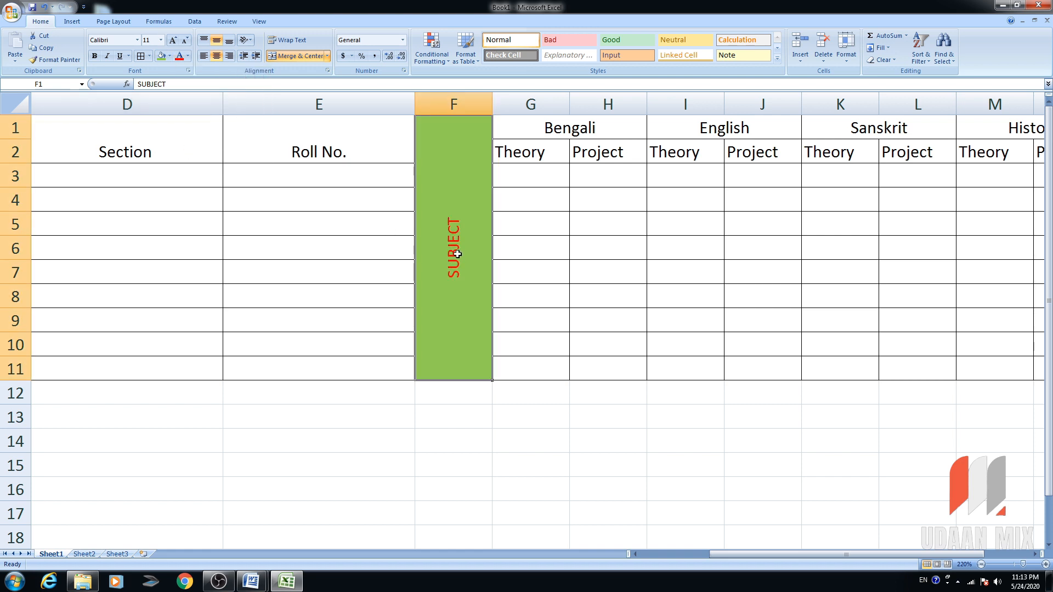
Enlarge the SUBJECT text to 36 point.
left_click(175, 41)
left_click(175, 42)
left_click(176, 42)
left_click(175, 42)
left_click(176, 41)
left_click(176, 42)
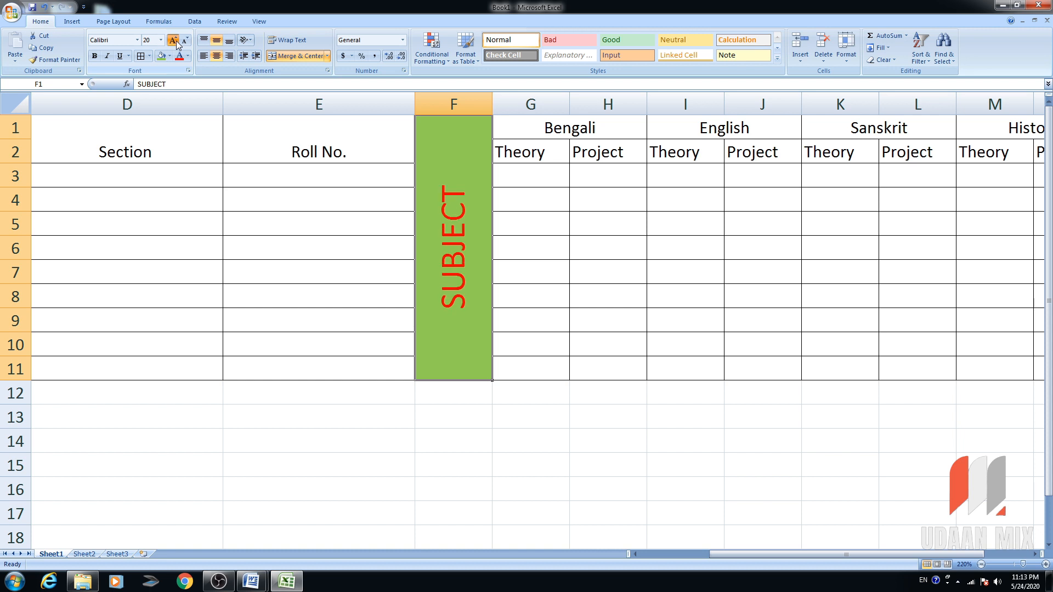
left_click(175, 42)
left_click(176, 42)
left_click(176, 42)
left_click(175, 42)
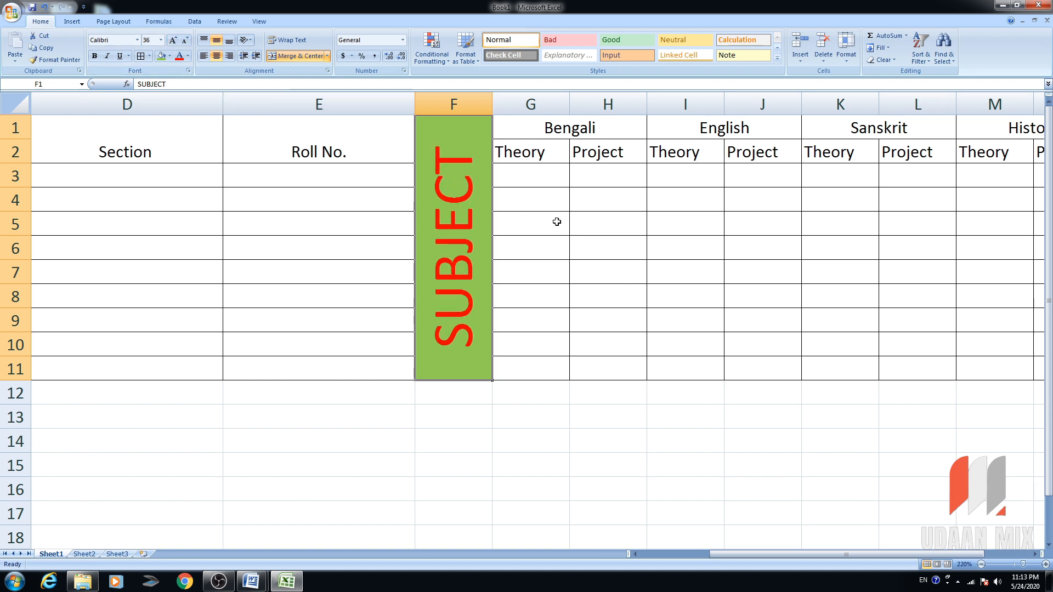
left_click_drag(770, 554, 816, 554)
left_click_drag(920, 129, 921, 147)
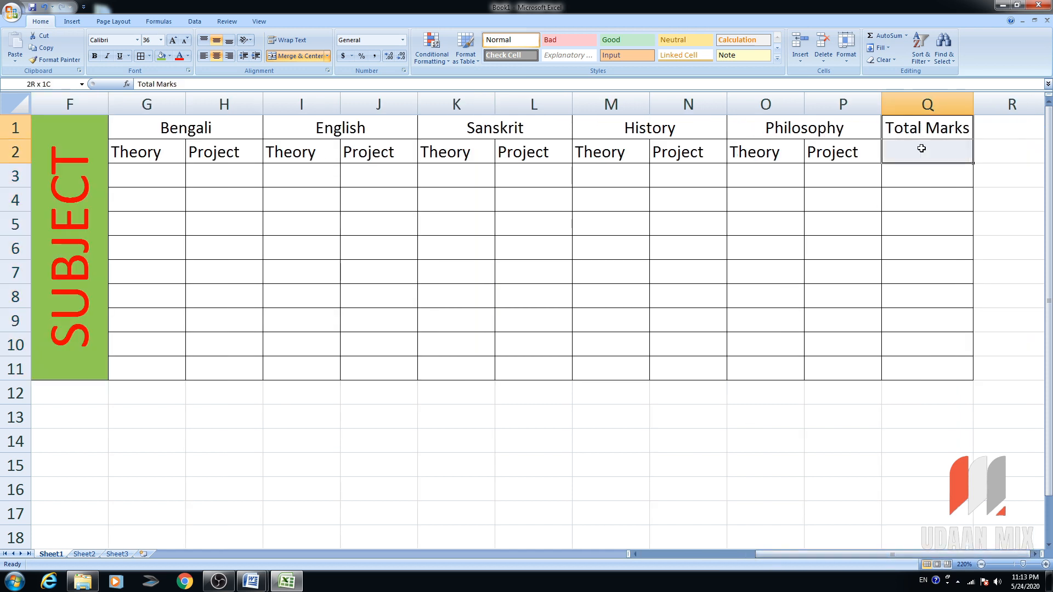
Merge Total Marks over Q1:Q2 and shade the subject header rows blue-grey, middle-aligned.
left_click(292, 57)
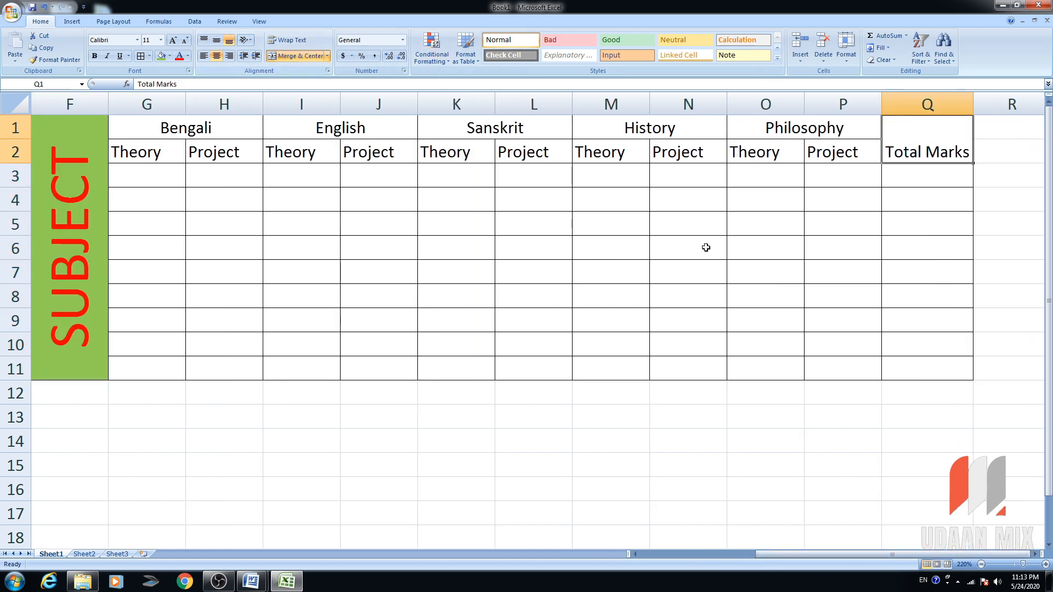
left_click_drag(939, 141, 147, 368)
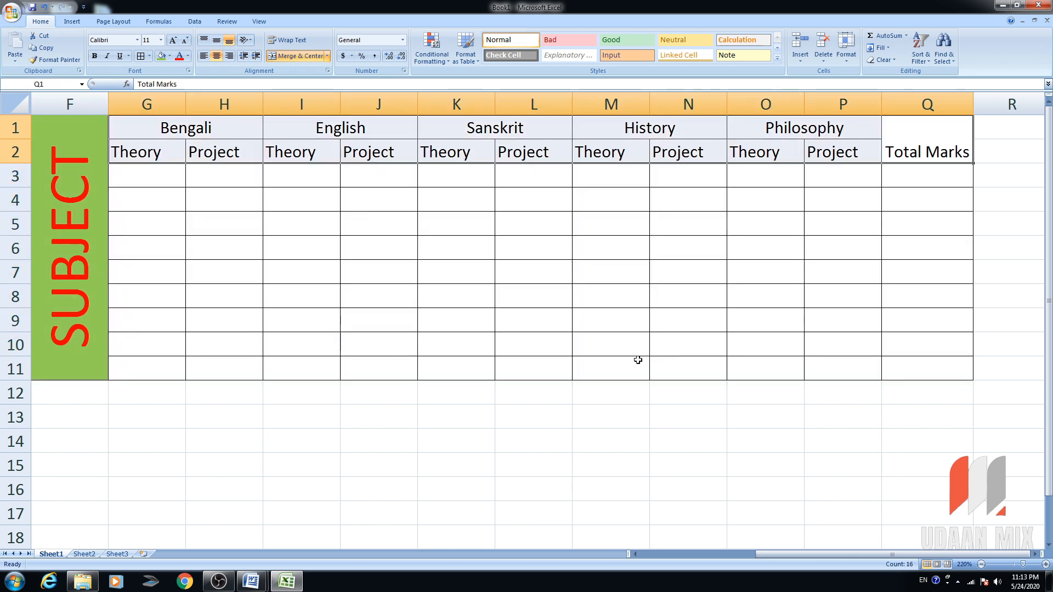
left_click(169, 56)
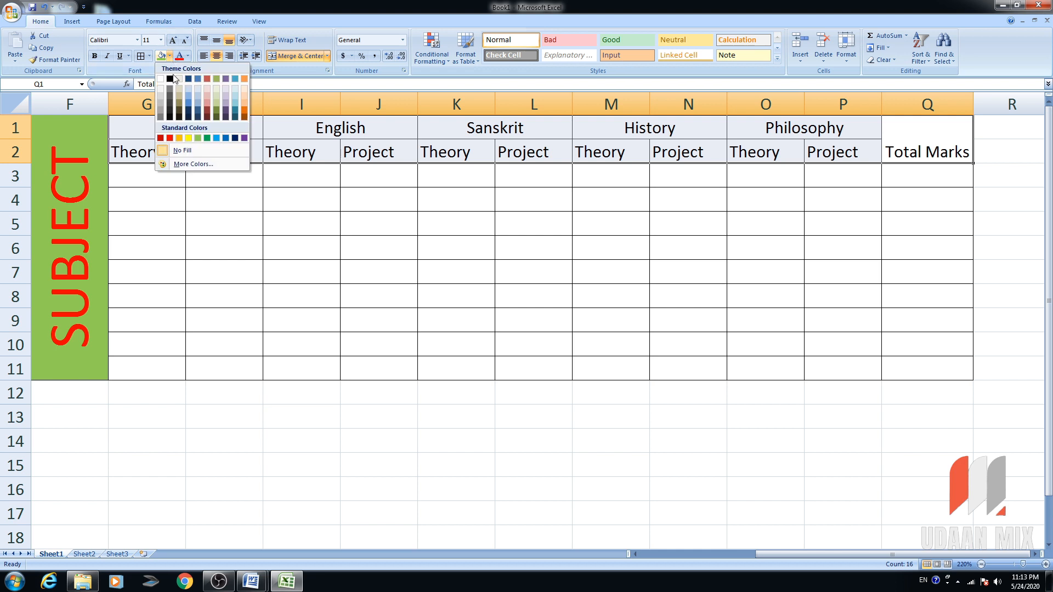
left_click(196, 101)
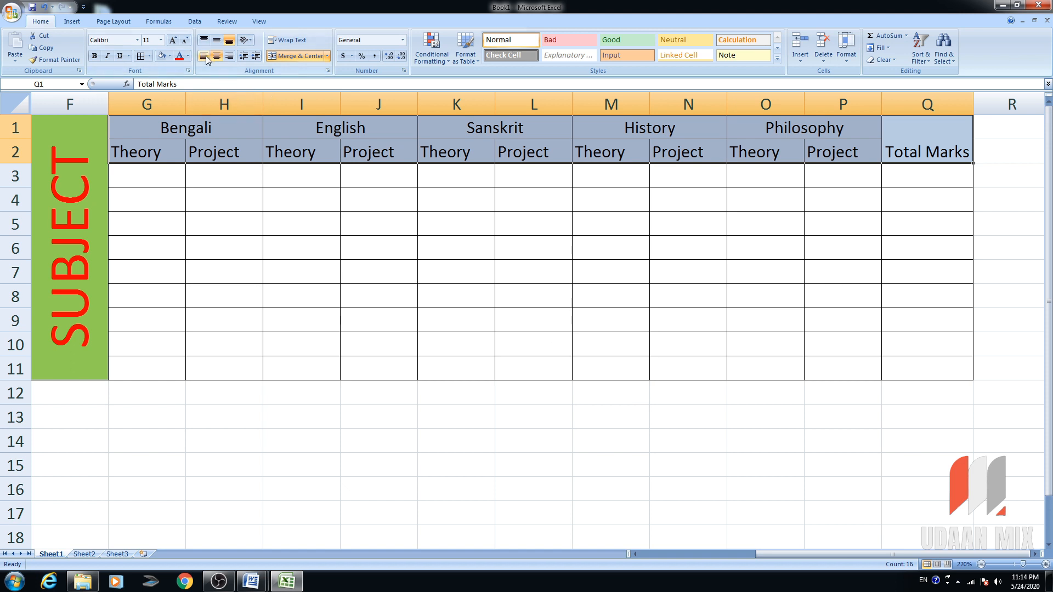
left_click(217, 41)
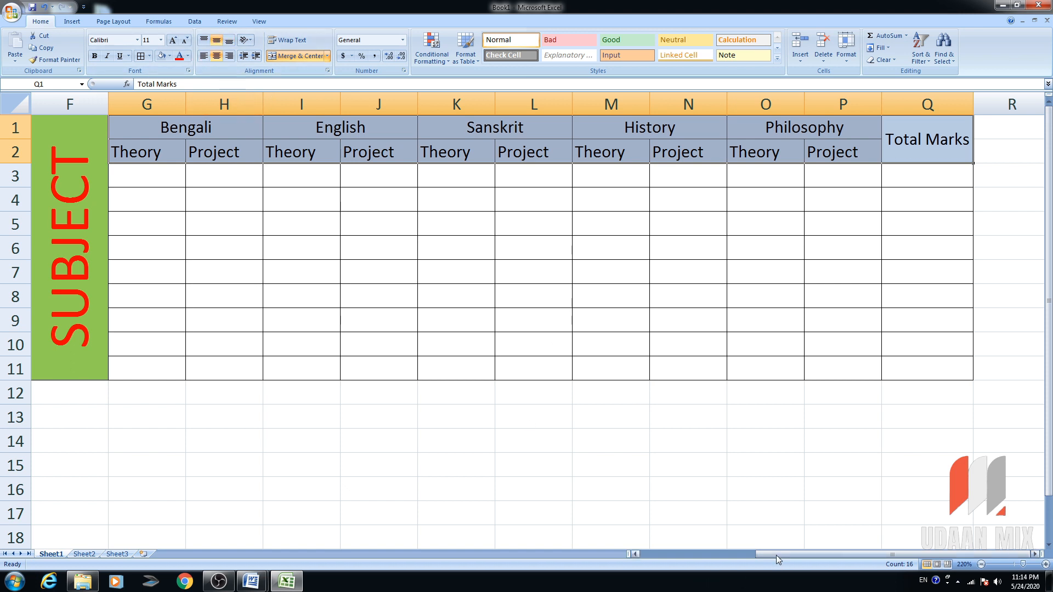
left_click_drag(775, 554, 548, 521)
Shade headers A1:E2 blue-grey, middle-align them, and select the table through row 12.
left_click_drag(735, 149, 52, 153)
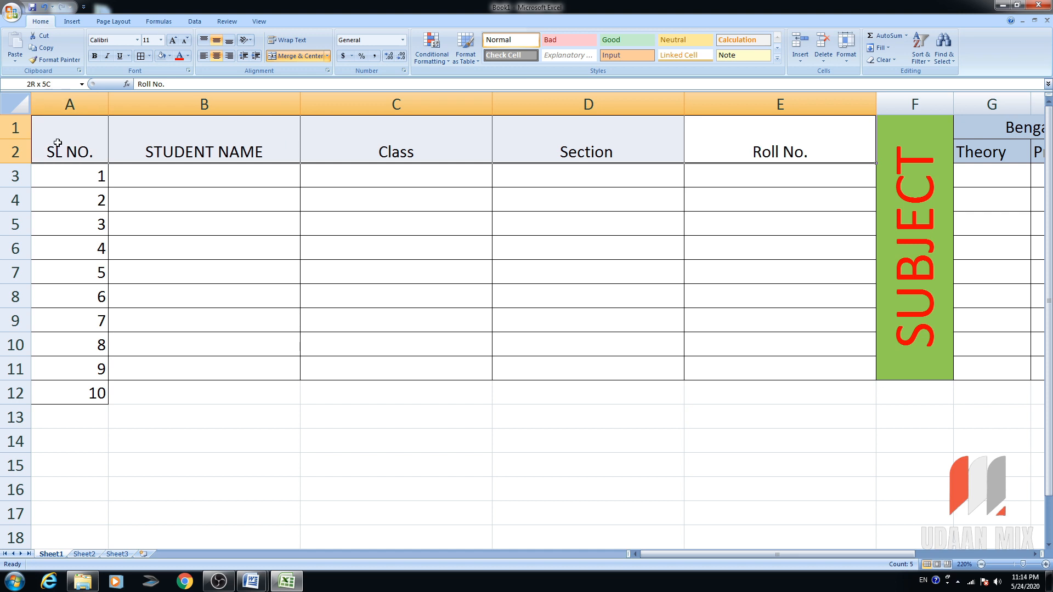
left_click(162, 55)
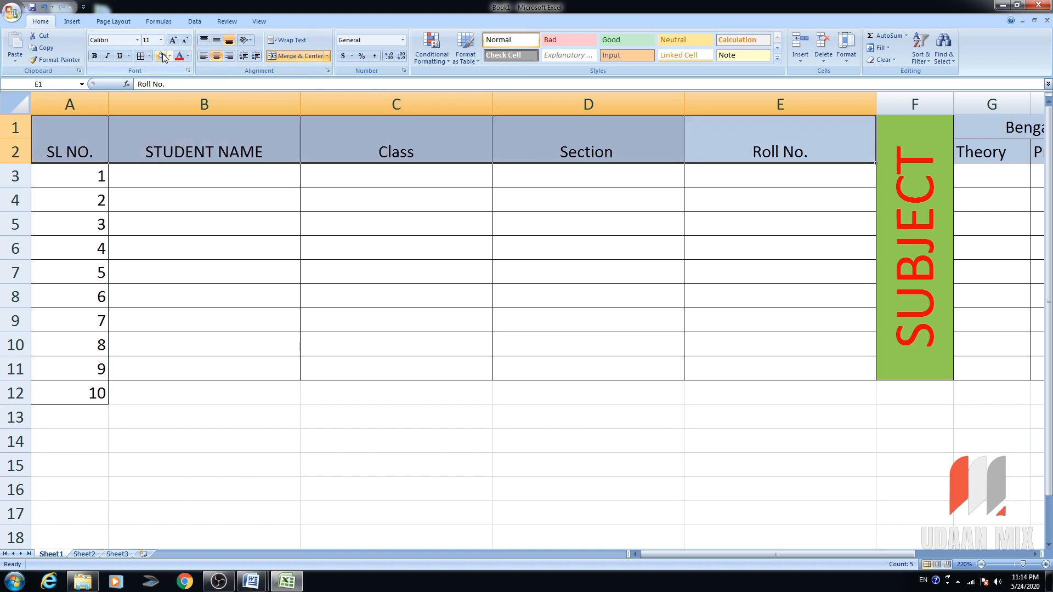
left_click(217, 44)
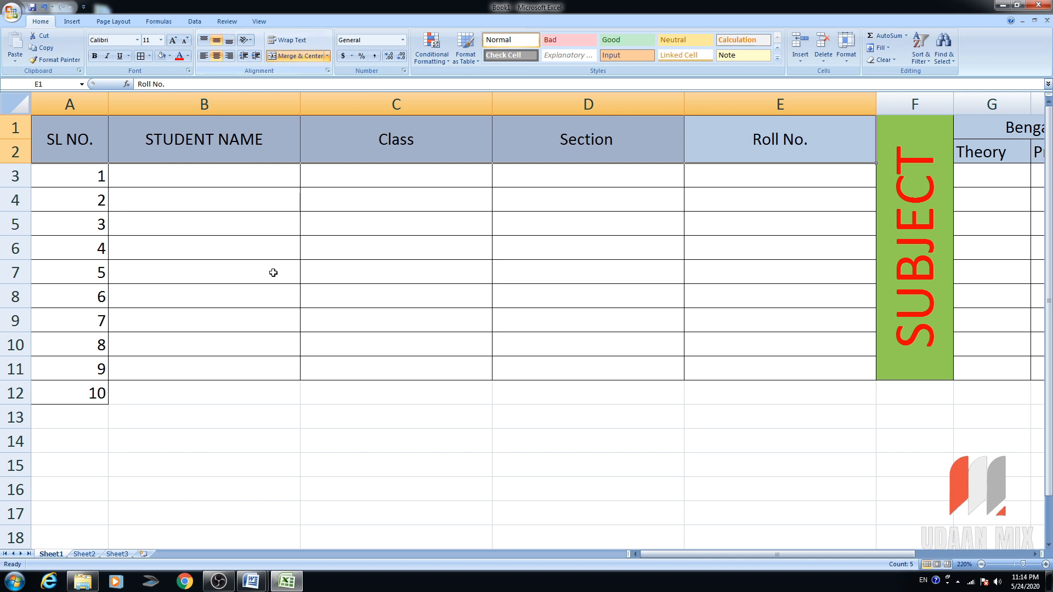
left_click(449, 233)
left_click(99, 393)
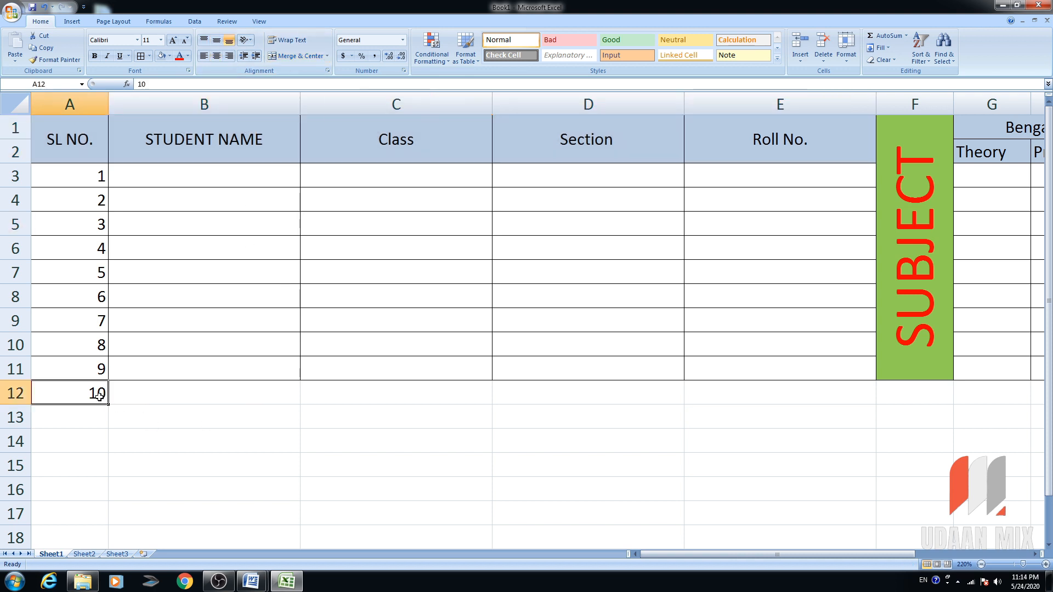
left_click_drag(89, 395, 850, 318)
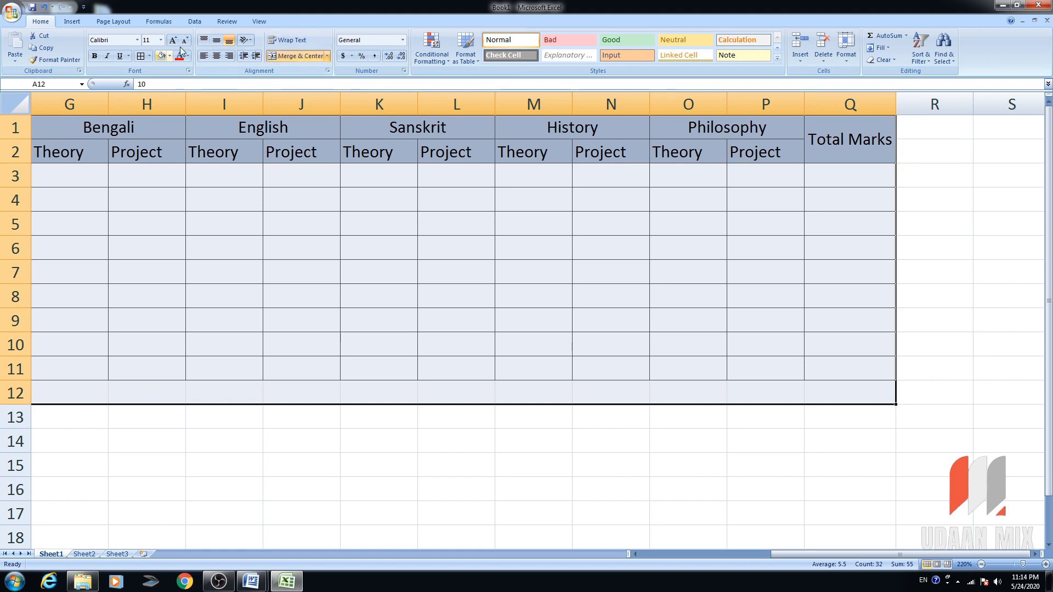
Add borders to every table cell and extend the merged SUBJECT cell down through row 12.
left_click(143, 56)
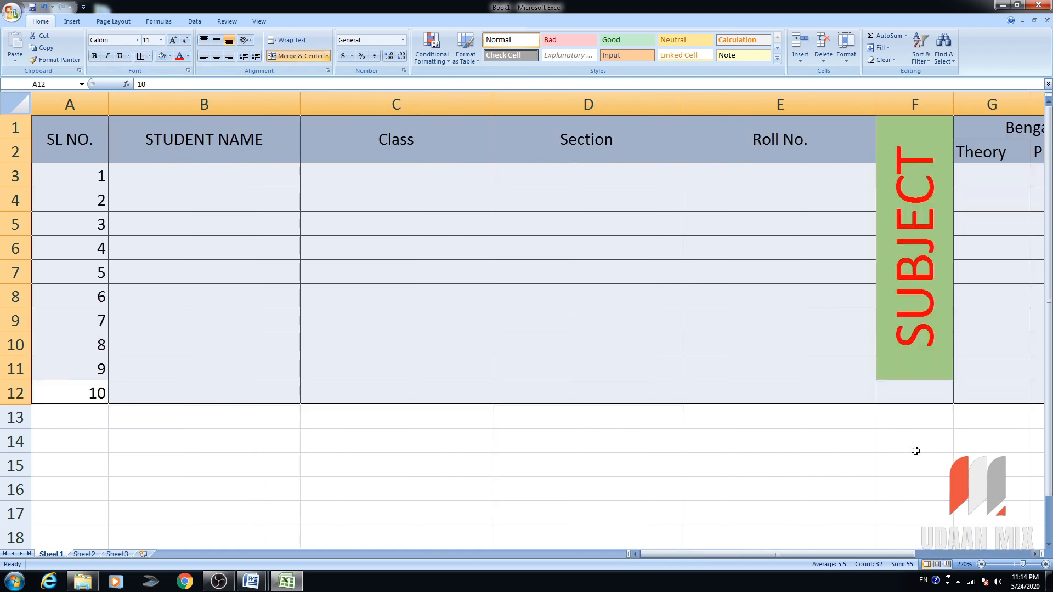
double_click(919, 351)
left_click(914, 419)
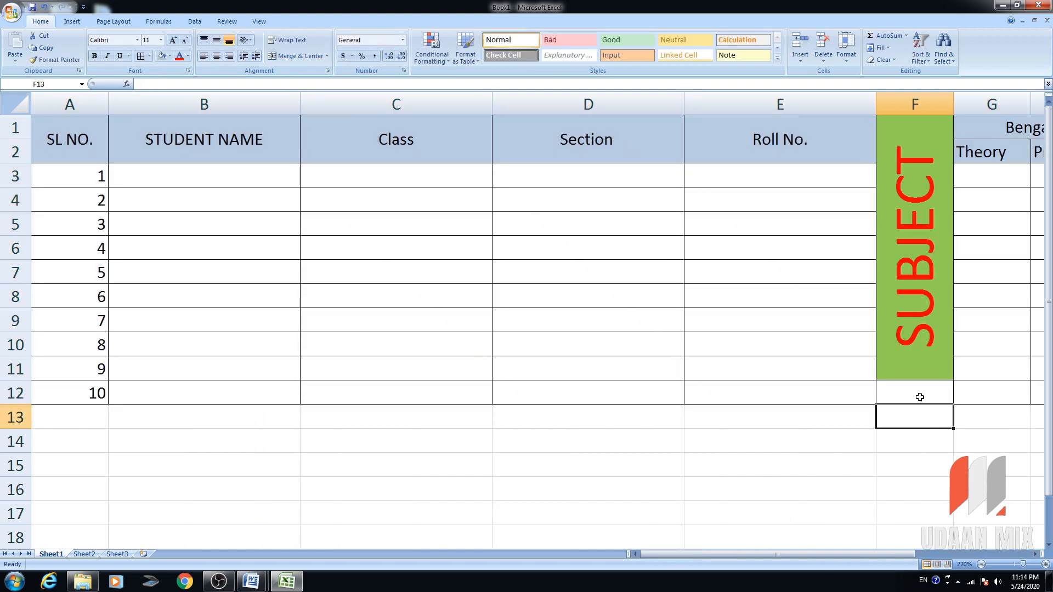
left_click(918, 395)
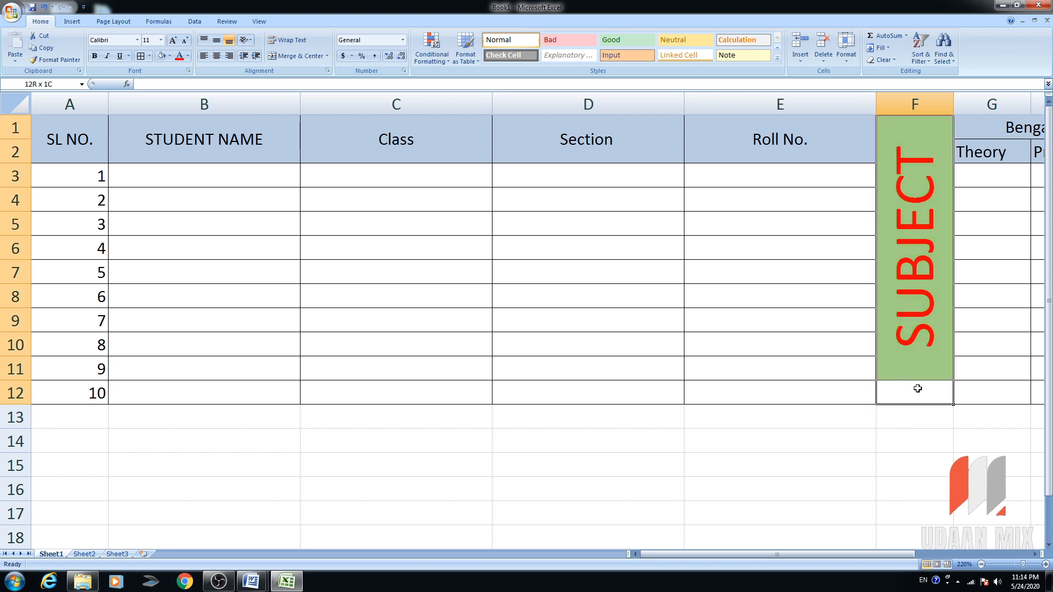
left_click(299, 56)
left_click(773, 365)
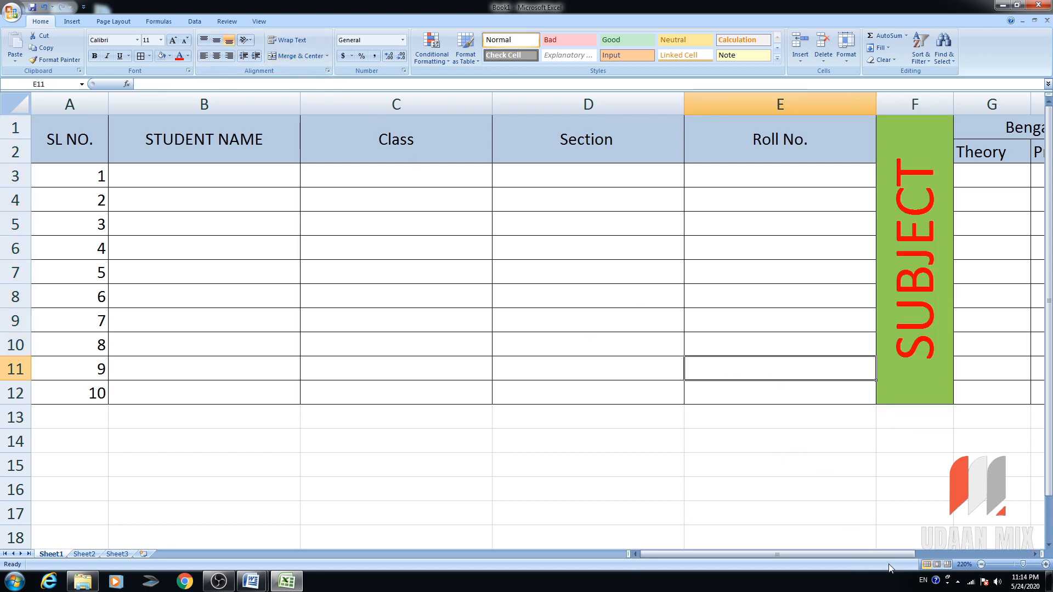
AutoFit columns C to E to fit their headers.
left_click(276, 179)
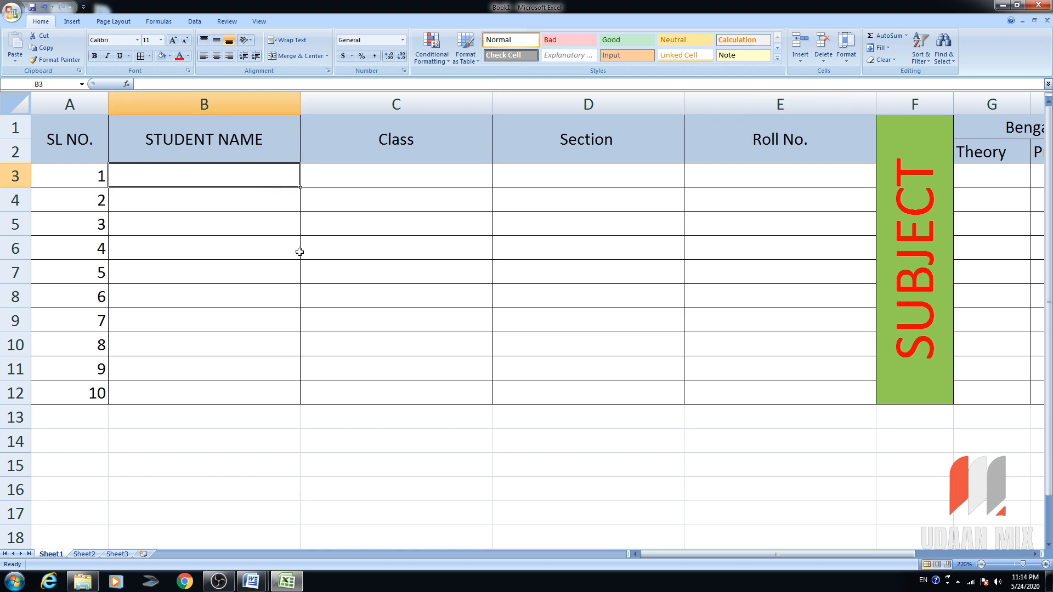
left_click_drag(417, 104, 687, 94)
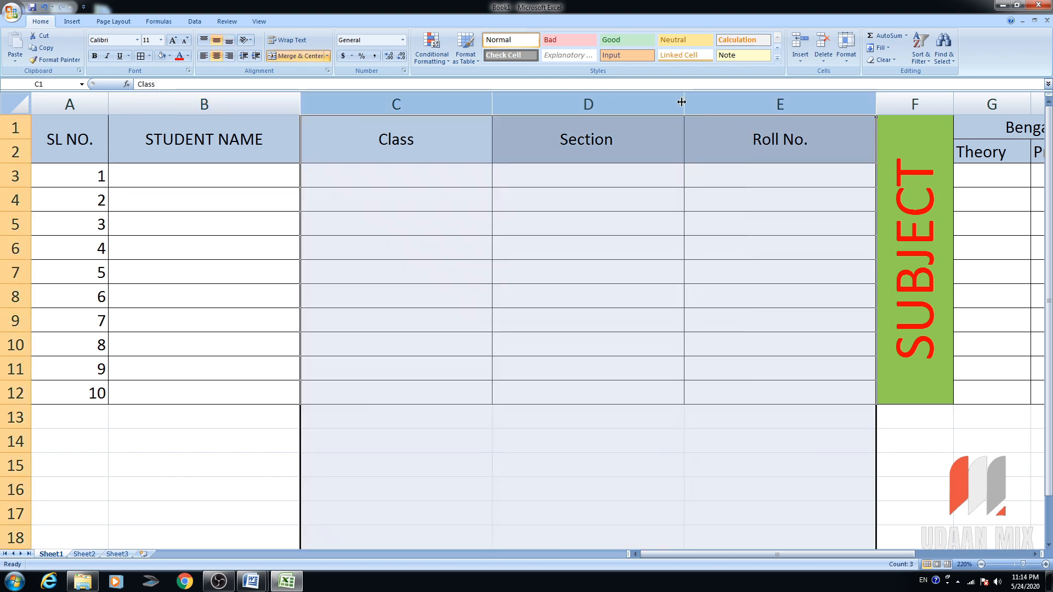
double_click(685, 104)
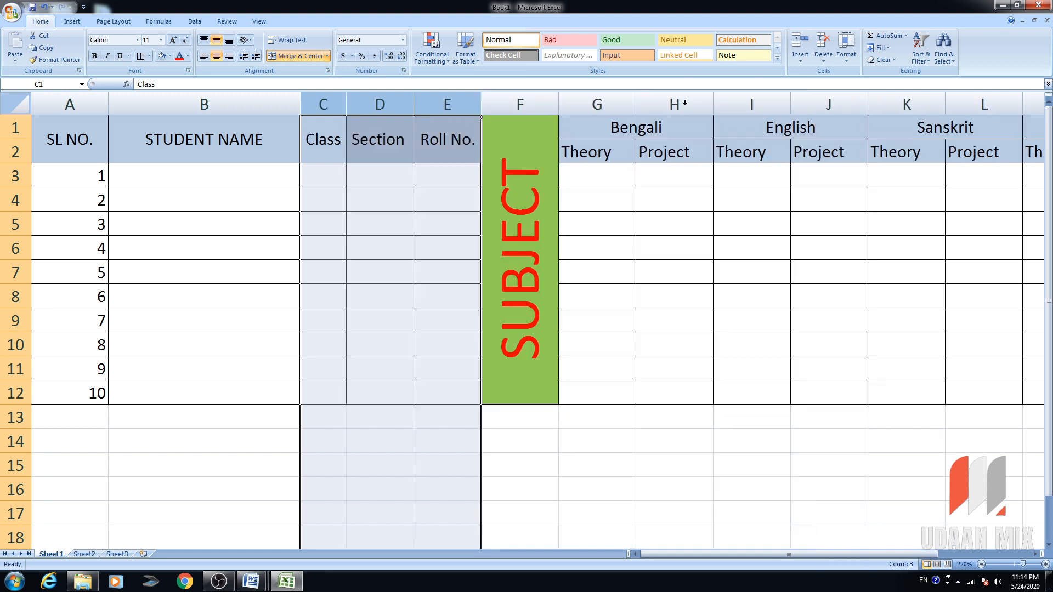
left_click(399, 219)
AutoFit subject columns G to Q and narrow the SL NO. column A.
left_click(385, 178)
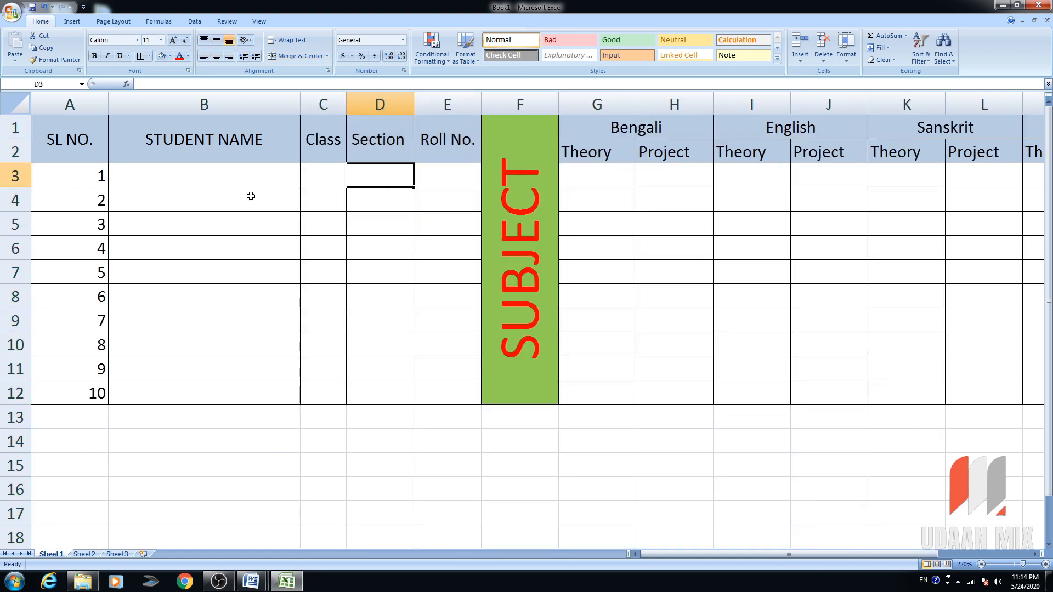
left_click(233, 182)
left_click_drag(592, 104, 891, 102)
double_click(895, 103)
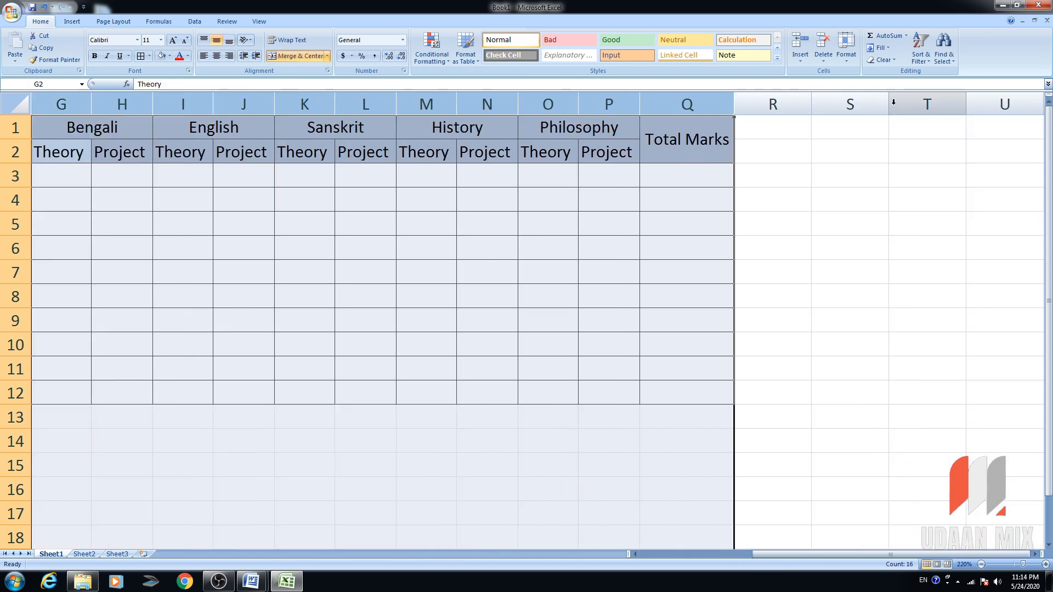
left_click_drag(787, 553, 674, 554)
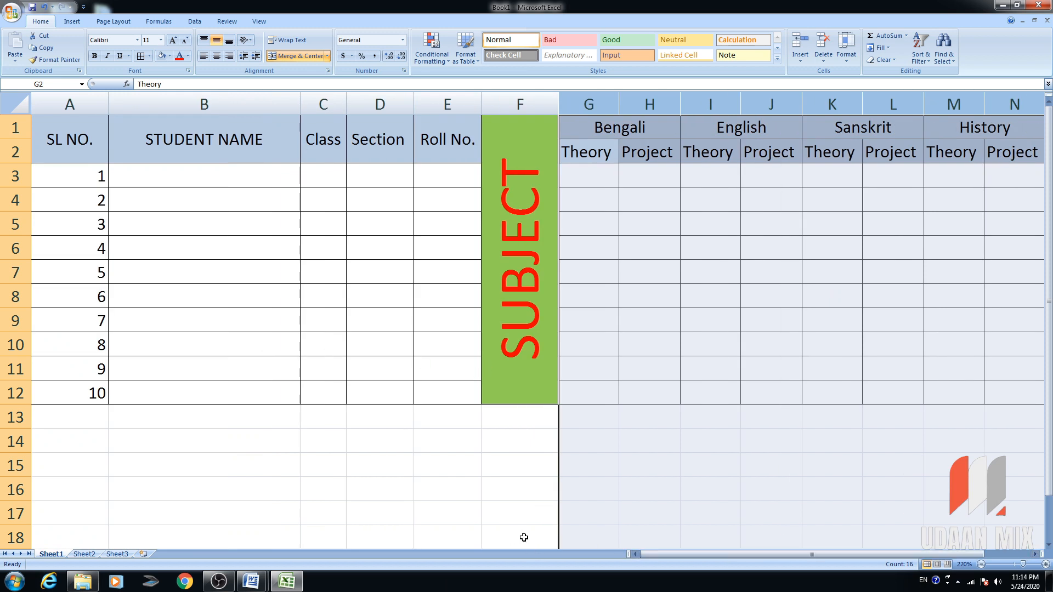
left_click(255, 181)
left_click_drag(108, 104, 88, 104)
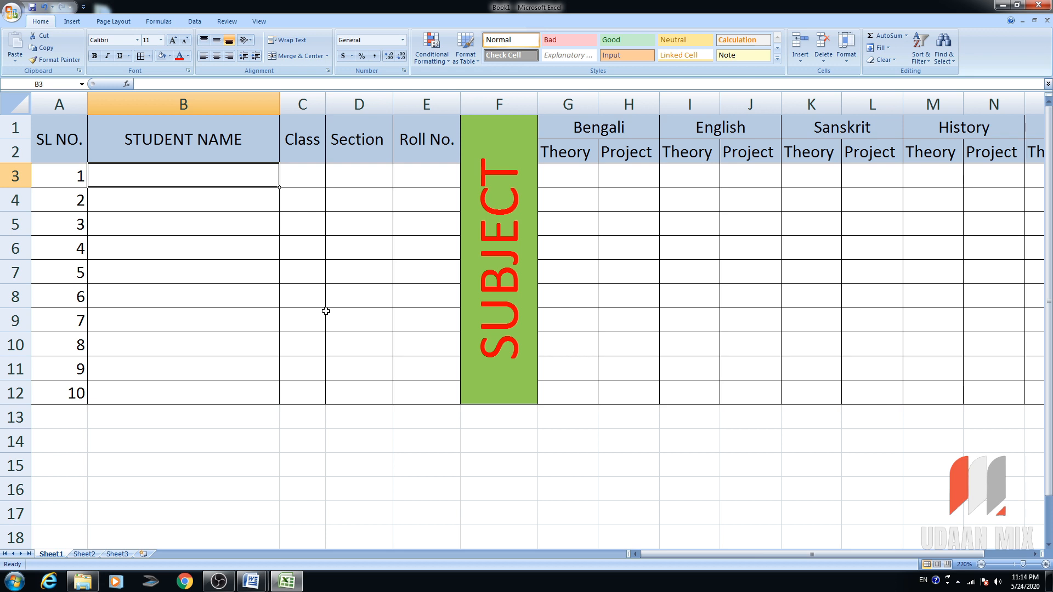
Enter the first five student names in cells B3 to B7.
type("Ra")
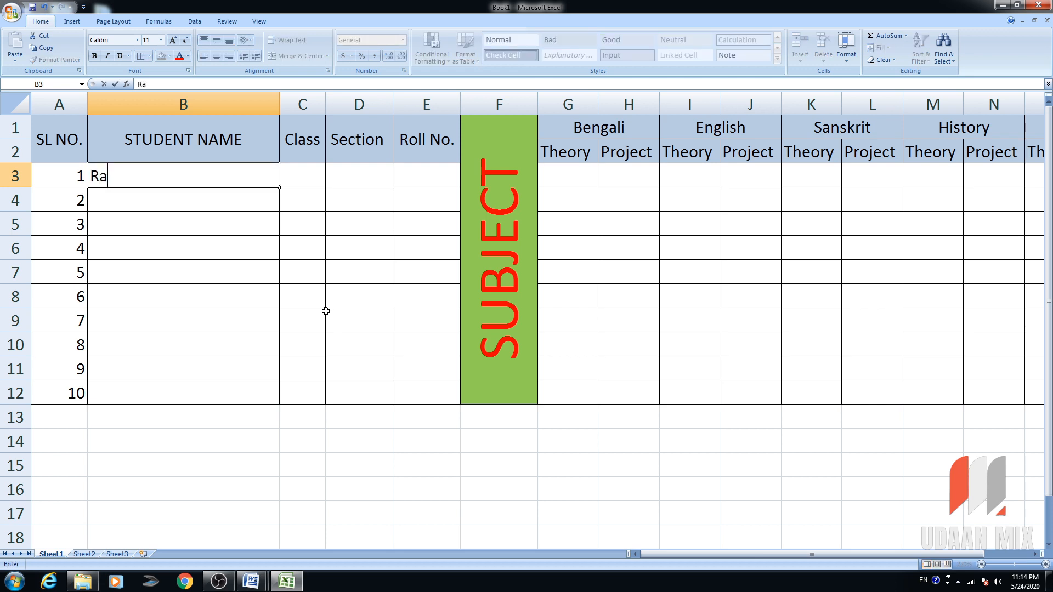
key("BackSpace")
key("Return")
type("S")
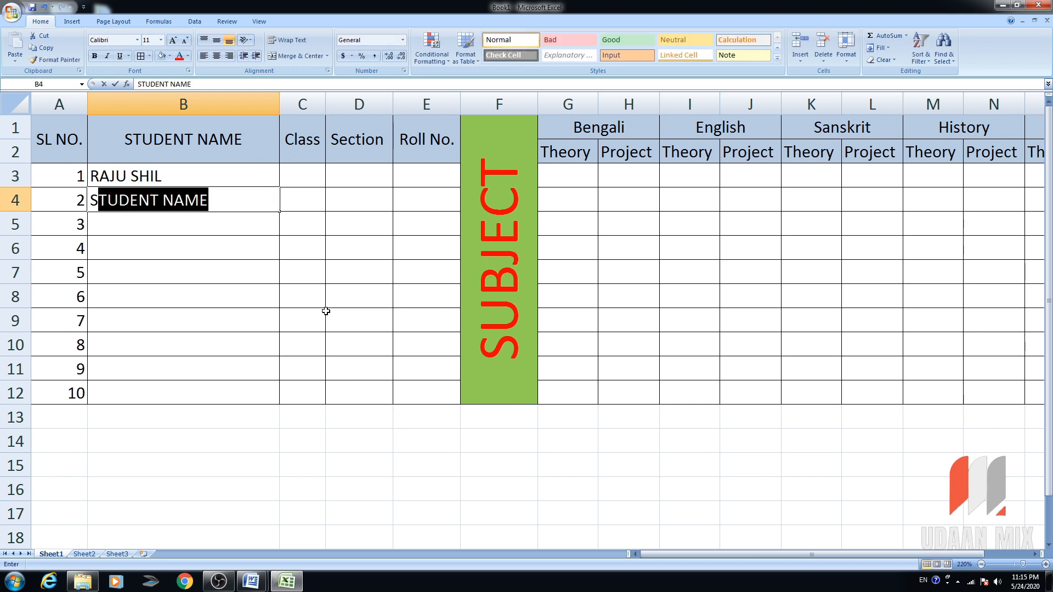
key("BackSpace")
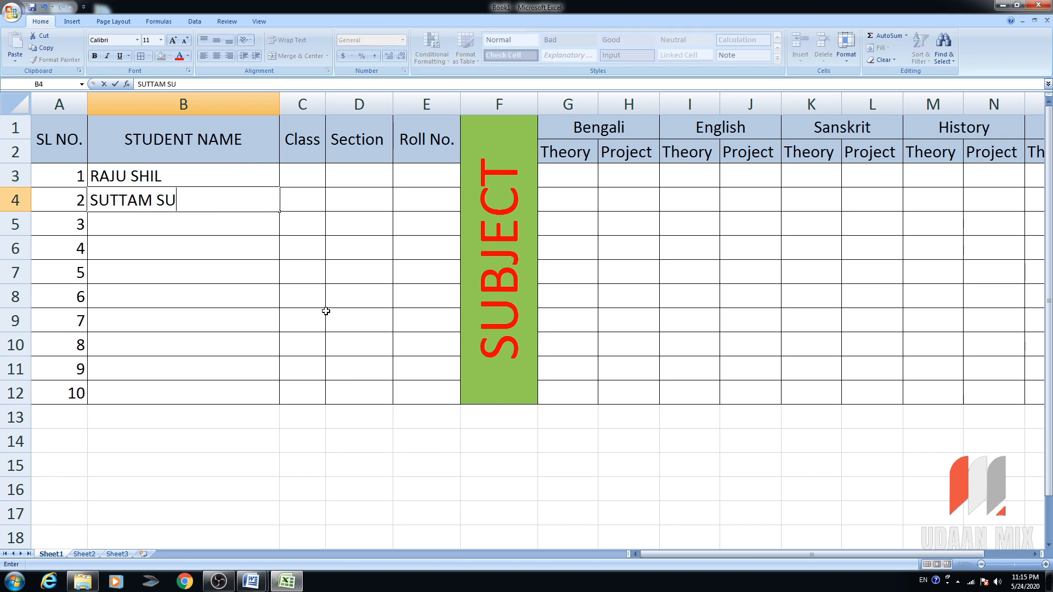
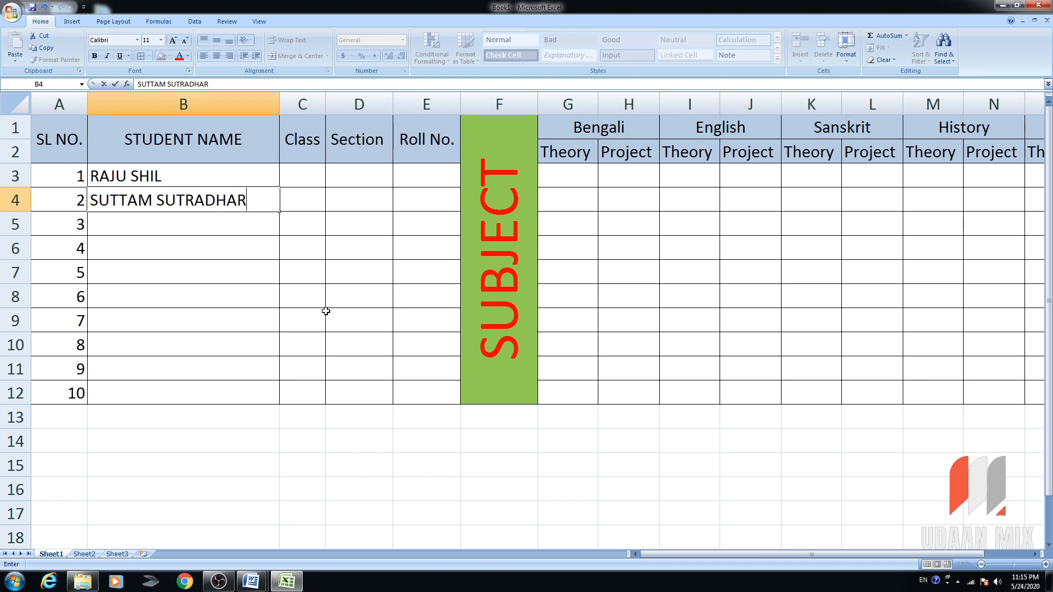
key("Return")
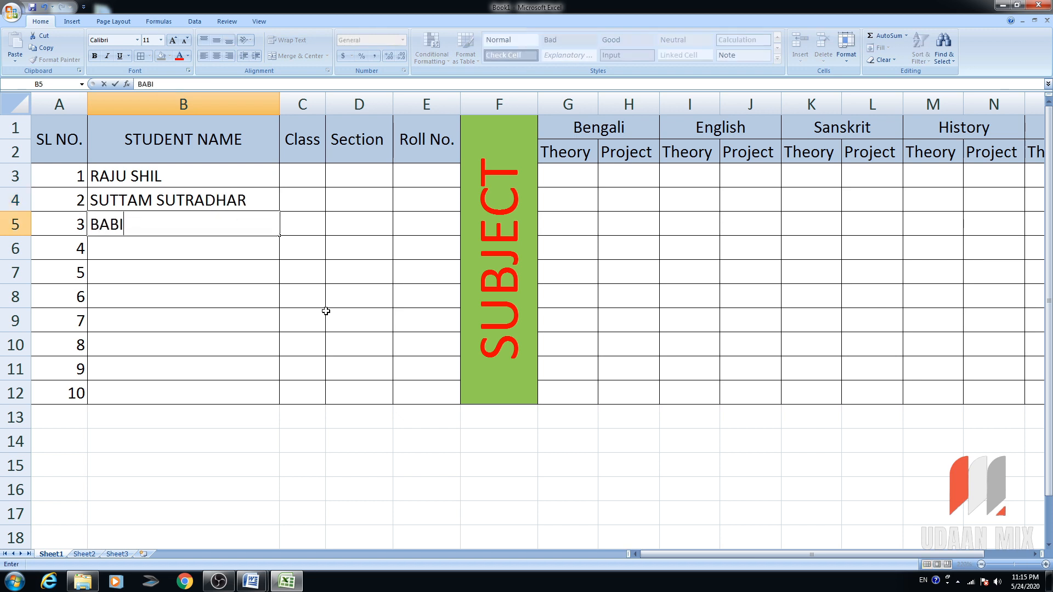
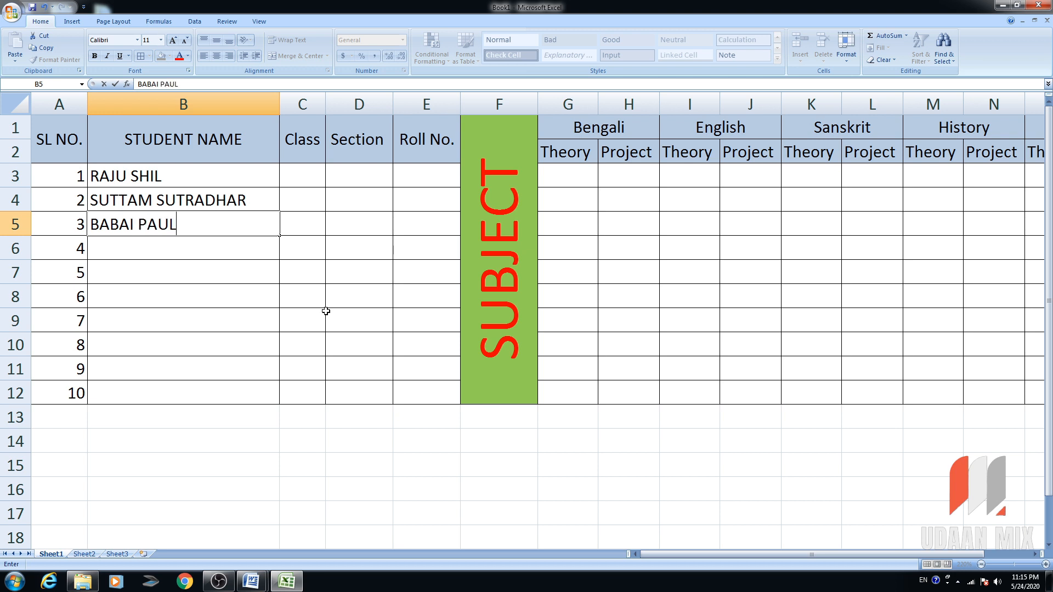
key("Return")
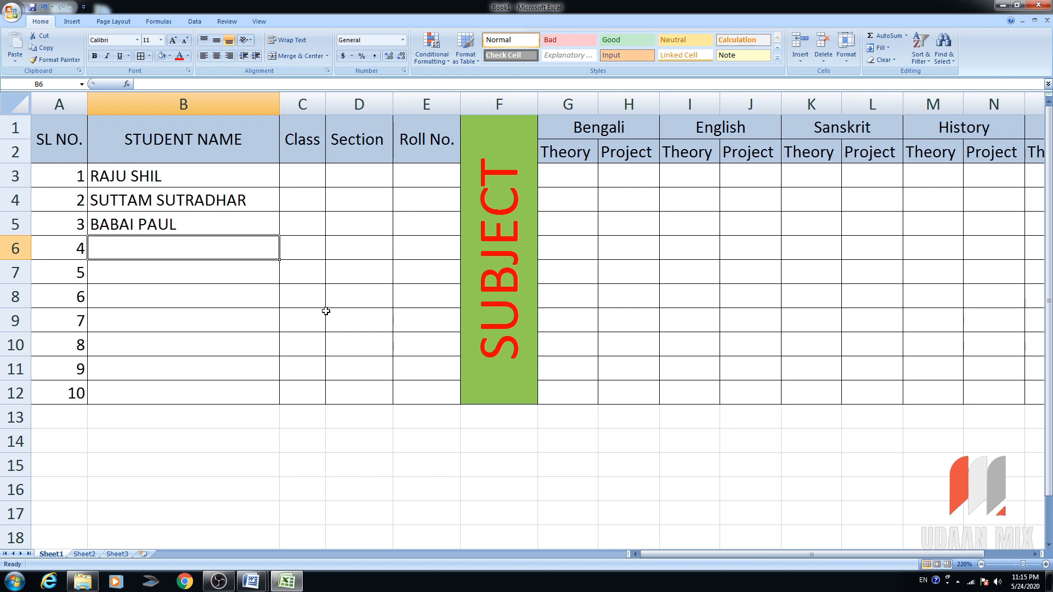
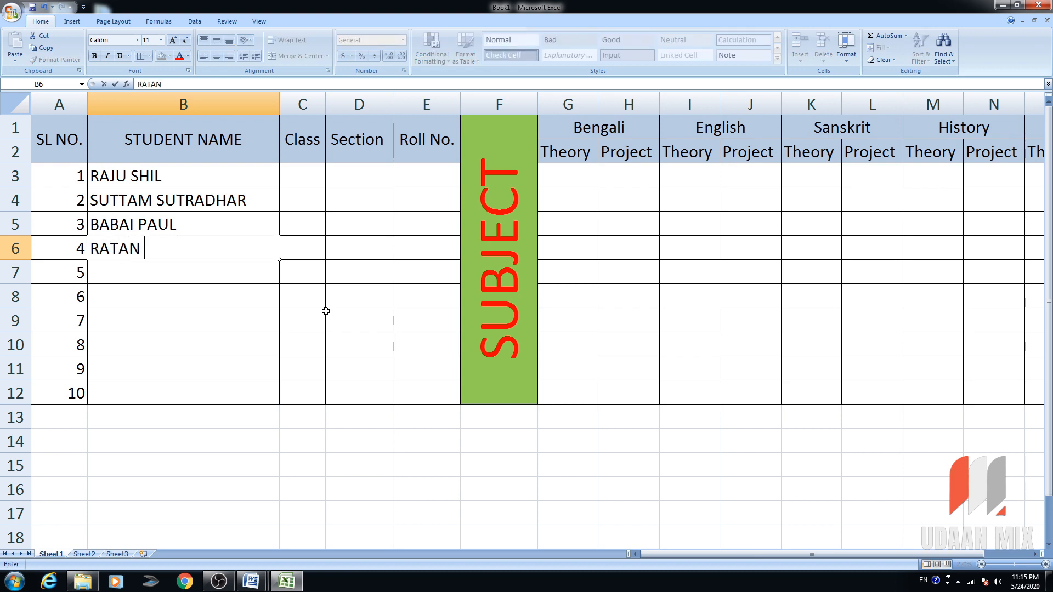
key("Return")
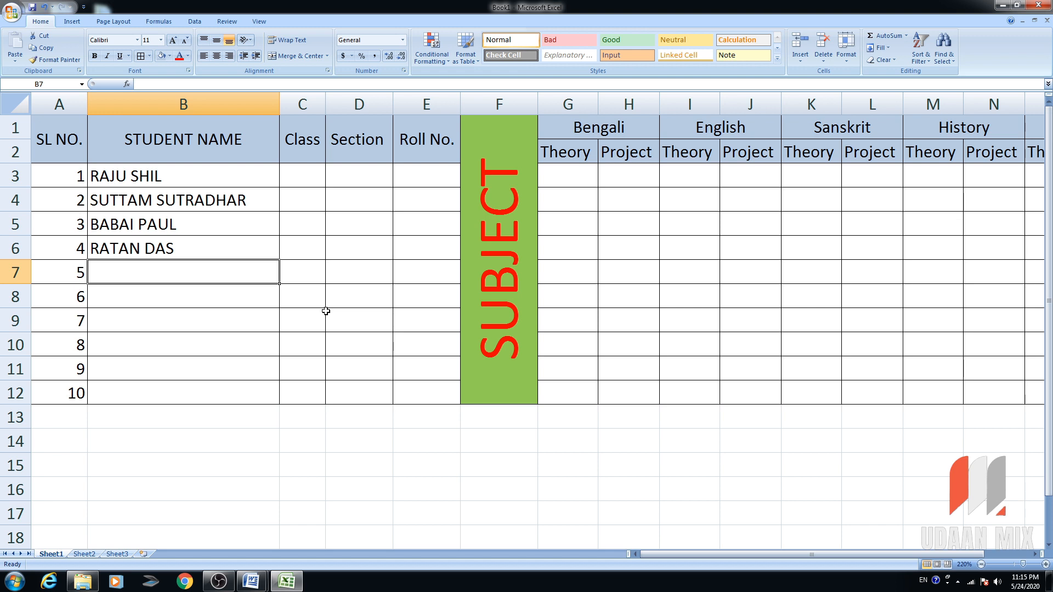
type("KU")
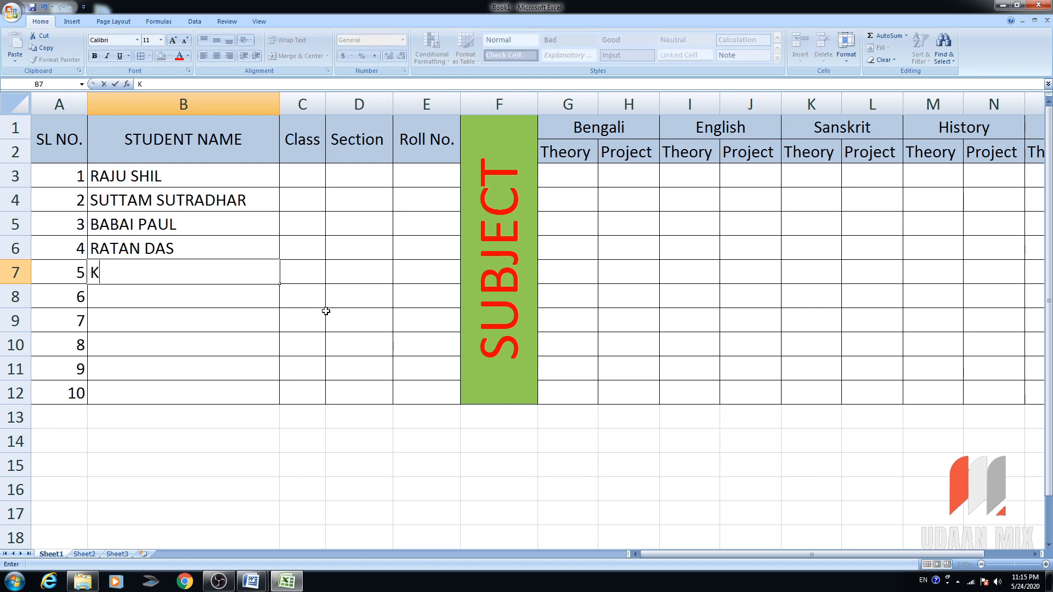
key("BackSpace")
key("BackSpace")
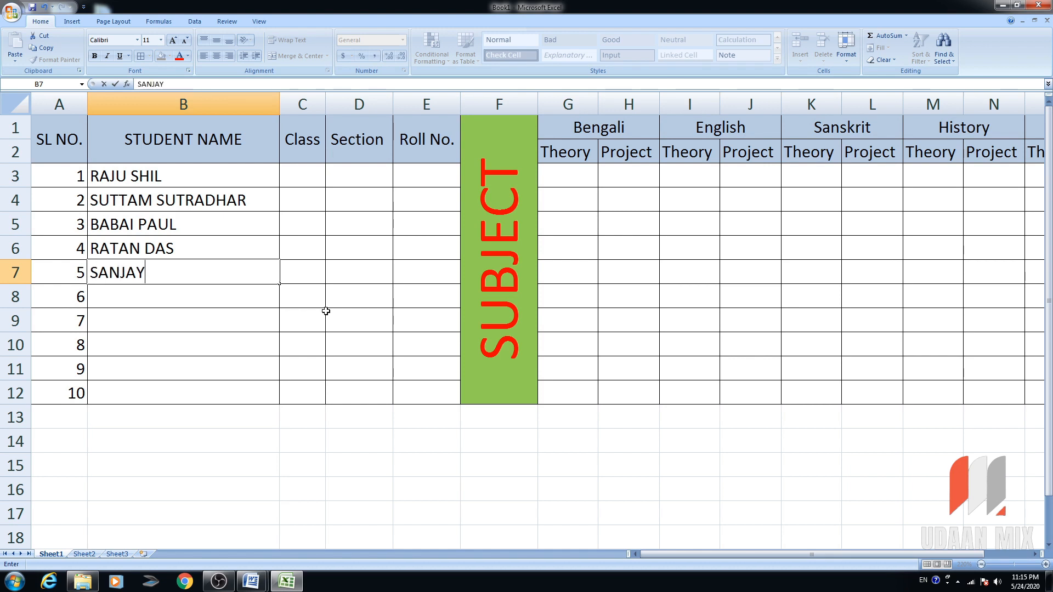
key("Return")
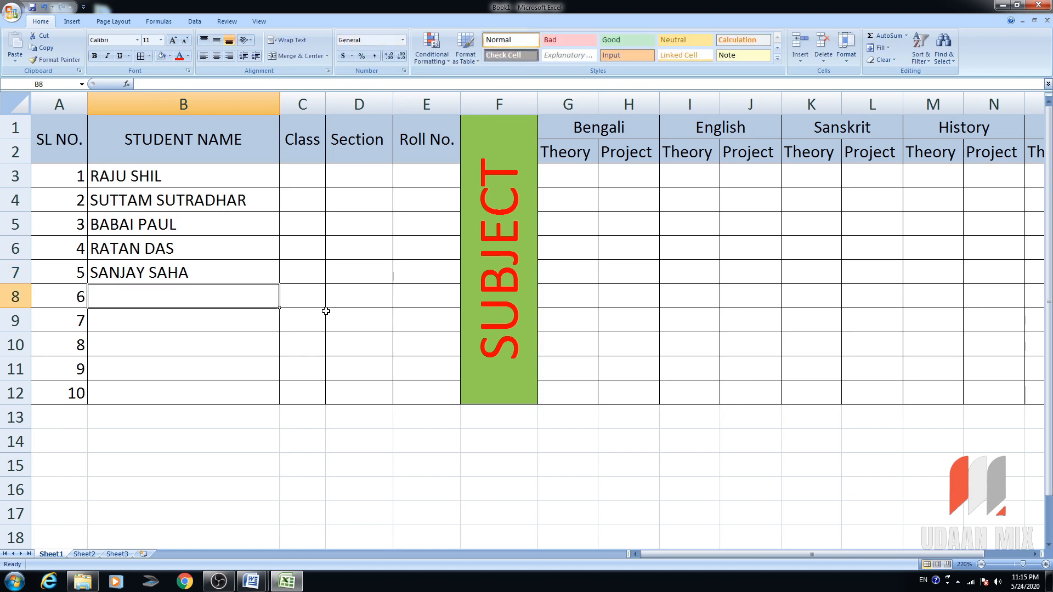
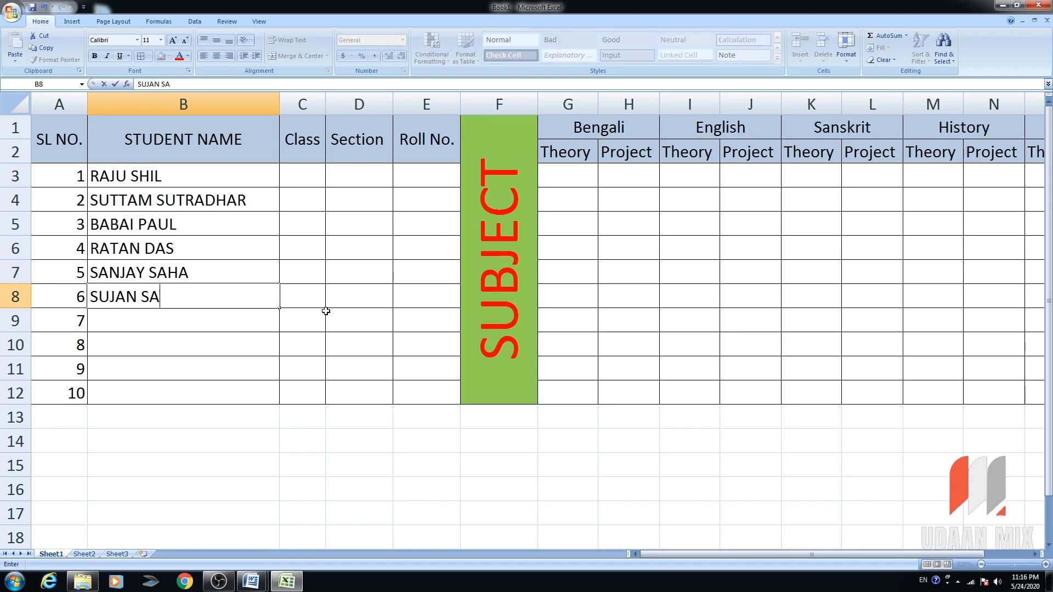
Enter the remaining five student names in cells B8 to B12.
key("Return")
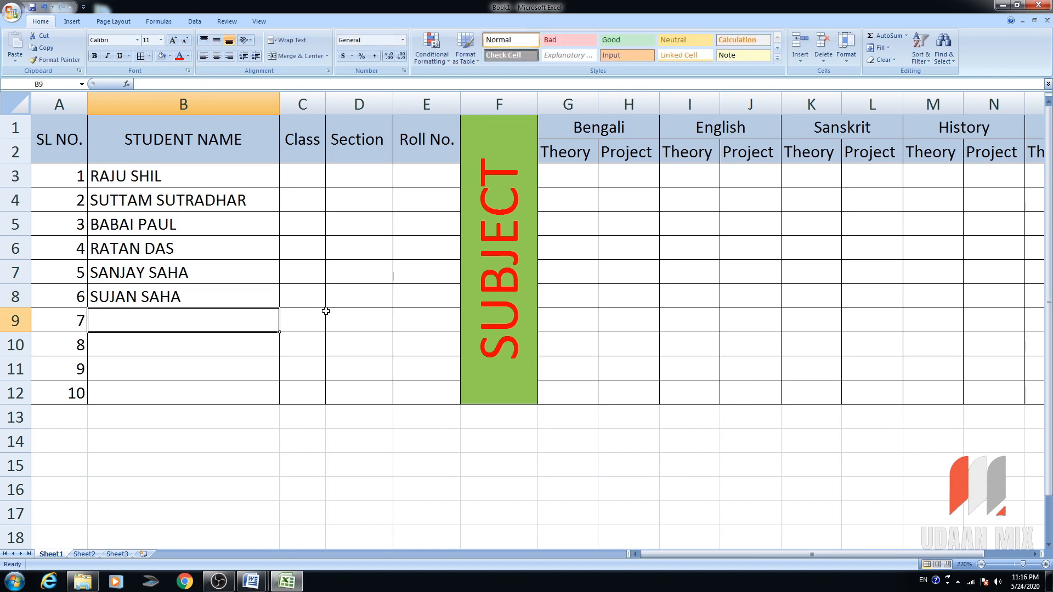
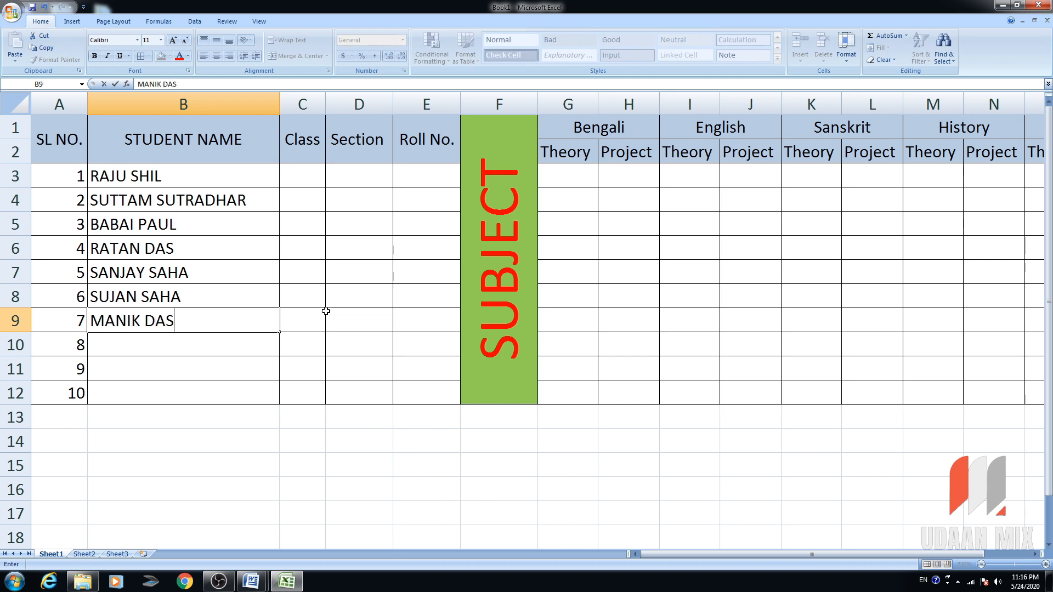
key("Return")
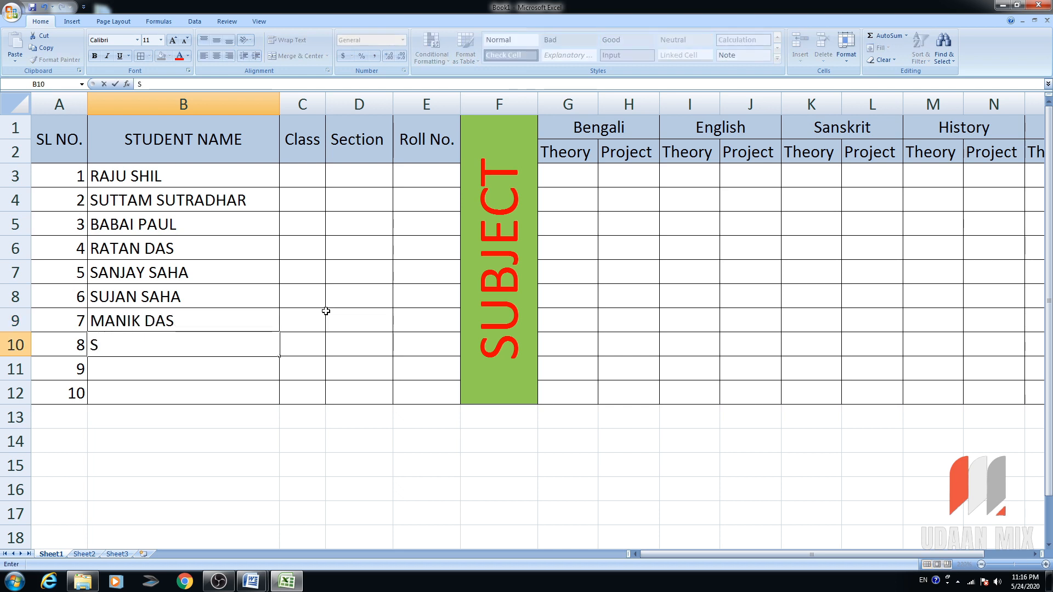
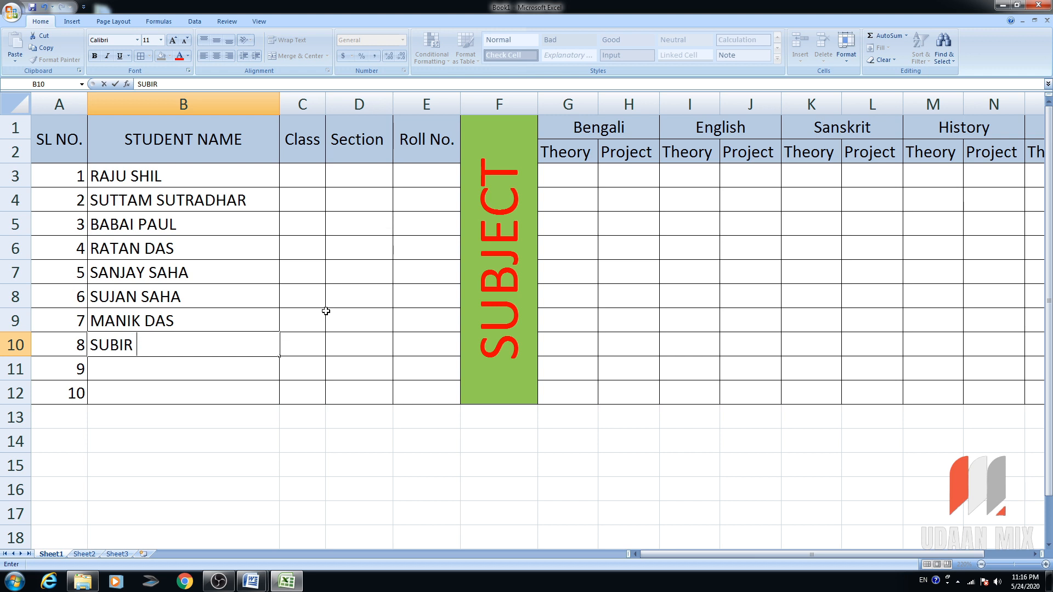
key("Return")
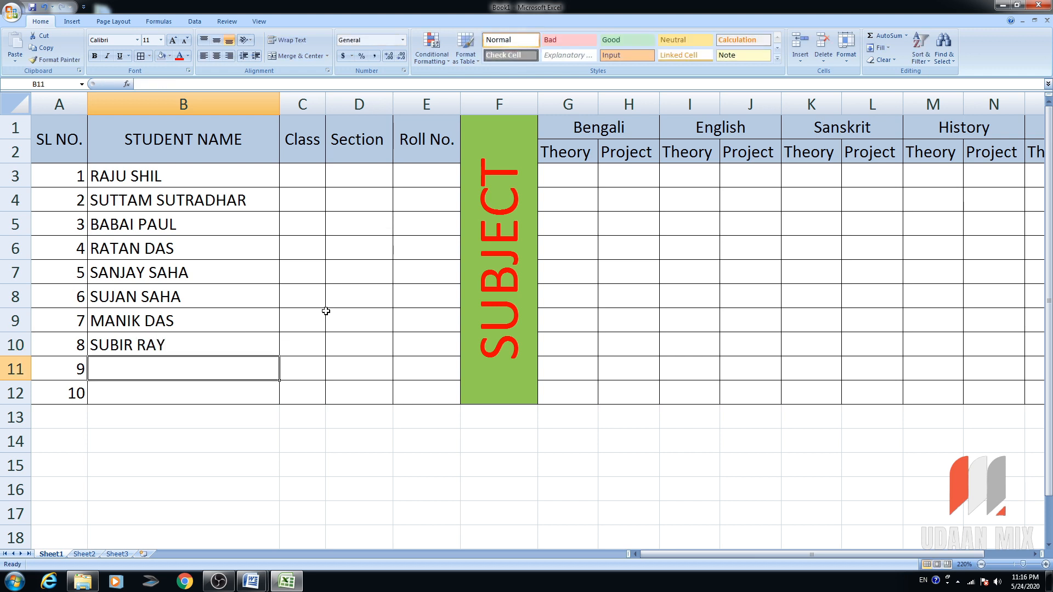
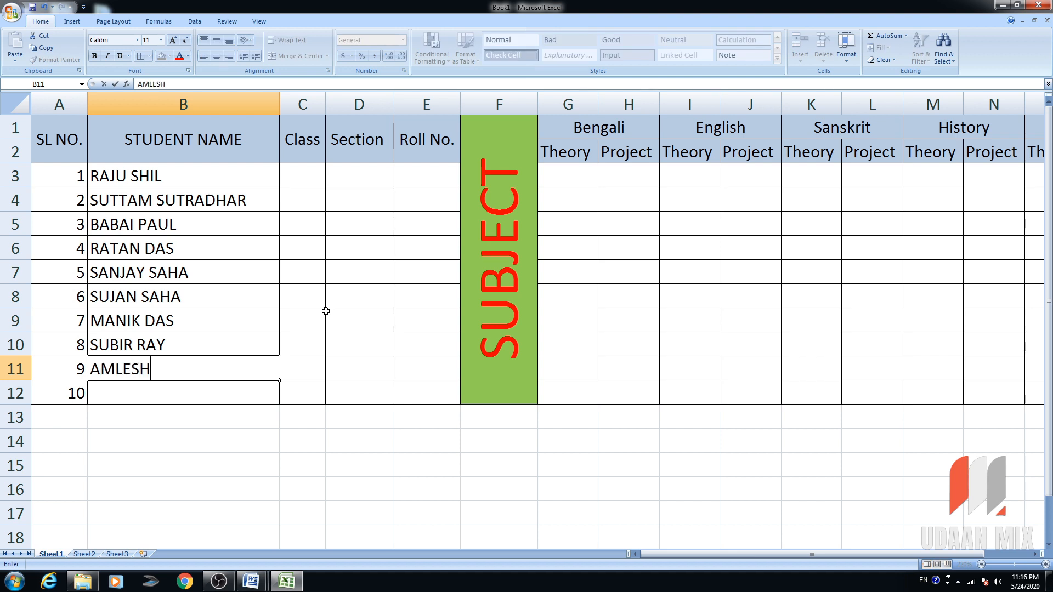
key("Return")
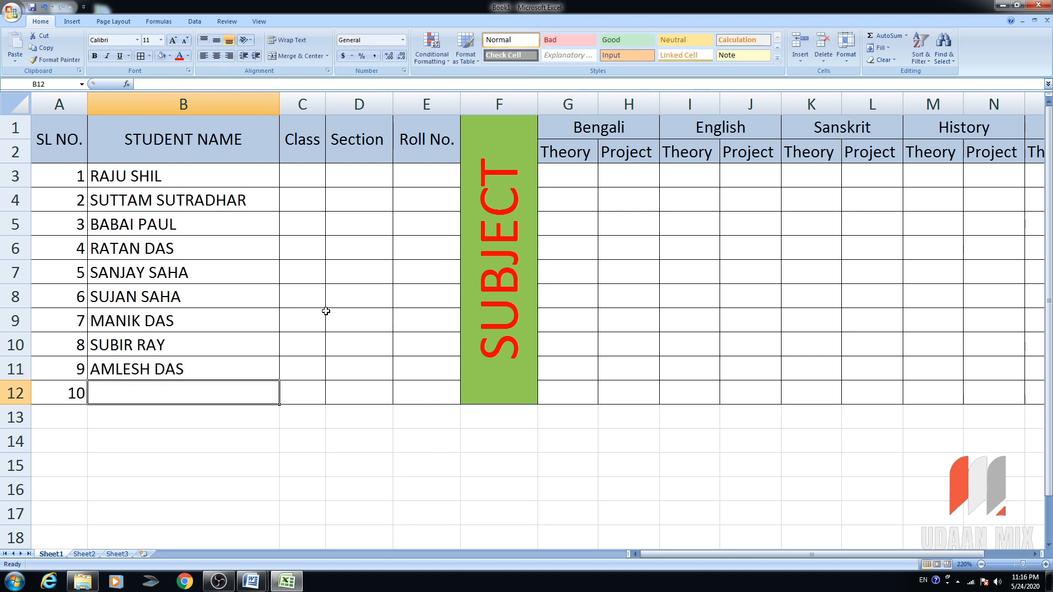
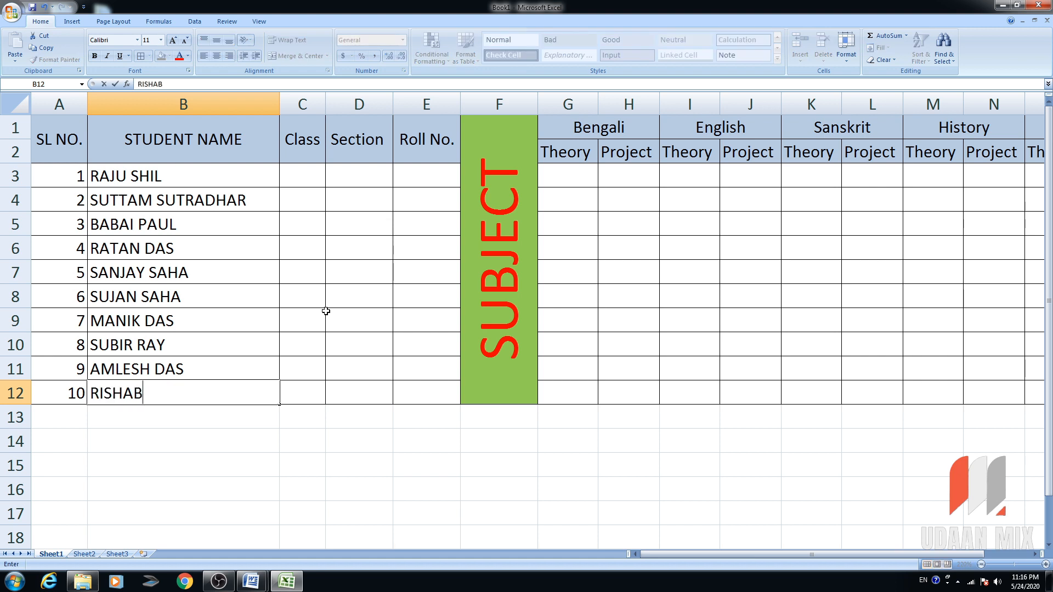
key("Tab")
key("Up")
key("Up")
key("Up")
key("Up")
key("Up")
key("Up")
key("Up")
key("Up")
key("Up")
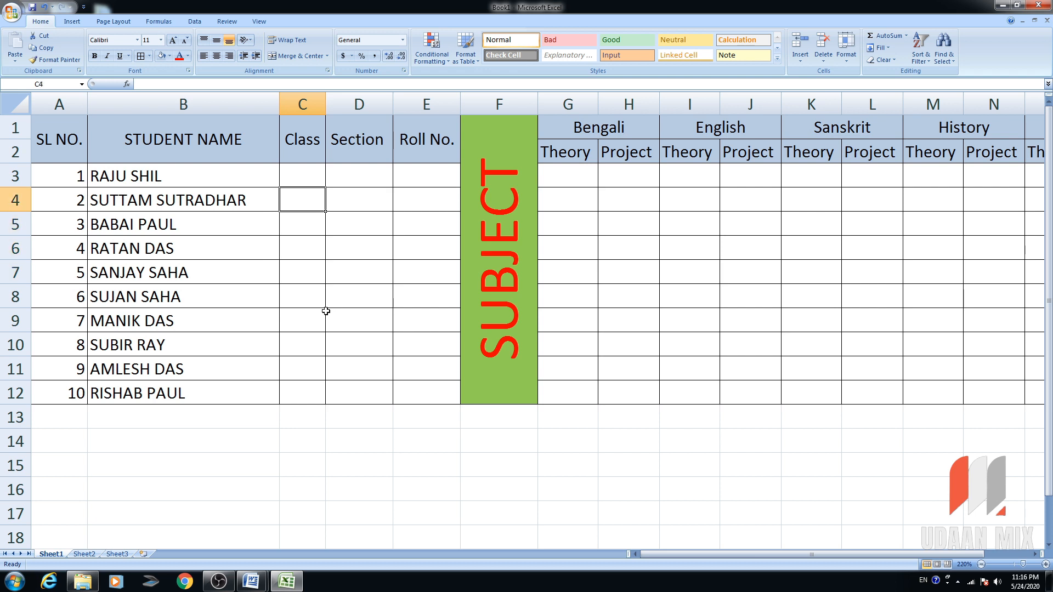
Enter XII in C3 and fill it down the Class column to row 12.
type("XII")
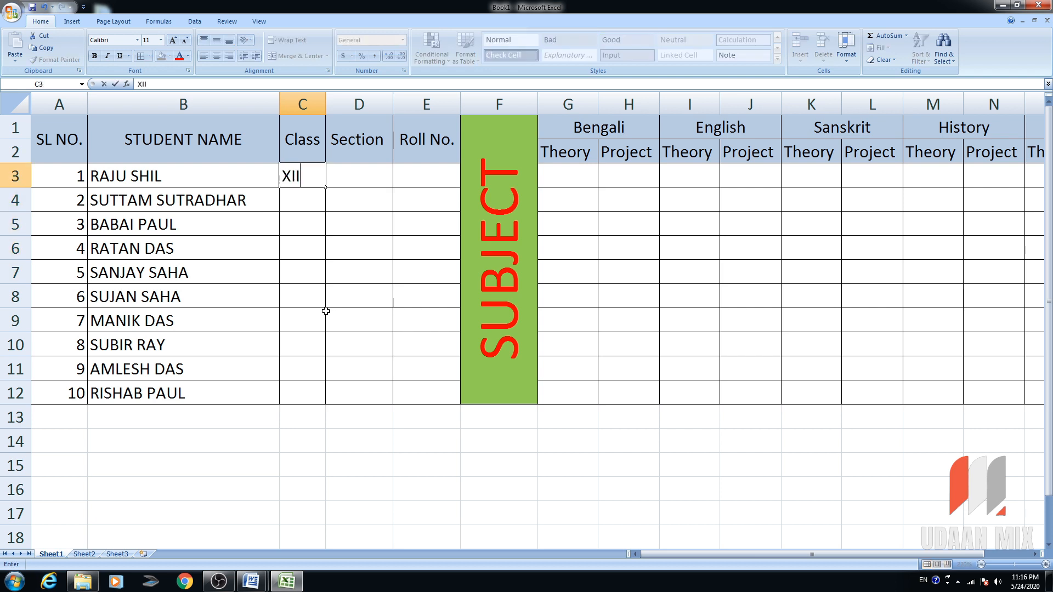
key("Return")
type("XII")
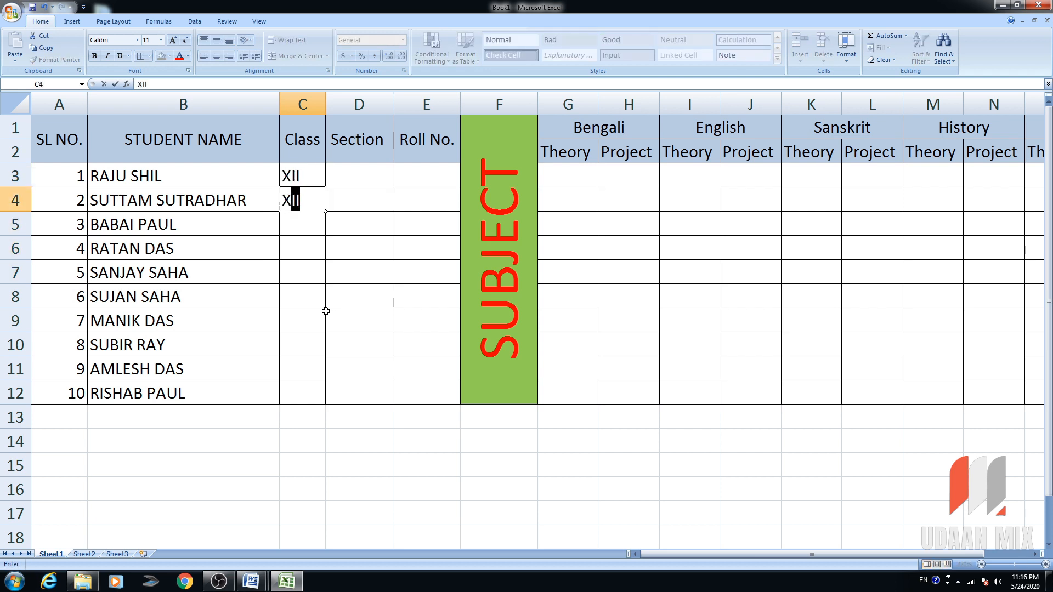
key("Escape")
key("Left")
key("shift+Up")
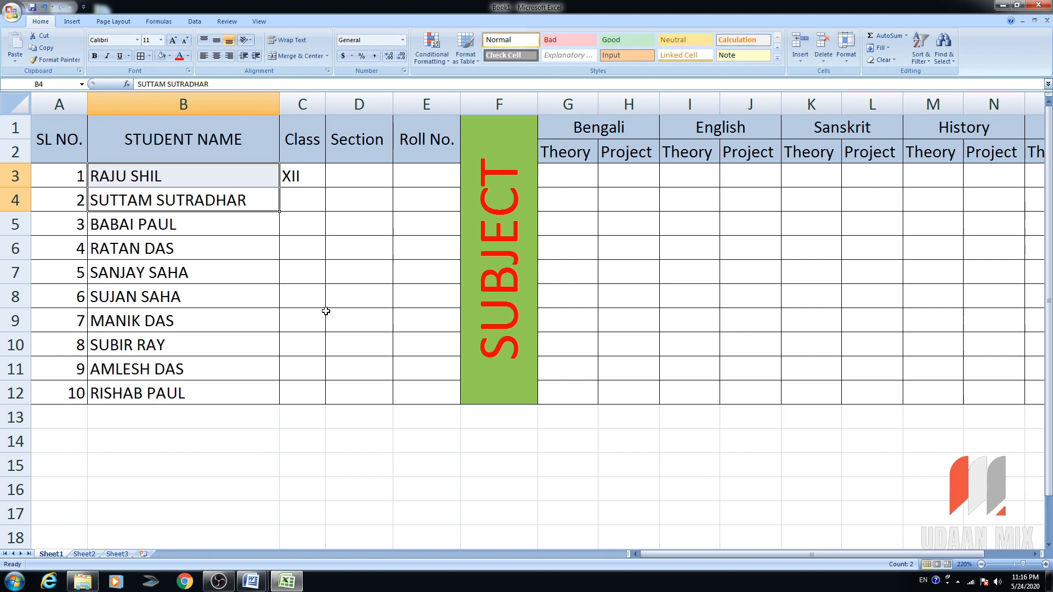
left_click(302, 174)
left_click_drag(325, 188, 331, 406)
Enter section M for the first student in D3.
left_click(376, 176)
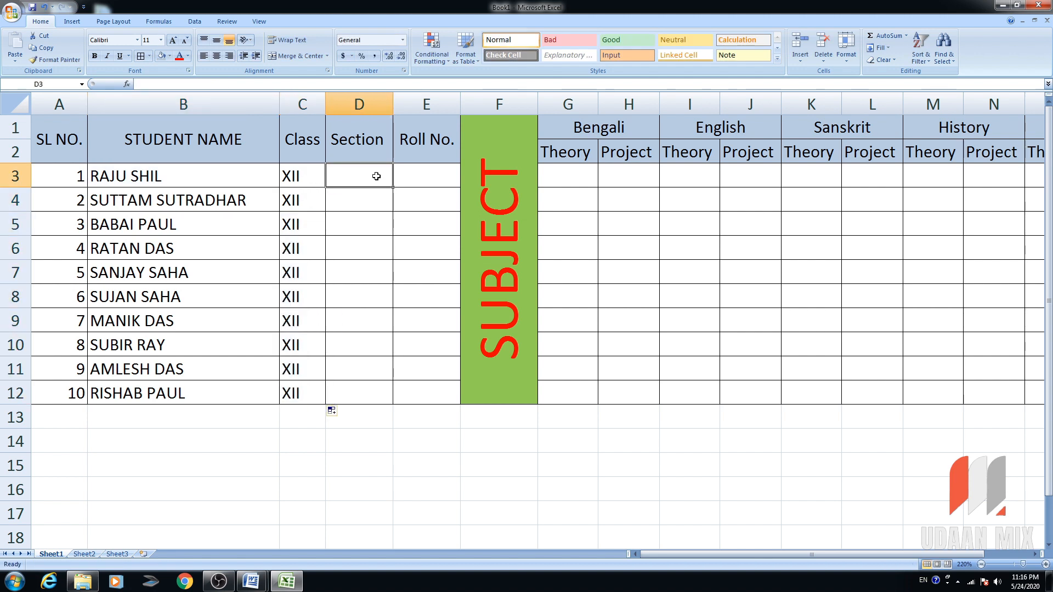
type("A")
key("BackSpace")
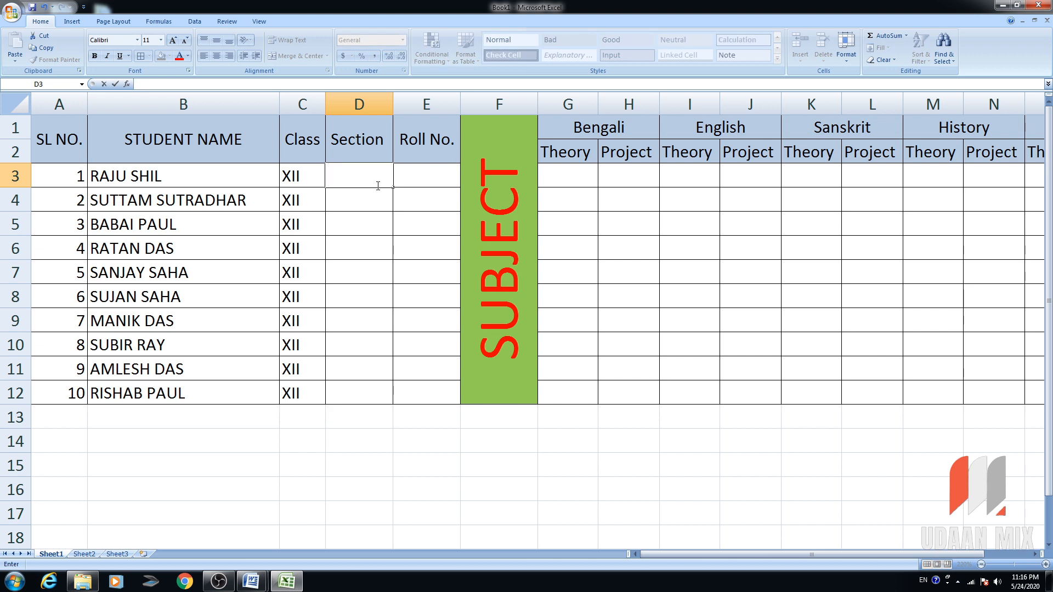
type("M")
key("Tab")
left_click(364, 181)
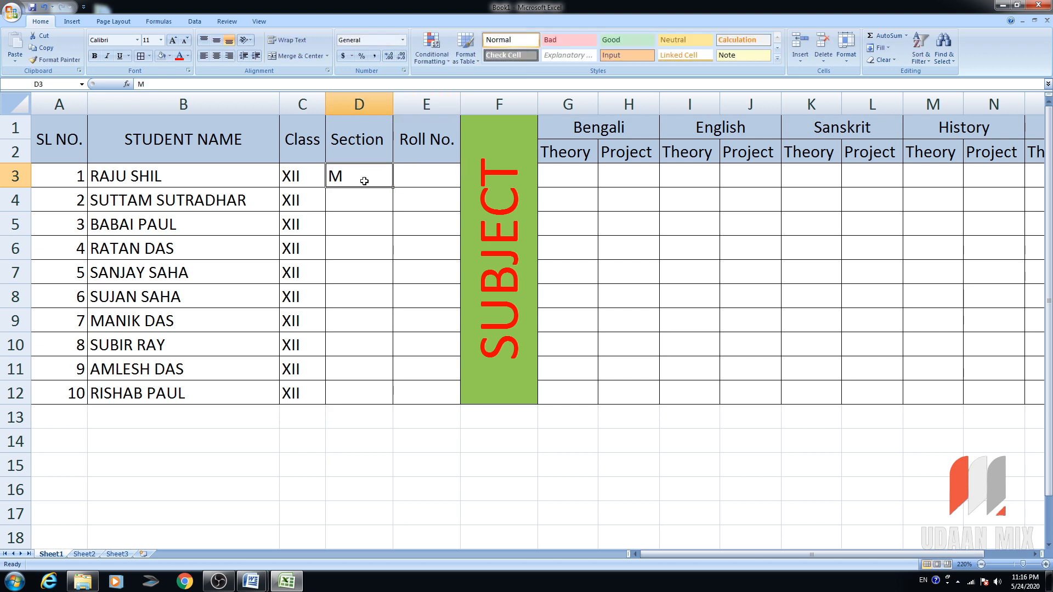
Enter roll numbers starting 1, 2, 3 in column E and extend the series to row 12.
left_click(414, 178)
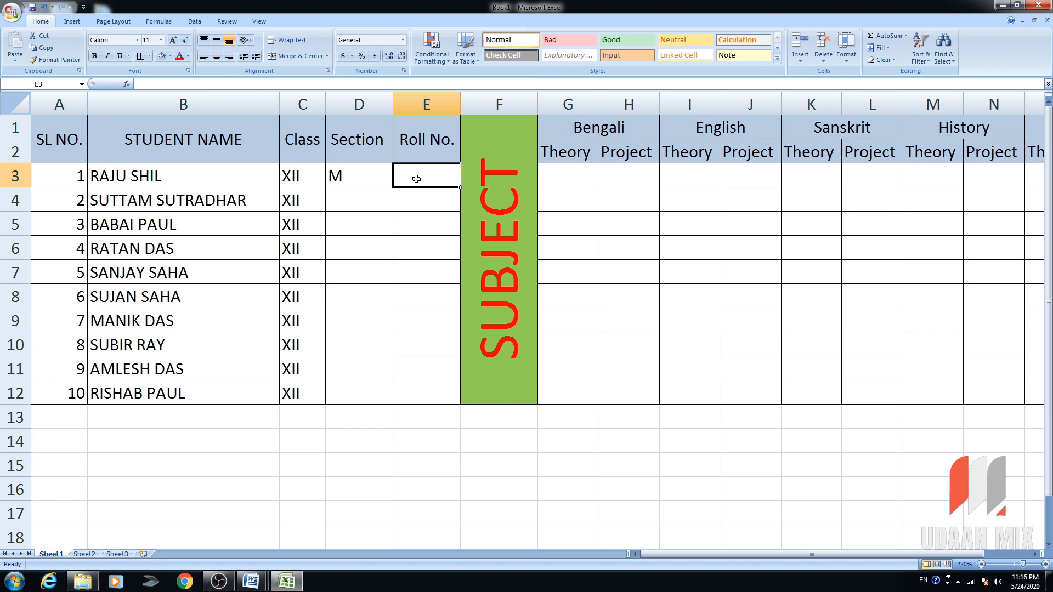
type("1")
key("Return")
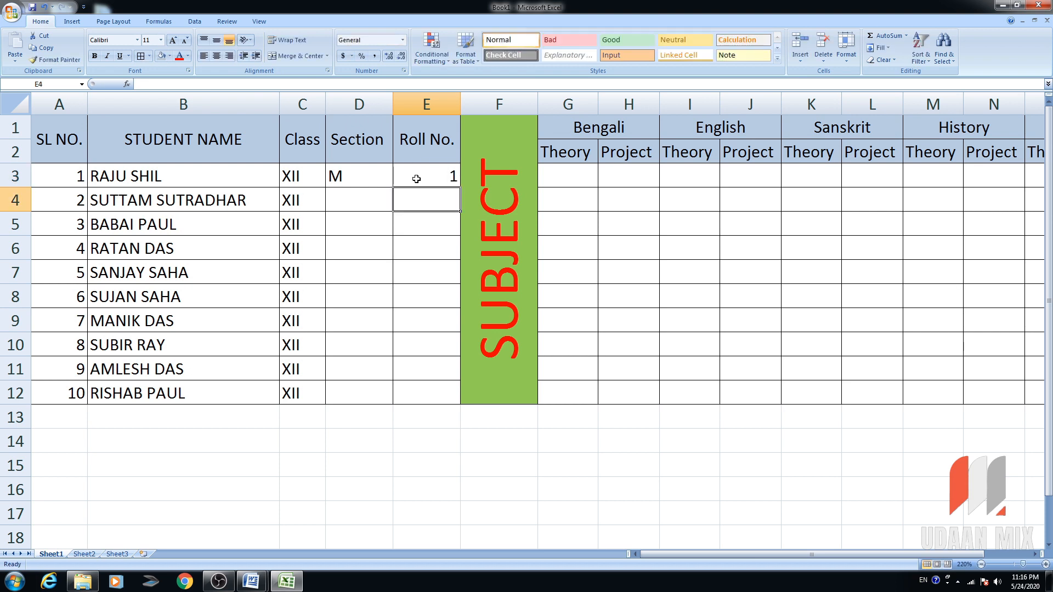
type("2")
key("Return")
type("3")
key("Return")
key("Up")
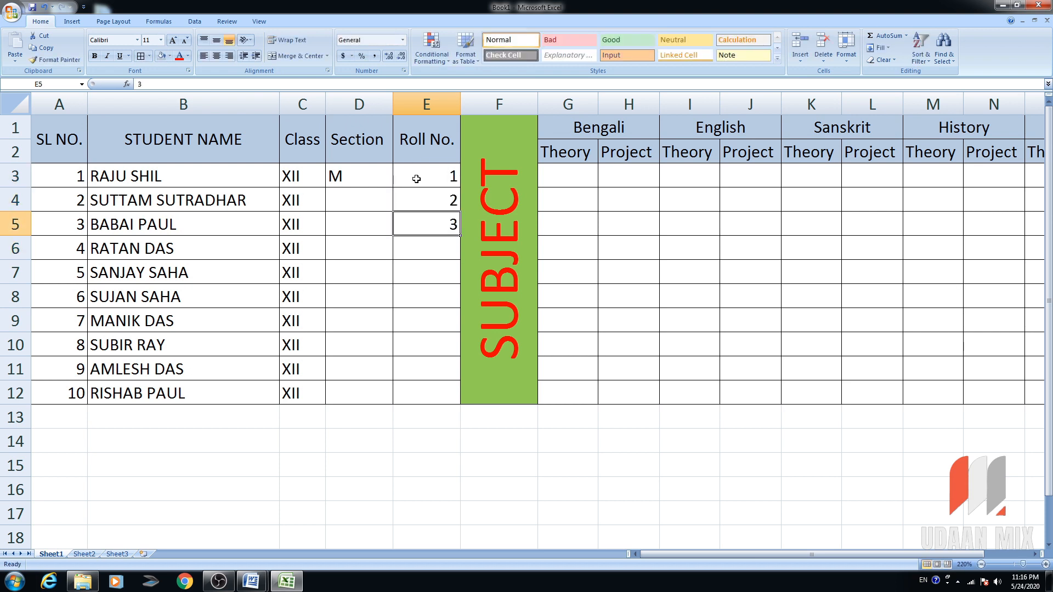
left_click(416, 179)
left_click_drag(418, 176, 463, 407)
Copy section M down to row 12 and centre the Class, Section and Roll No. entries.
left_click(338, 176)
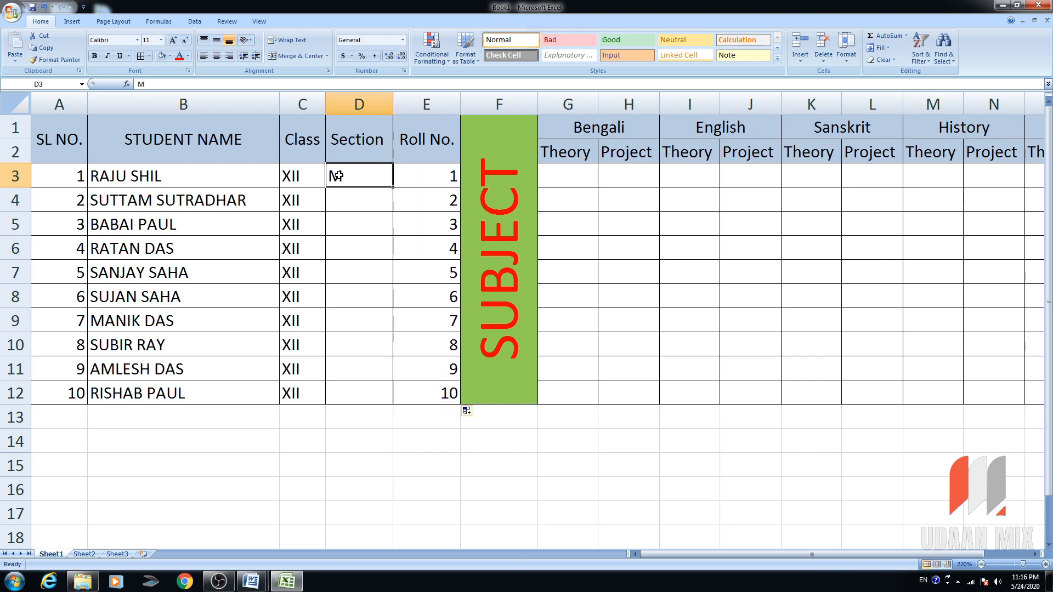
left_click_drag(393, 187, 387, 401)
left_click_drag(289, 183, 396, 407)
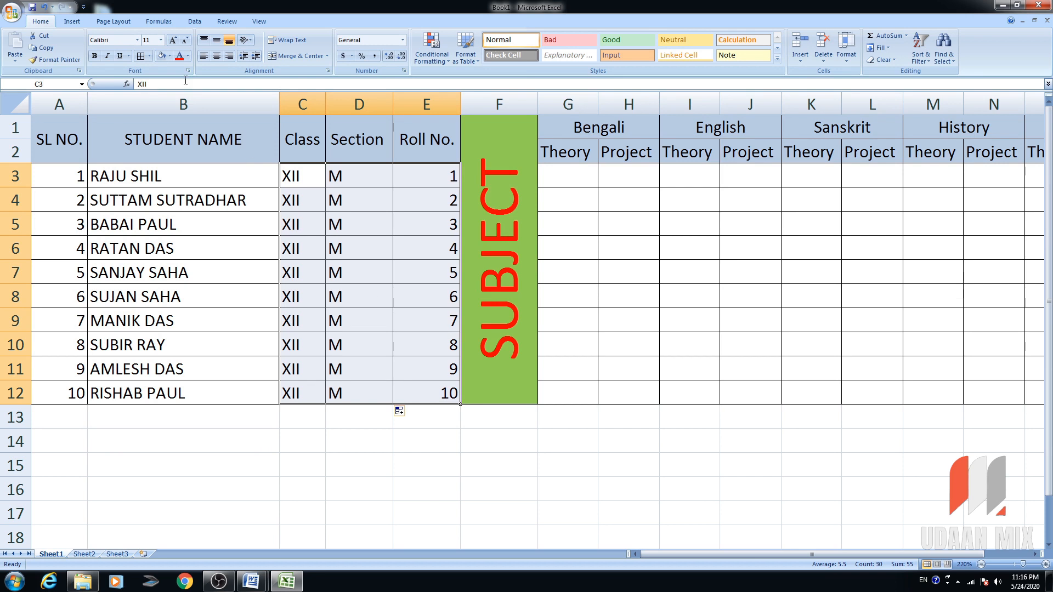
left_click(217, 55)
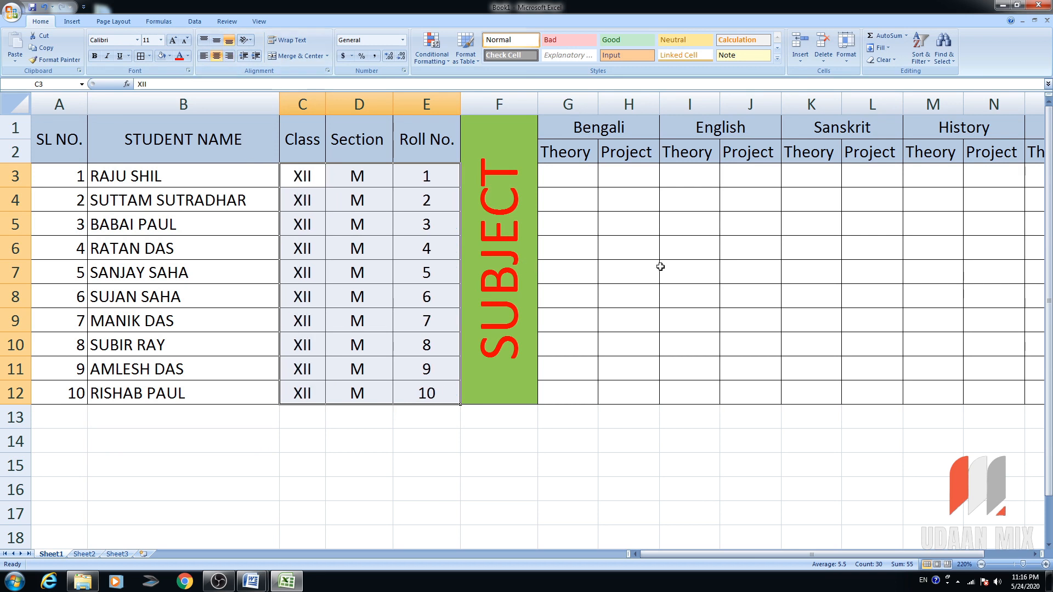
left_click(584, 179)
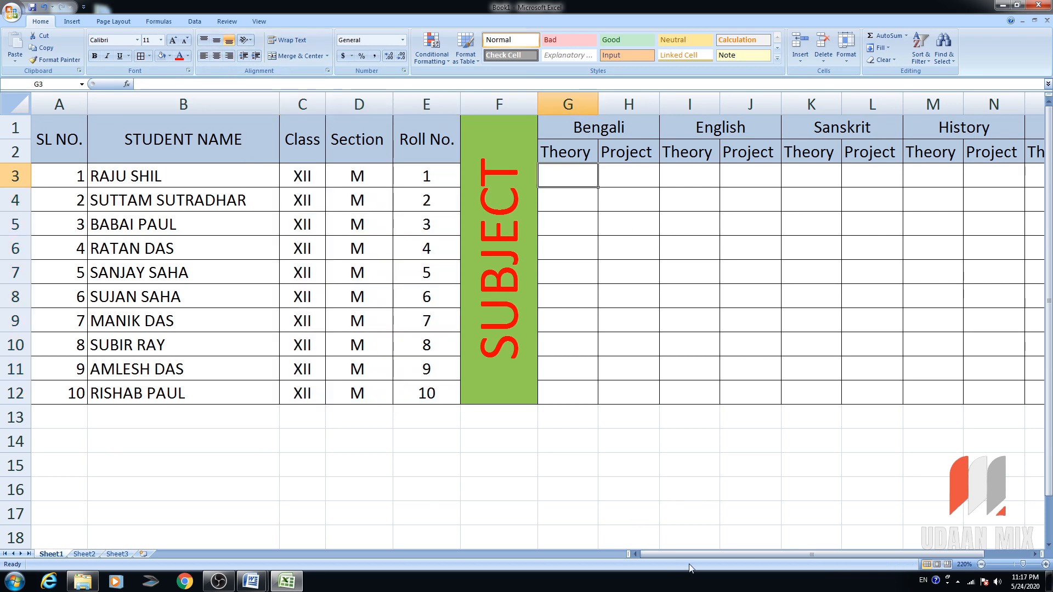
Change the Bengali Theory sub-heading in G2 to Theory (80).
left_click_drag(690, 555, 725, 555)
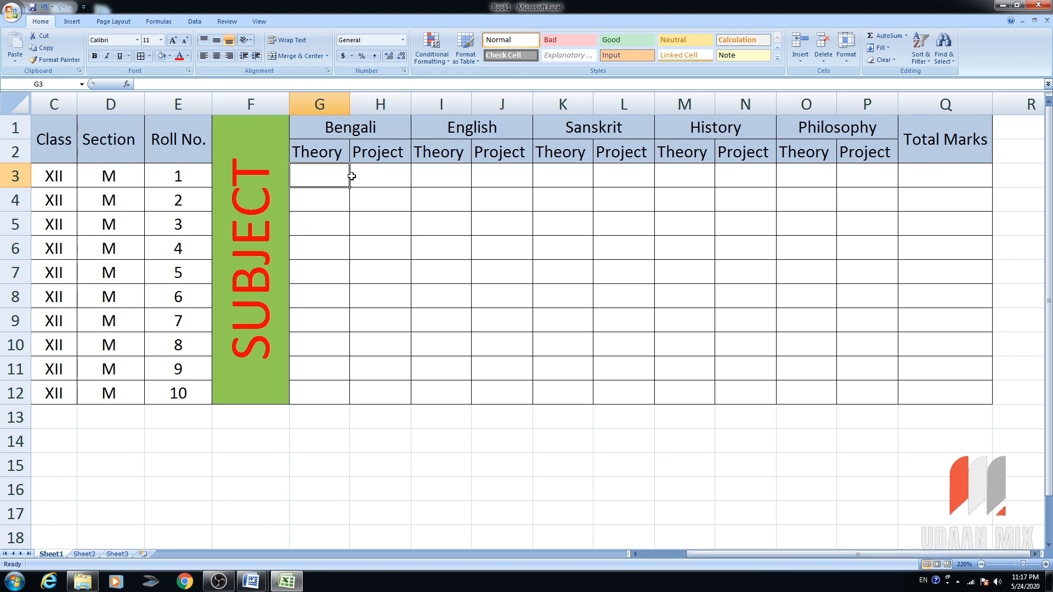
left_click(324, 145)
double_click(336, 154)
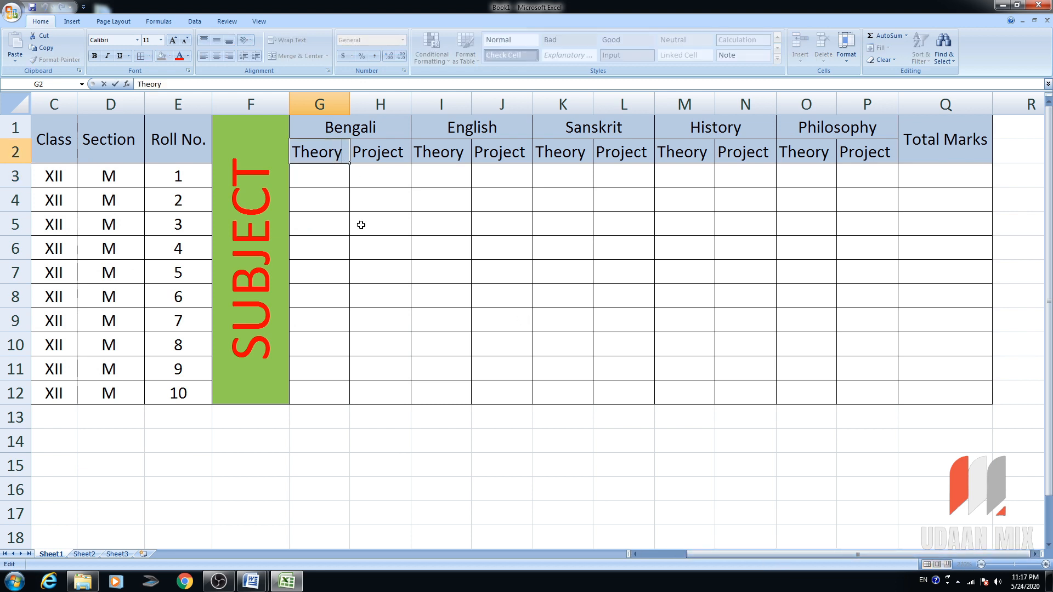
type("(80)")
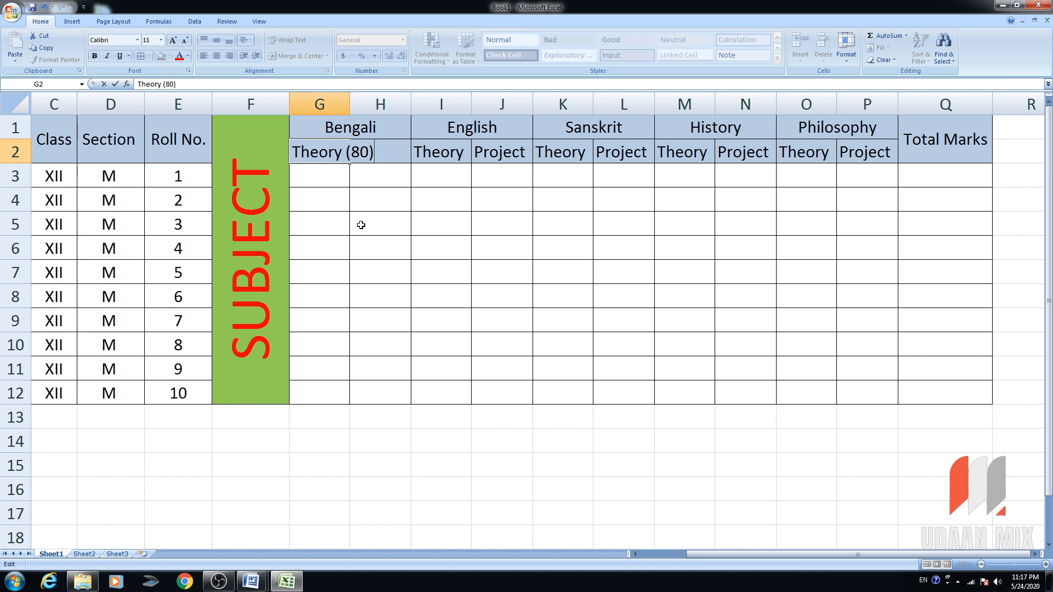
key("Tab")
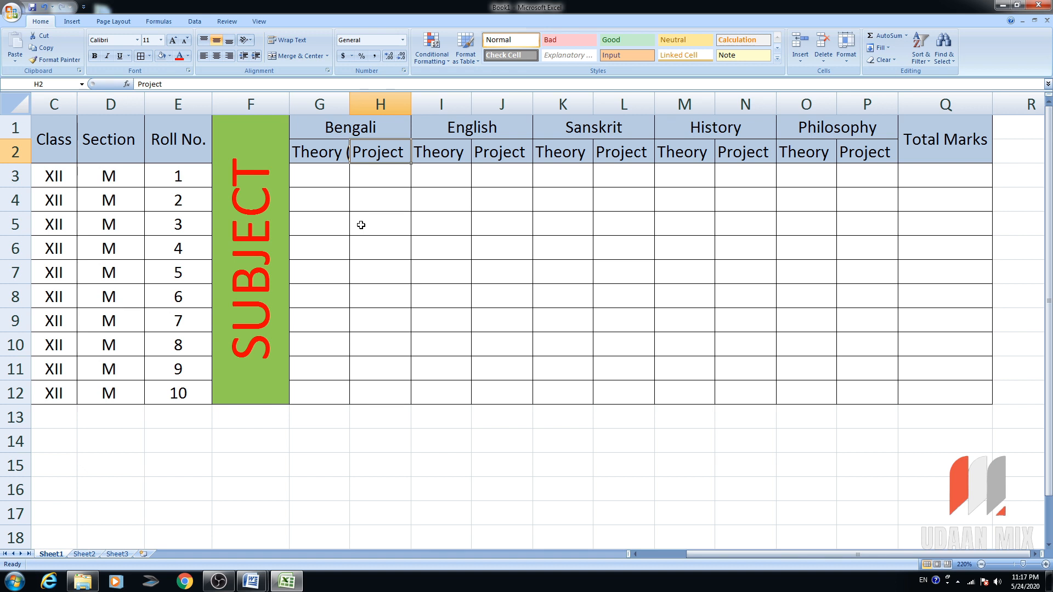
Make H2 read Project(20), reuse both sub-headings for other subjects, and widen columns G to P.
key("F2")
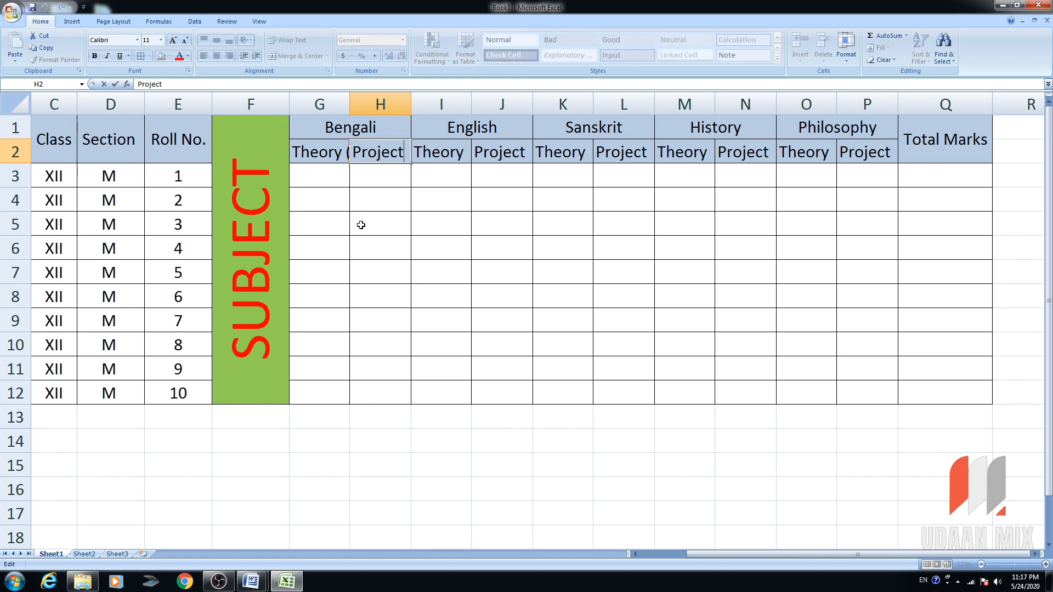
type("(20")
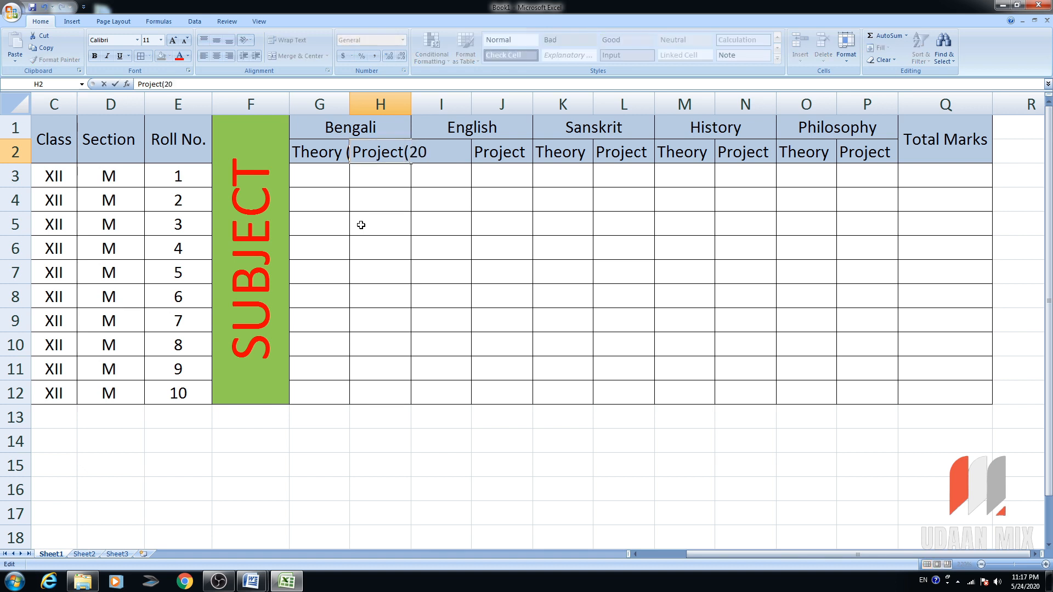
type(")")
left_click_drag(326, 154, 891, 169)
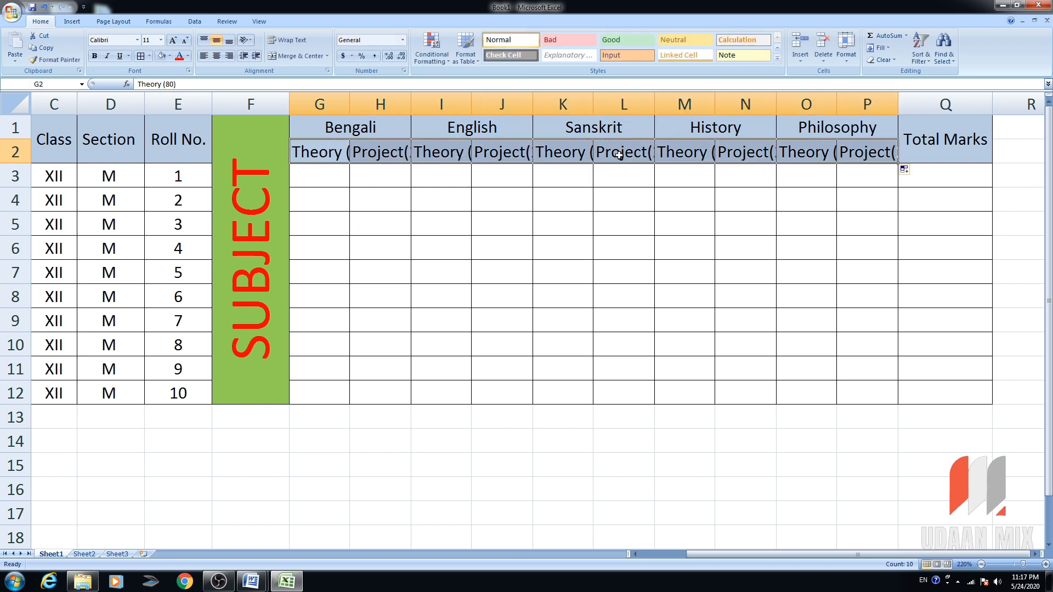
left_click_drag(355, 108, 868, 104)
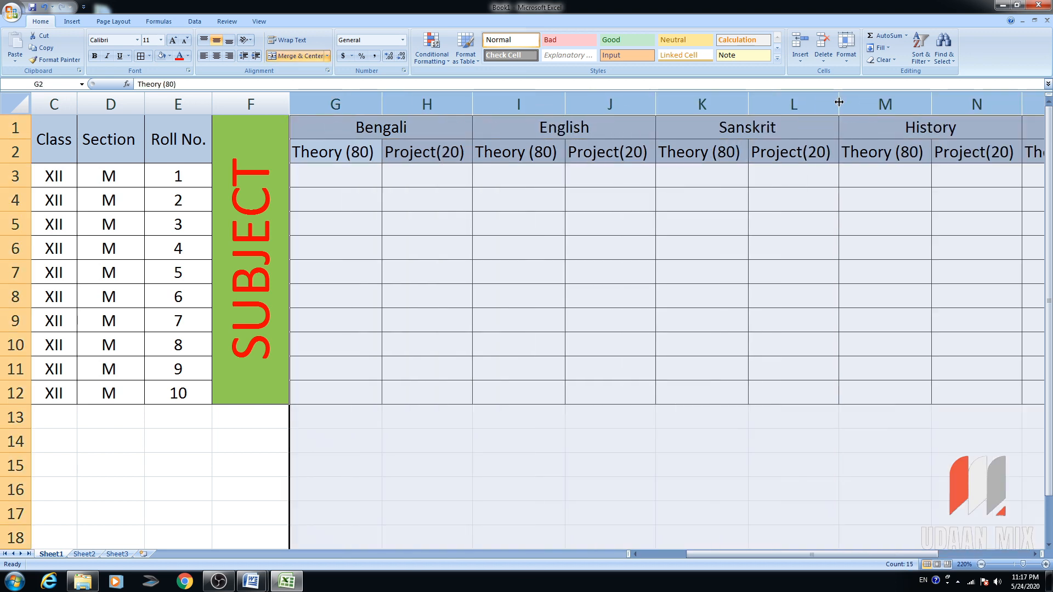
Enter Bengali marks 75 (Theory) and 18 (Project) for Roll No. 1.
left_click(729, 545)
left_click_drag(731, 557, 776, 558)
left_click(219, 174)
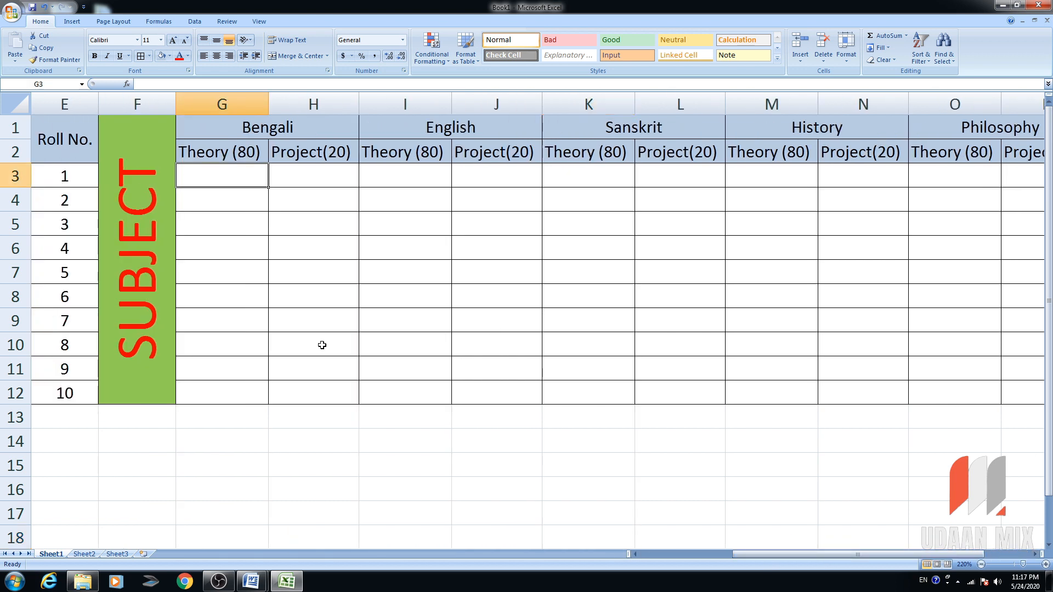
type("75")
key("Tab")
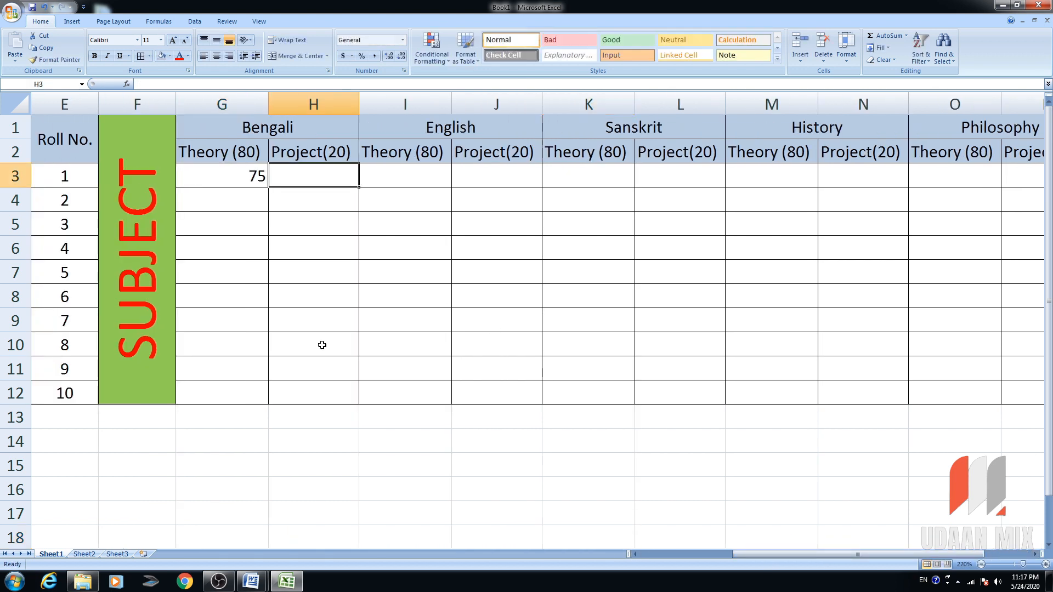
type("18")
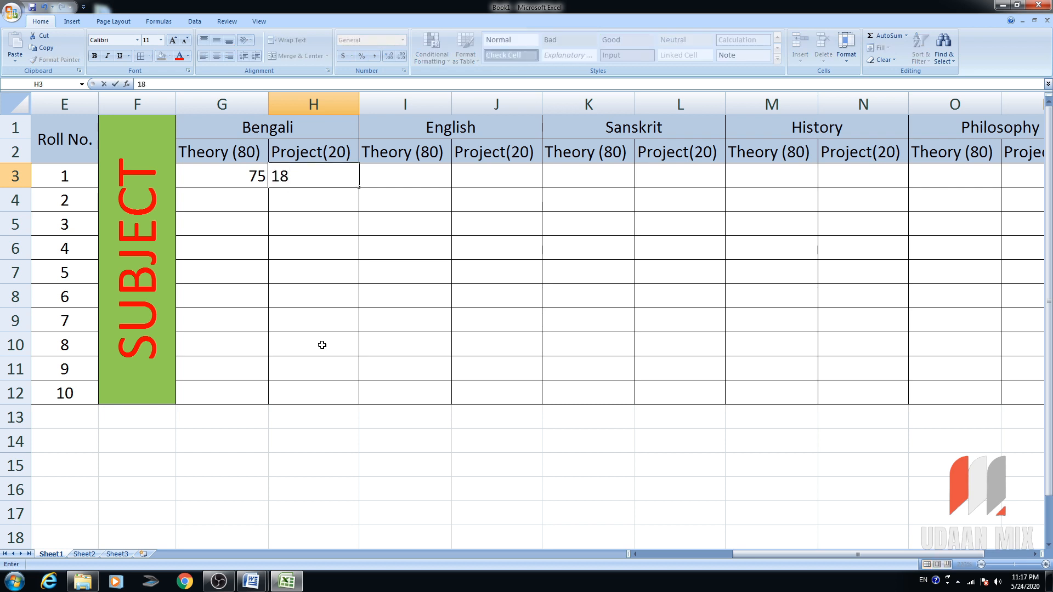
key("Return")
key("Up")
key("Right")
key("Right")
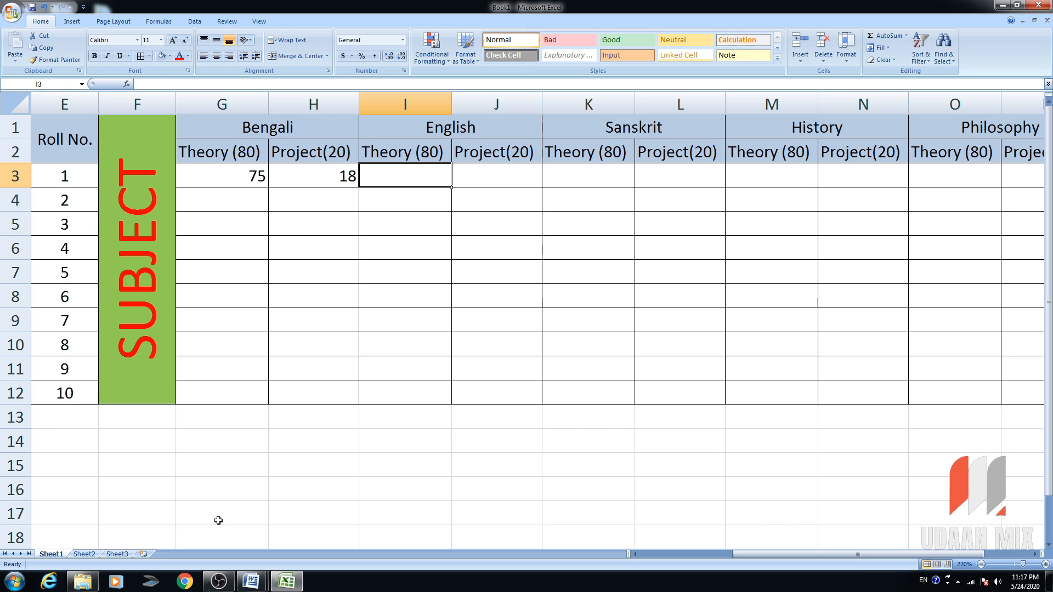
Review the Bengali row's Full marks, Theory, Project and Total cells in the Word MARKSHEET NEW template.
left_click(312, 540)
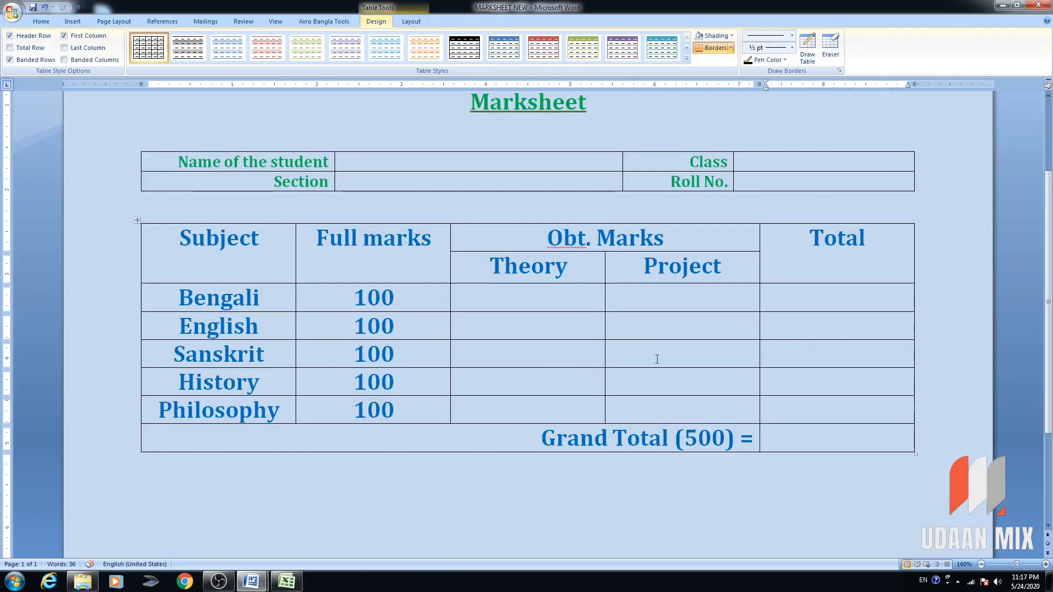
left_click(357, 298)
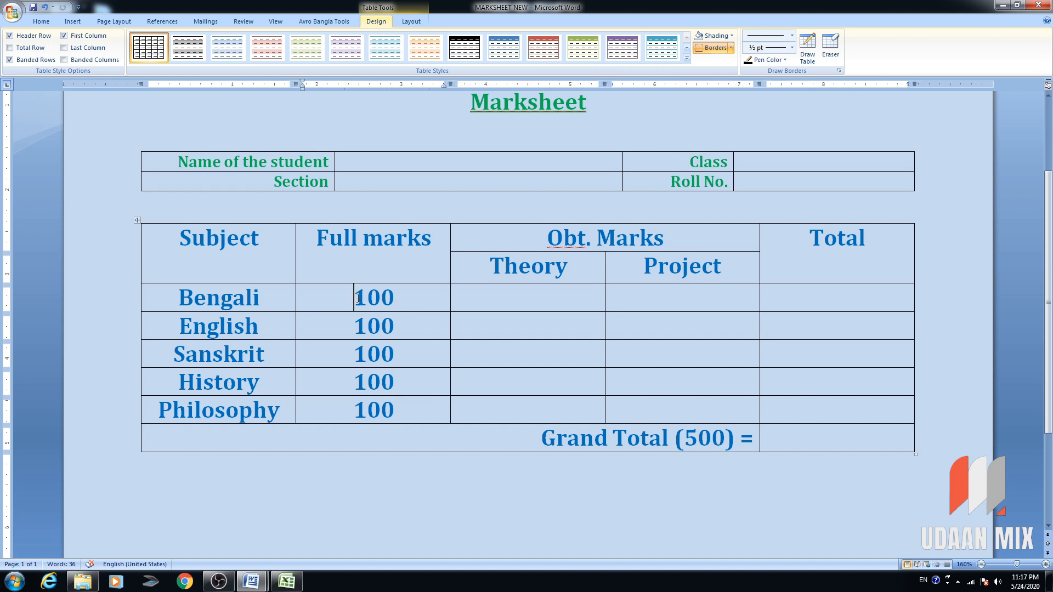
left_click(515, 292)
left_click(675, 305)
left_click(864, 305)
left_click(287, 581)
Insert a column after Bengali, merge I1:I2 and title it SUB TOTAL.
left_click(329, 124)
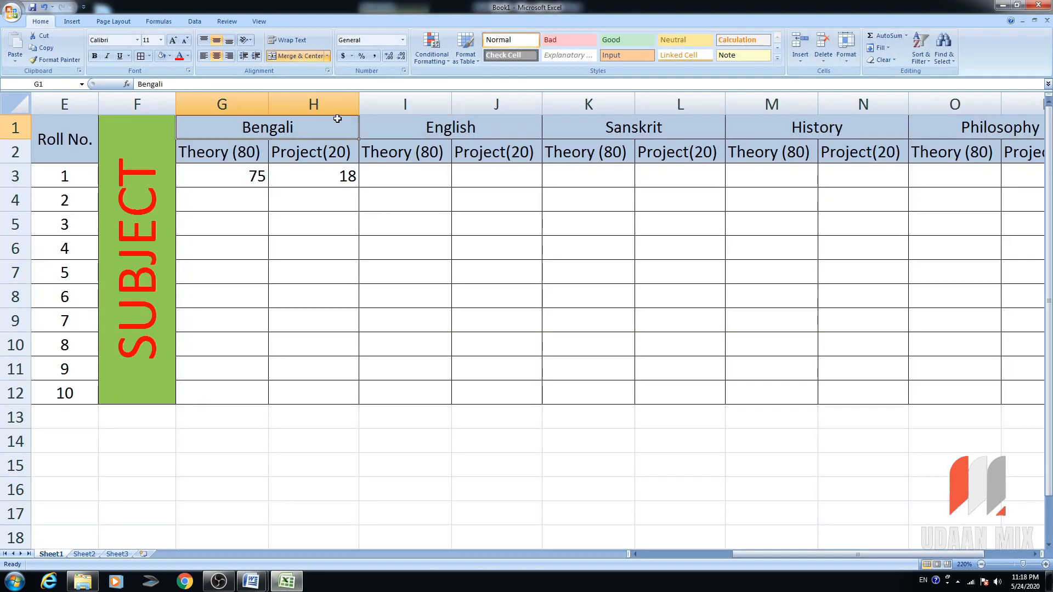
left_click(383, 105)
right_click(383, 107)
left_click(458, 168)
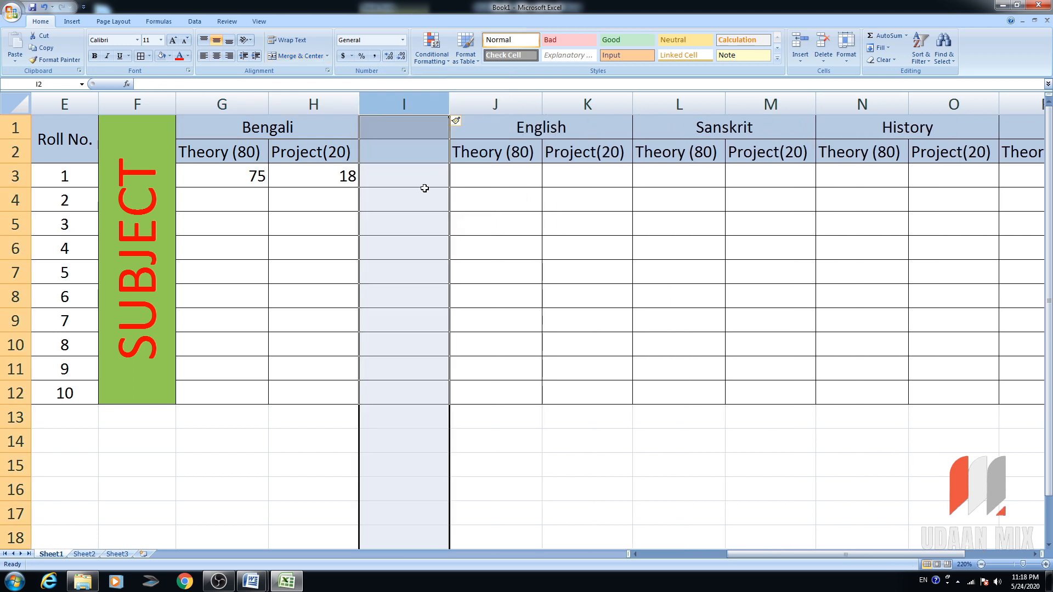
left_click(410, 158)
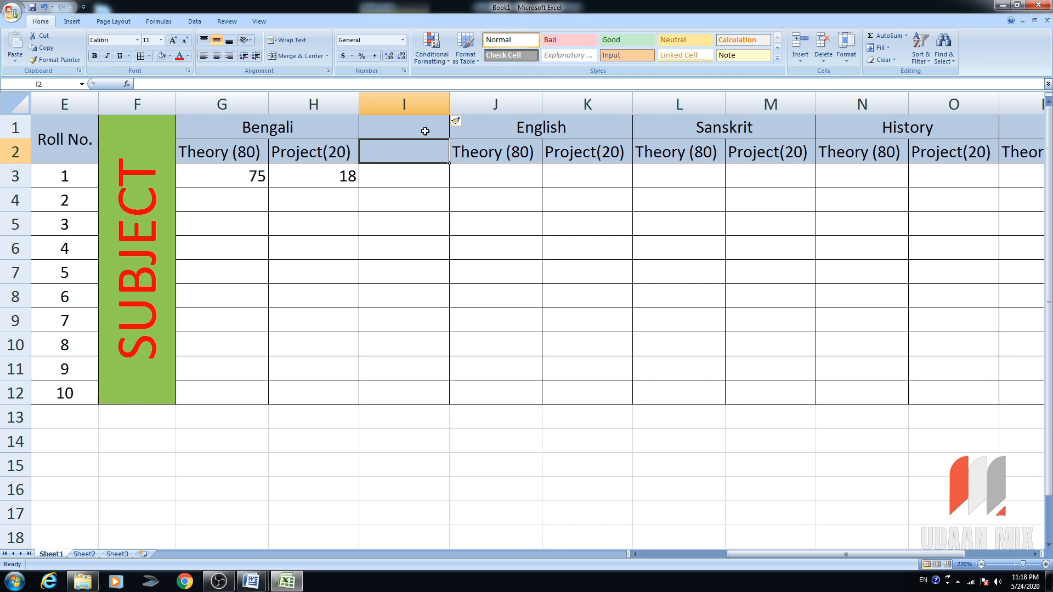
left_click_drag(419, 129, 397, 164)
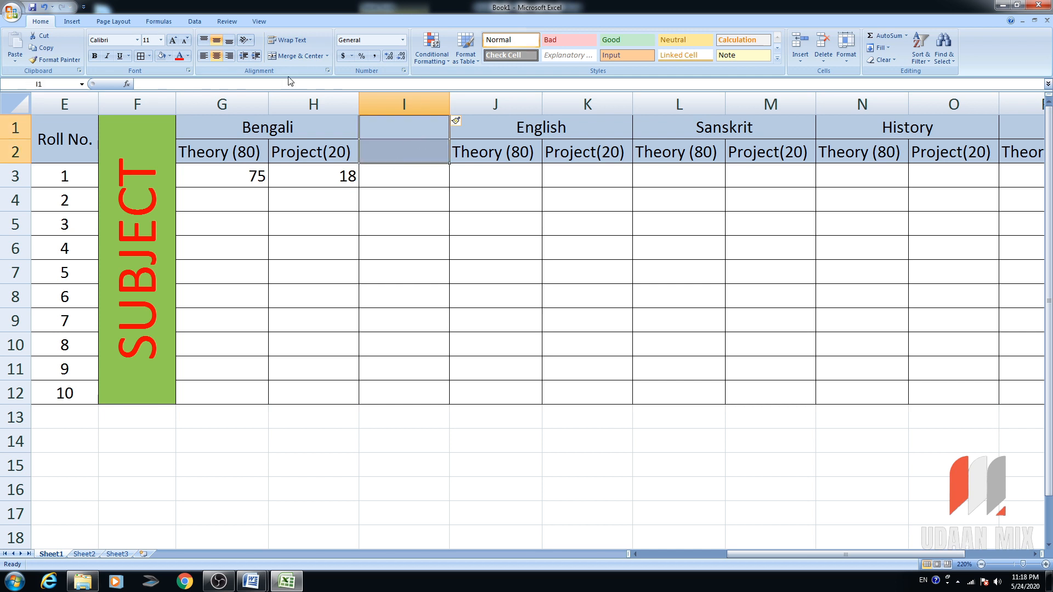
left_click(301, 58)
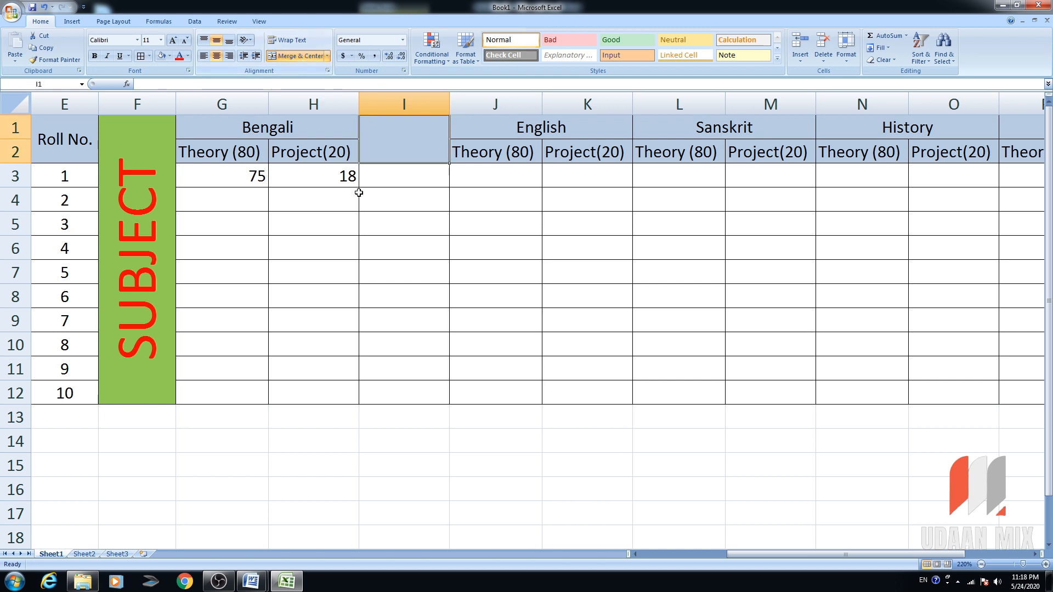
type("SY")
key("BackSpace")
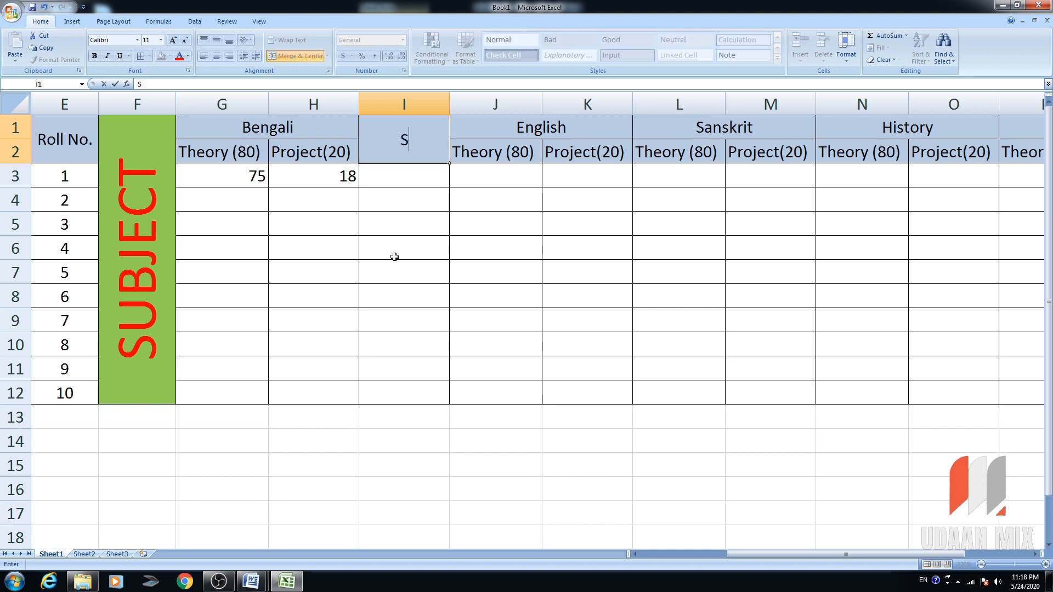
type("UB TOTAL")
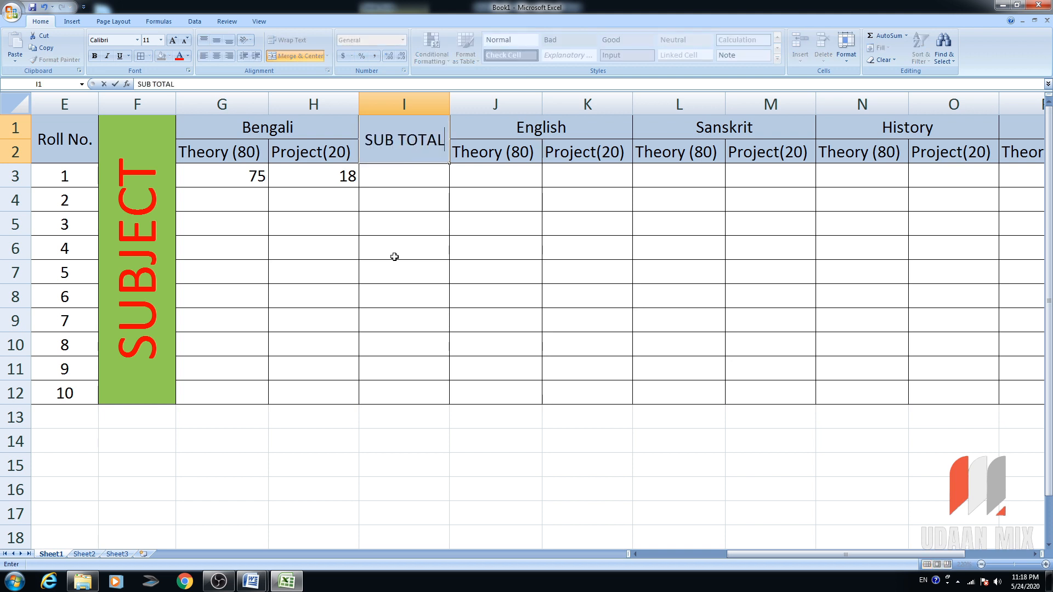
key("Tab")
key("Tab")
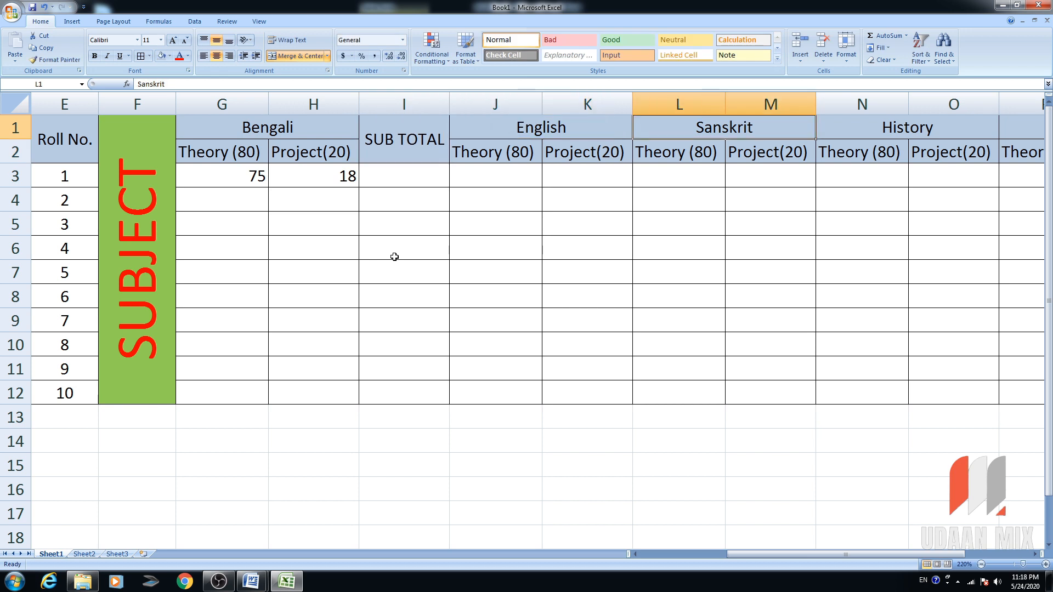
Insert SUB TOTAL columns after English (L1) and Sanskrit (O1), copying the heading in.
left_click(671, 102)
right_click(670, 107)
left_click(729, 164)
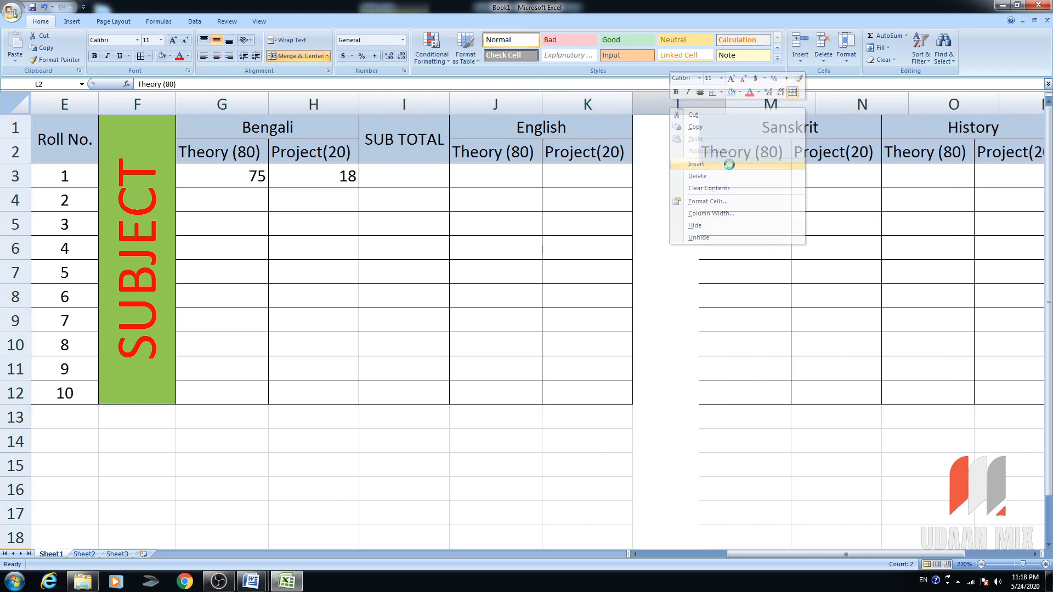
left_click(423, 137)
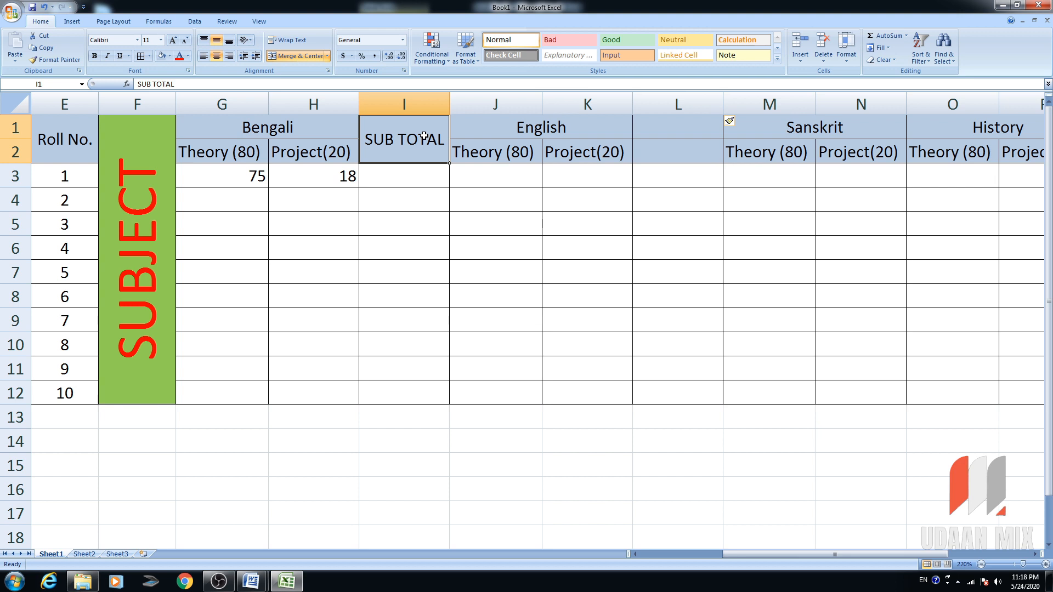
key("ctrl+c")
left_click(689, 130)
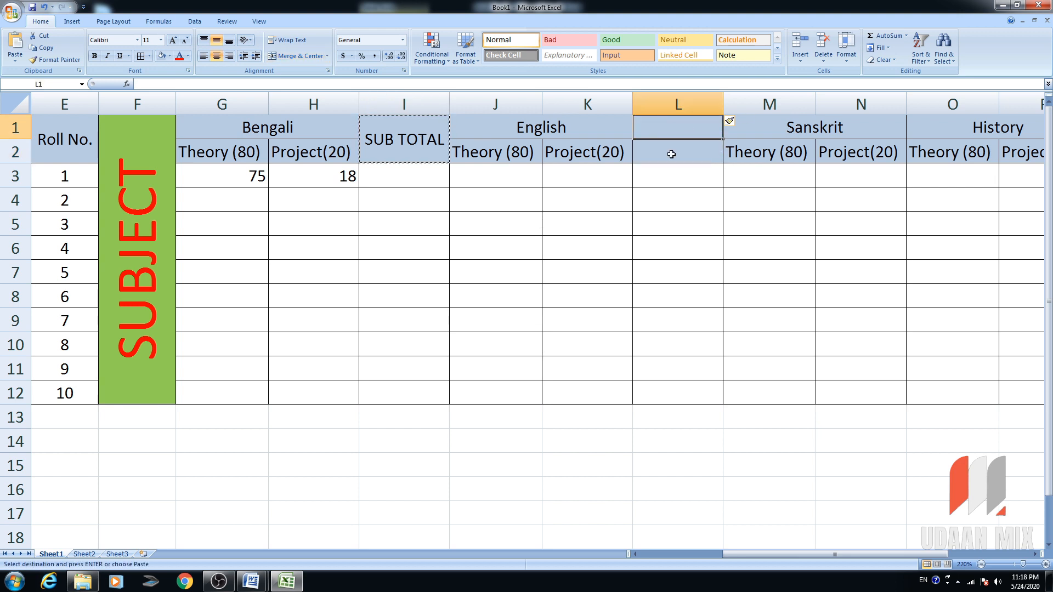
key("ctrl+v")
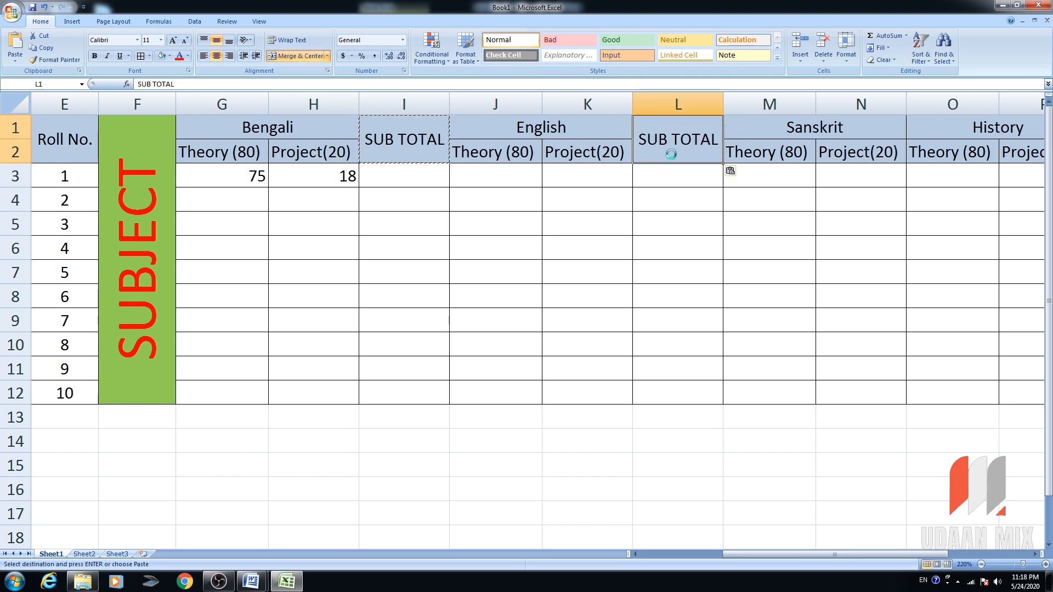
left_click(881, 104)
right_click(914, 104)
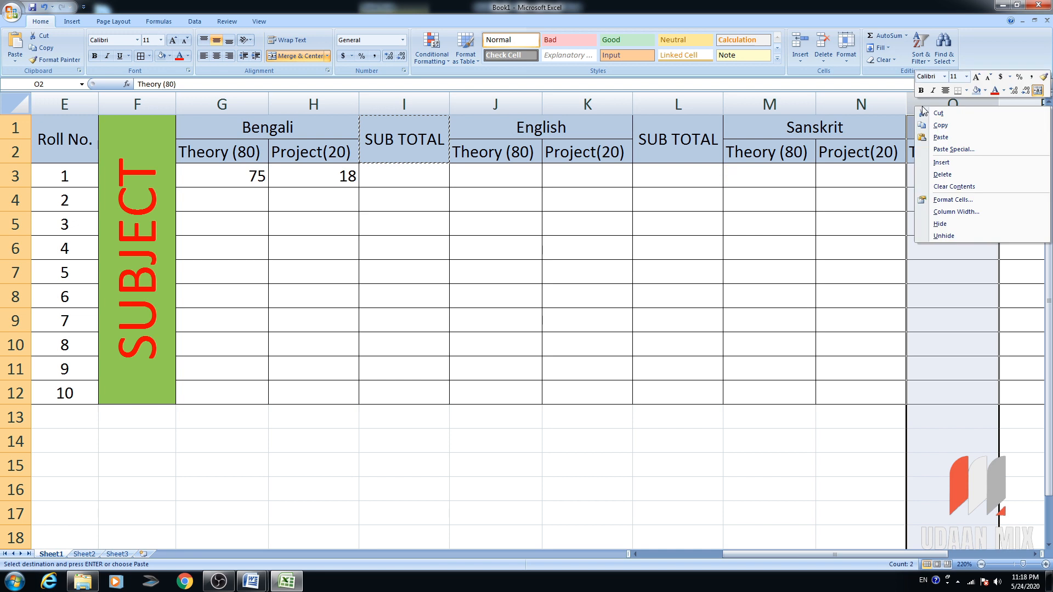
left_click(967, 165)
left_click(680, 143)
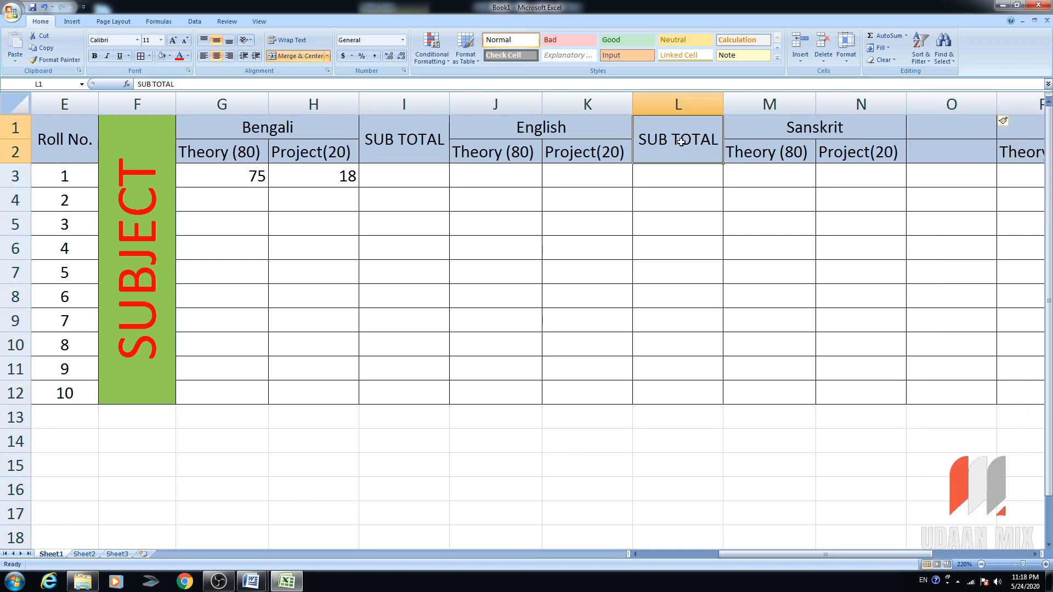
key("ctrl+c")
left_click(952, 139)
key("ctrl+v")
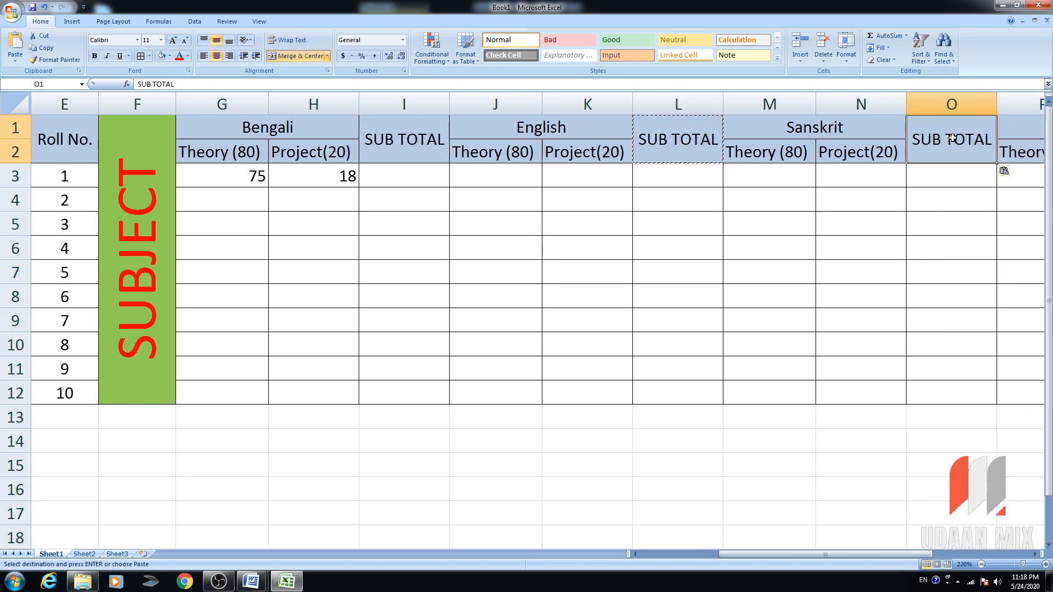
left_click_drag(760, 550, 930, 551)
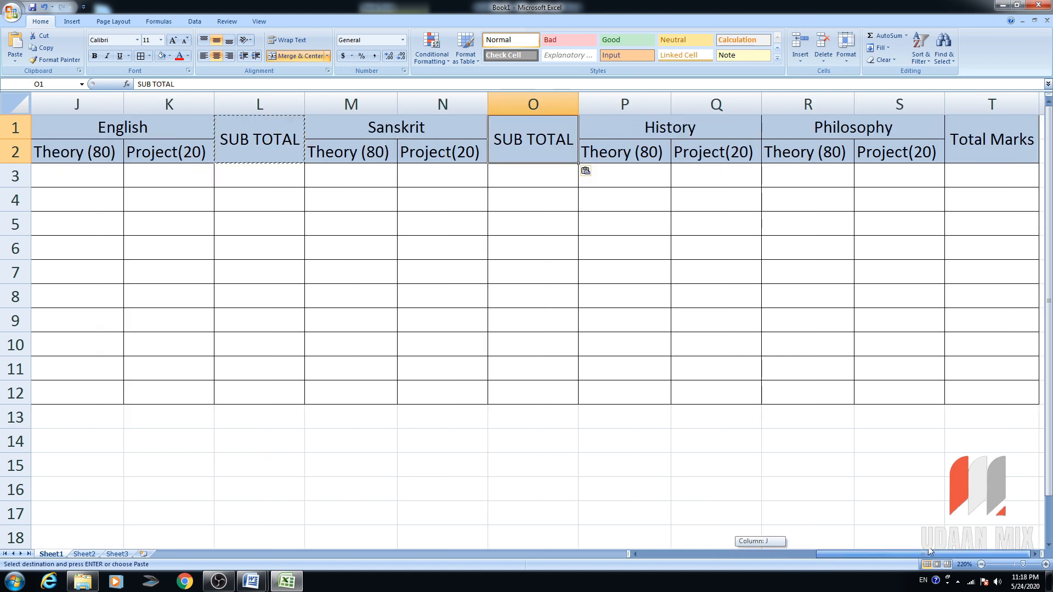
Insert SUB TOTAL columns after History (R1) and Philosophy (U1), before Total Marks.
right_click(822, 104)
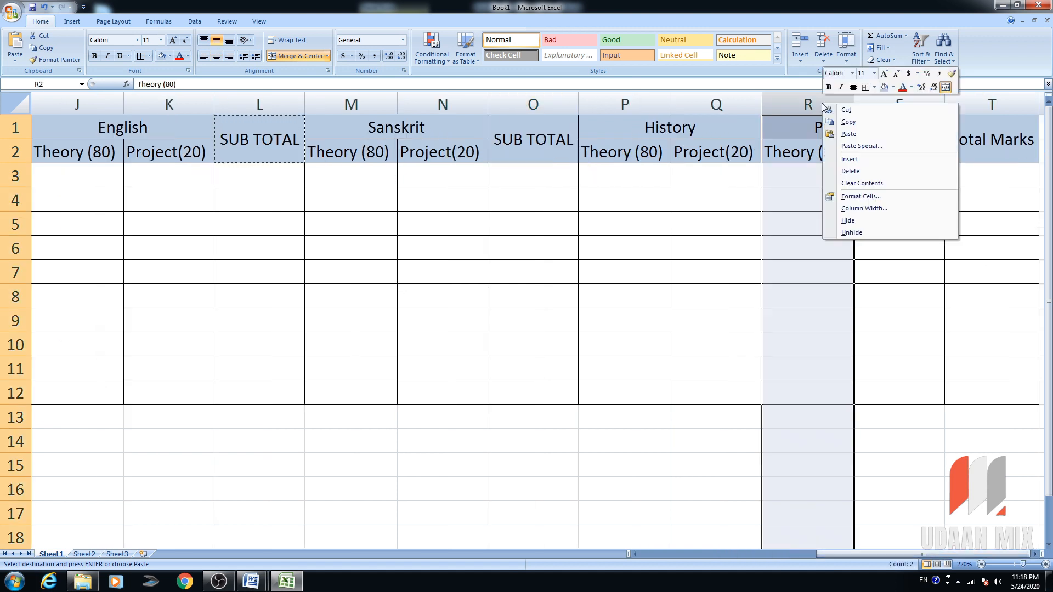
left_click(849, 159)
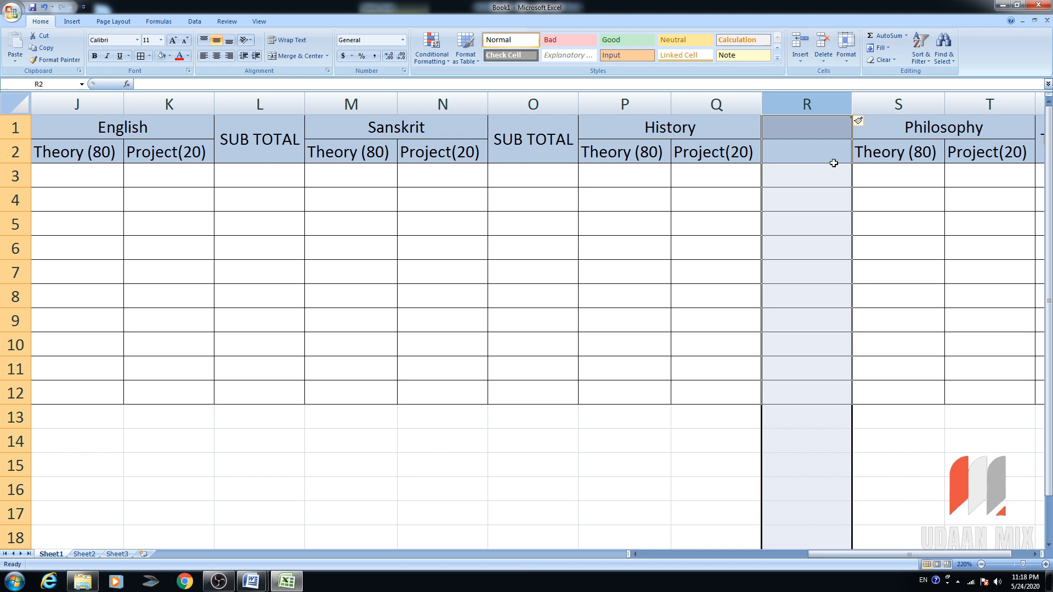
left_click(805, 133)
left_click(535, 135)
key("ctrl+c")
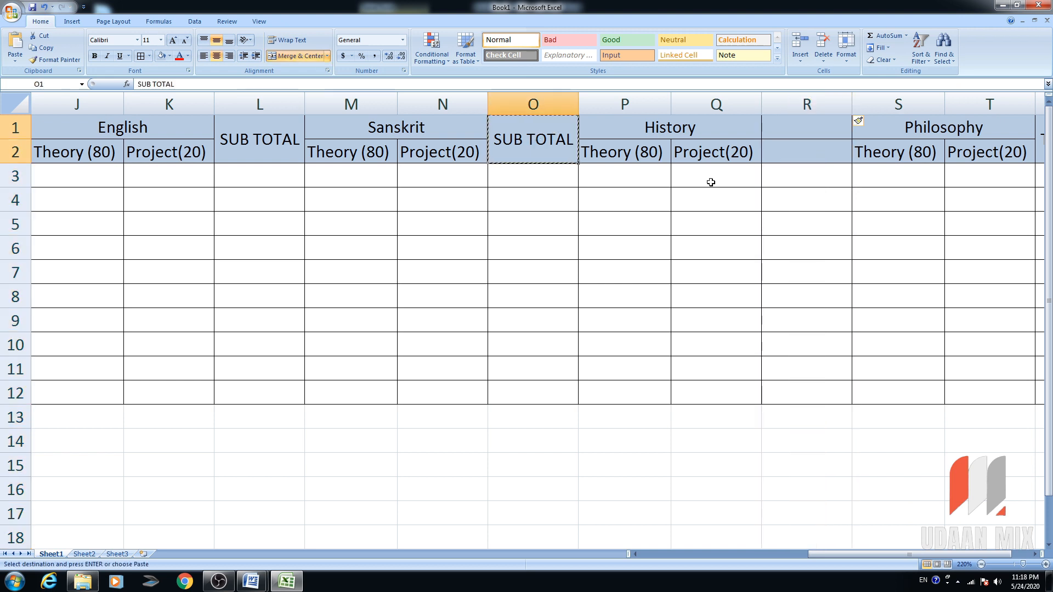
left_click(770, 140)
key("ctrl+v")
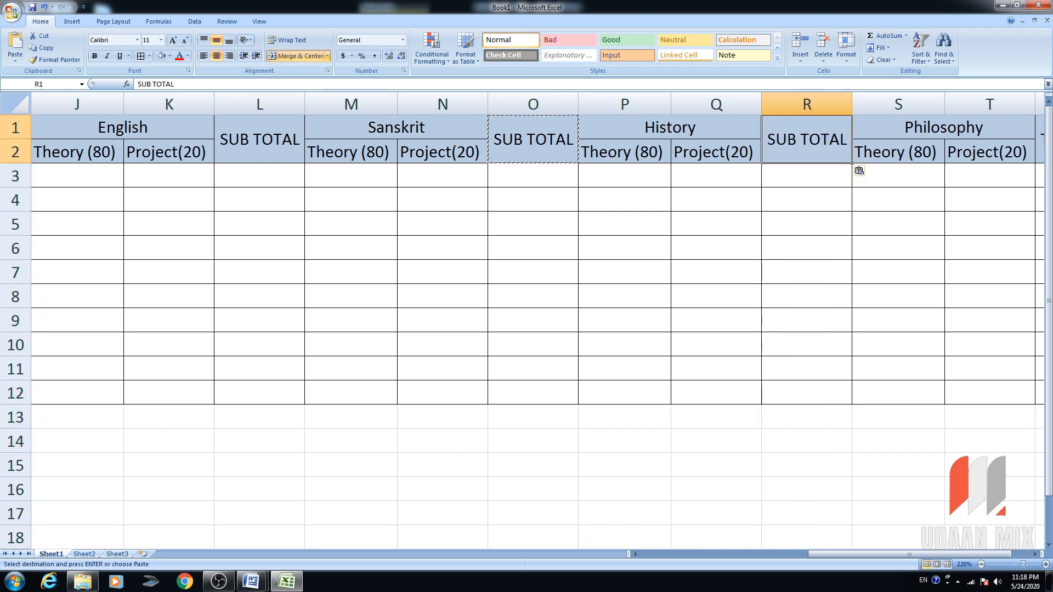
left_click_drag(830, 555, 848, 555)
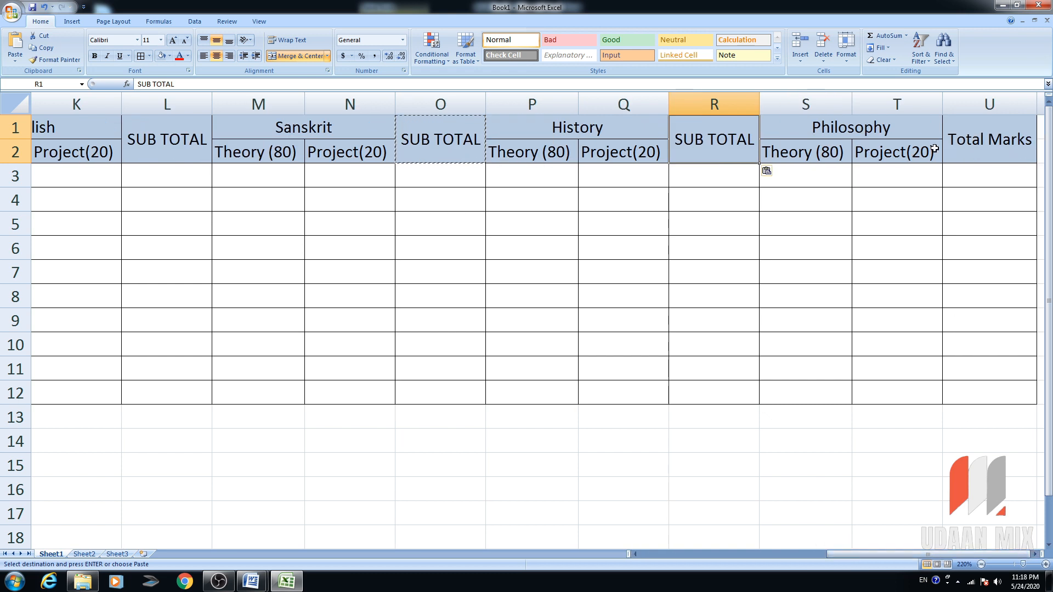
left_click(928, 127)
right_click(968, 102)
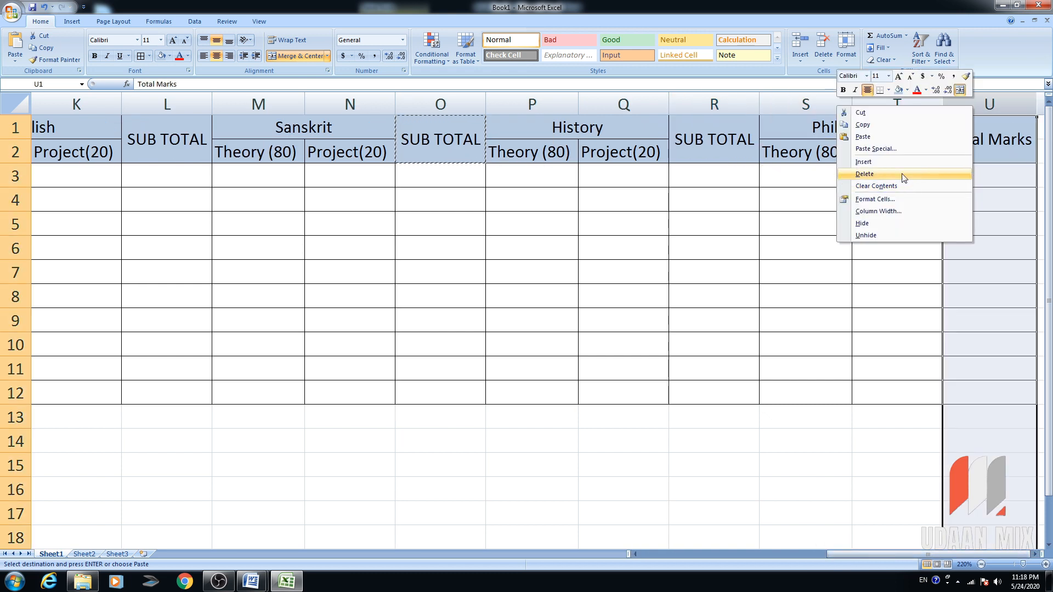
left_click(864, 174)
left_click(991, 127)
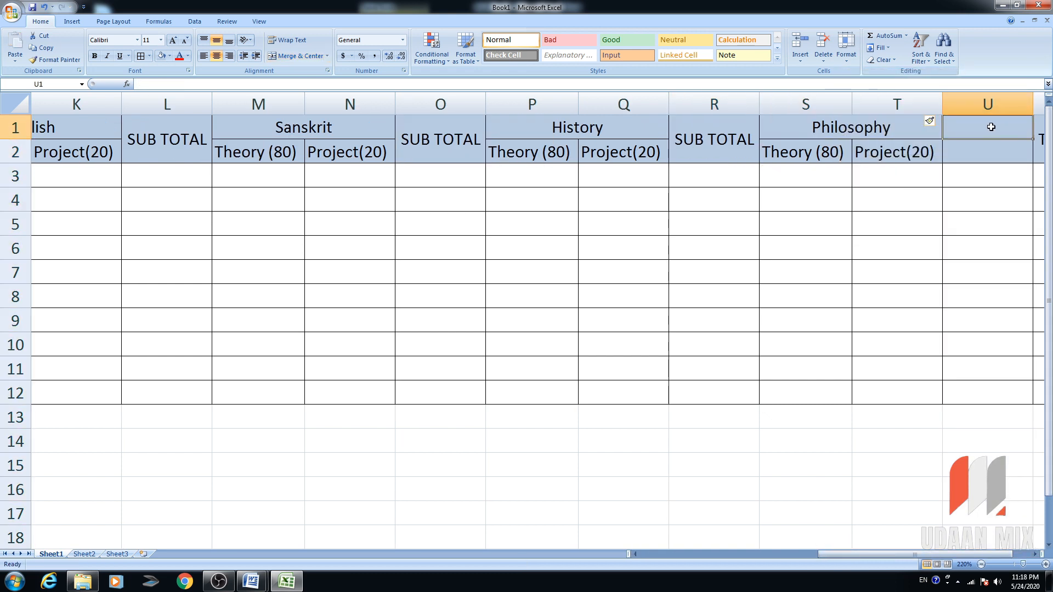
left_click(722, 160)
key("ctrl+c")
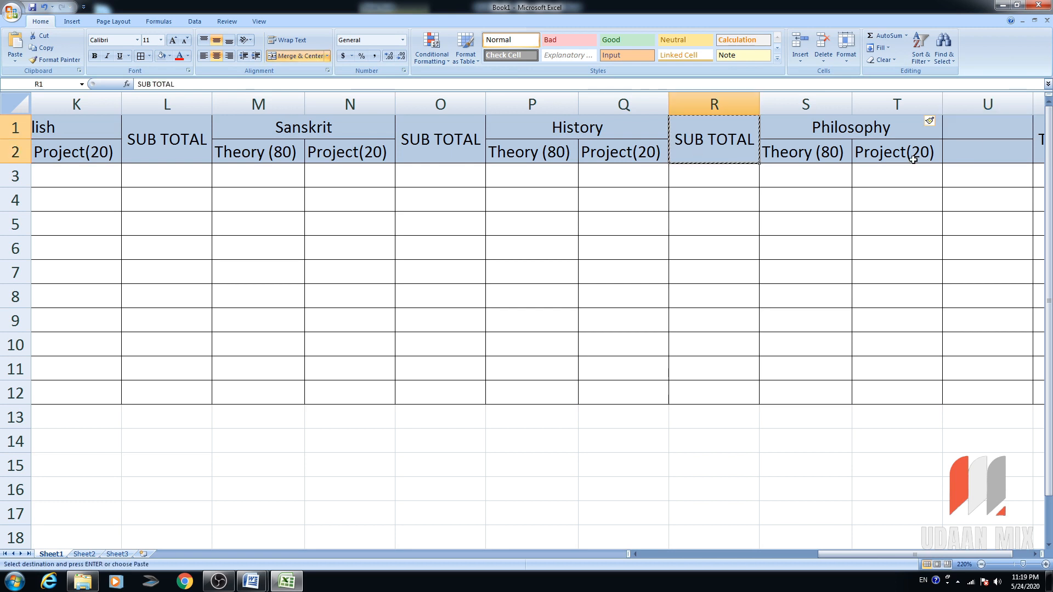
left_click(945, 129)
key("ctrl+v")
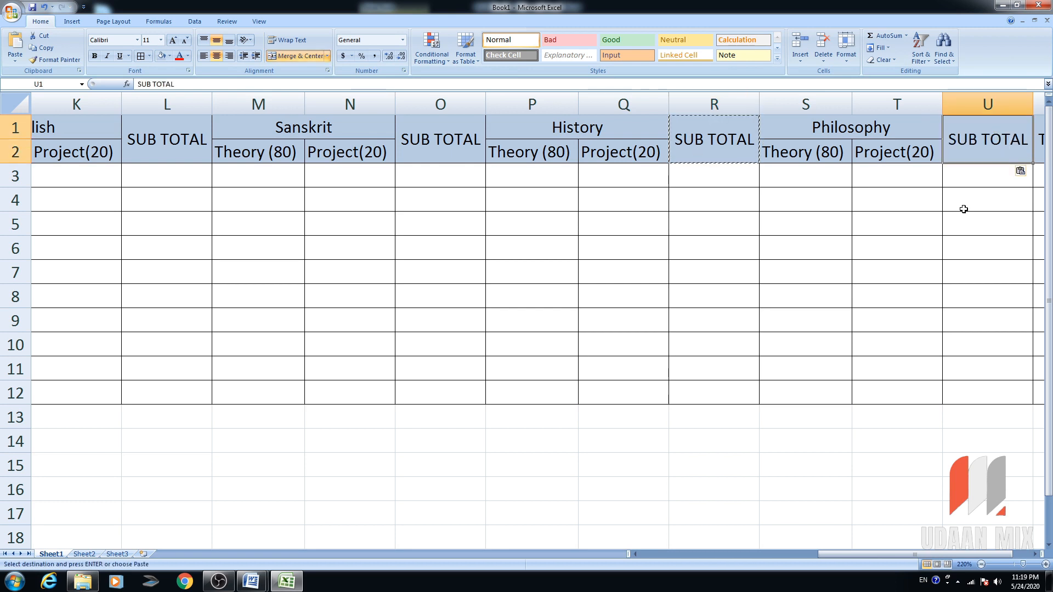
left_click_drag(912, 554, 756, 552)
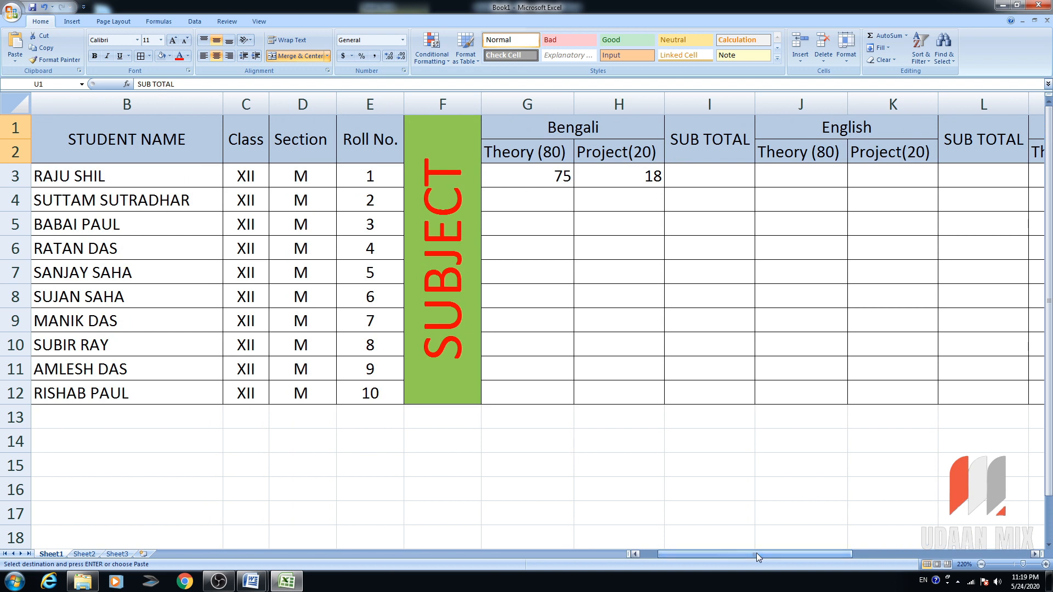
Enter the theory and project marks for all students, starting with 75 in J3.
left_click(811, 175)
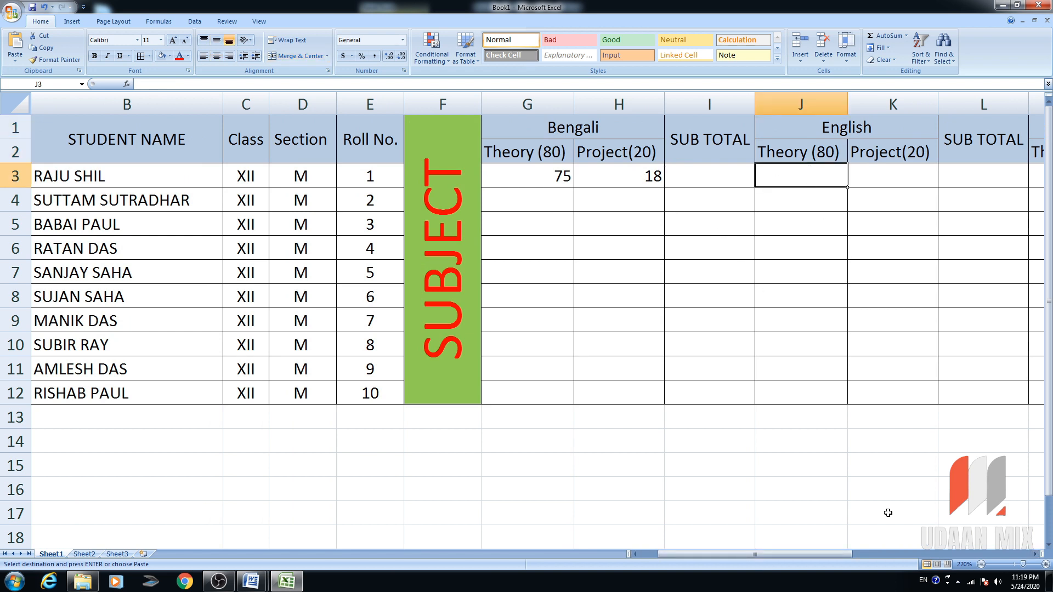
left_click_drag(828, 556, 848, 553)
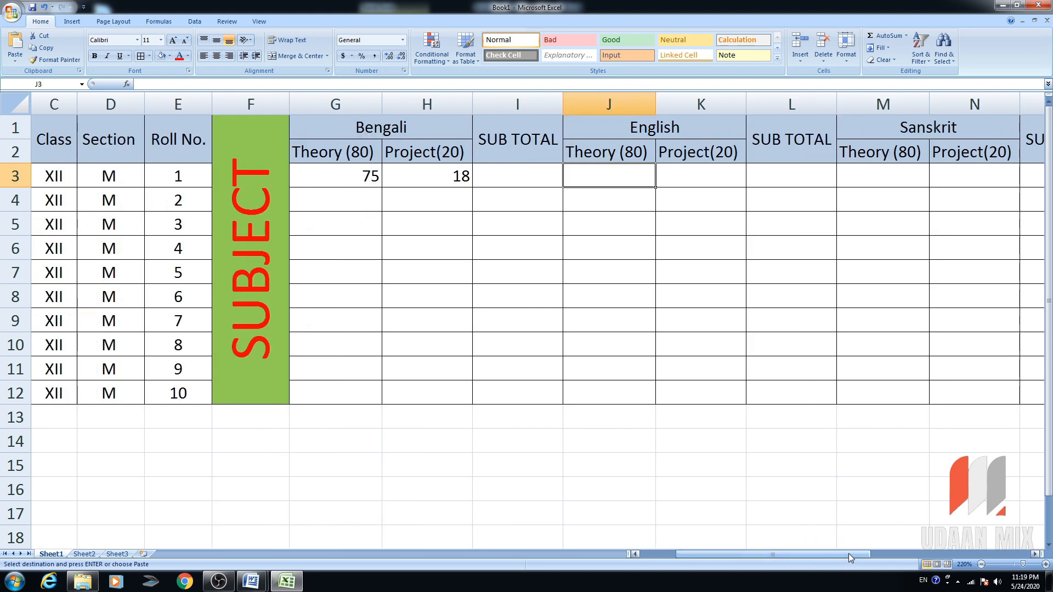
type("75")
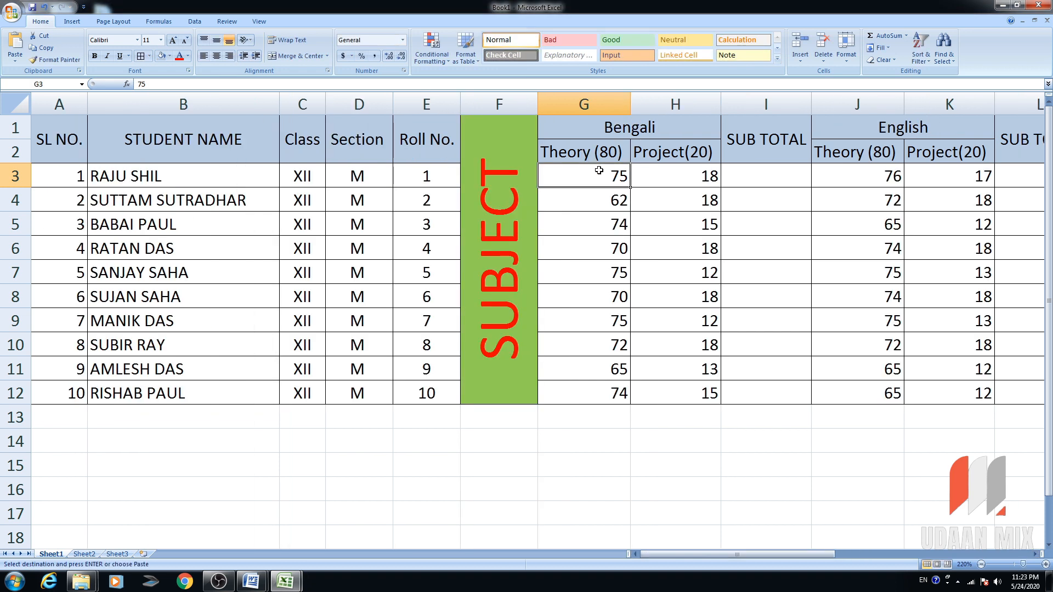
left_click_drag(804, 555, 839, 545)
Centre all the marks in the range G3:T12.
left_click_drag(328, 176, 907, 392)
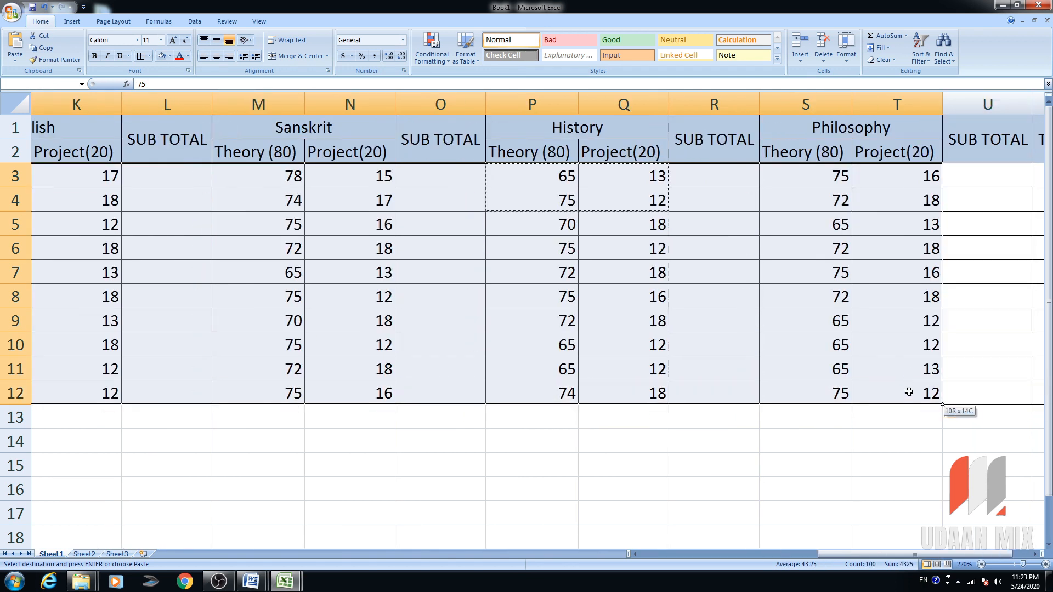
left_click(217, 55)
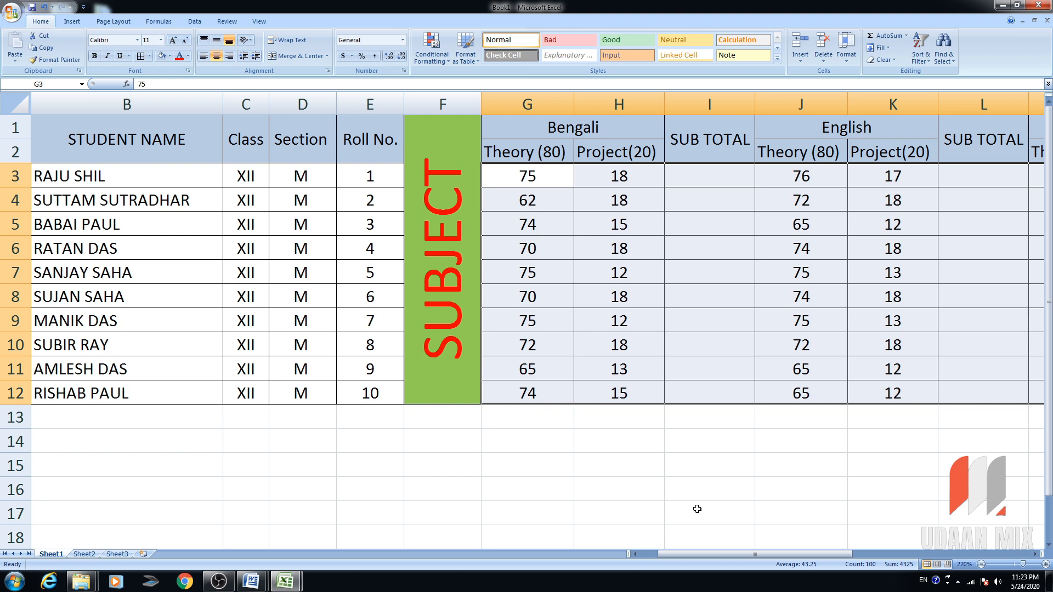
left_click_drag(703, 551, 749, 546)
left_click(465, 223)
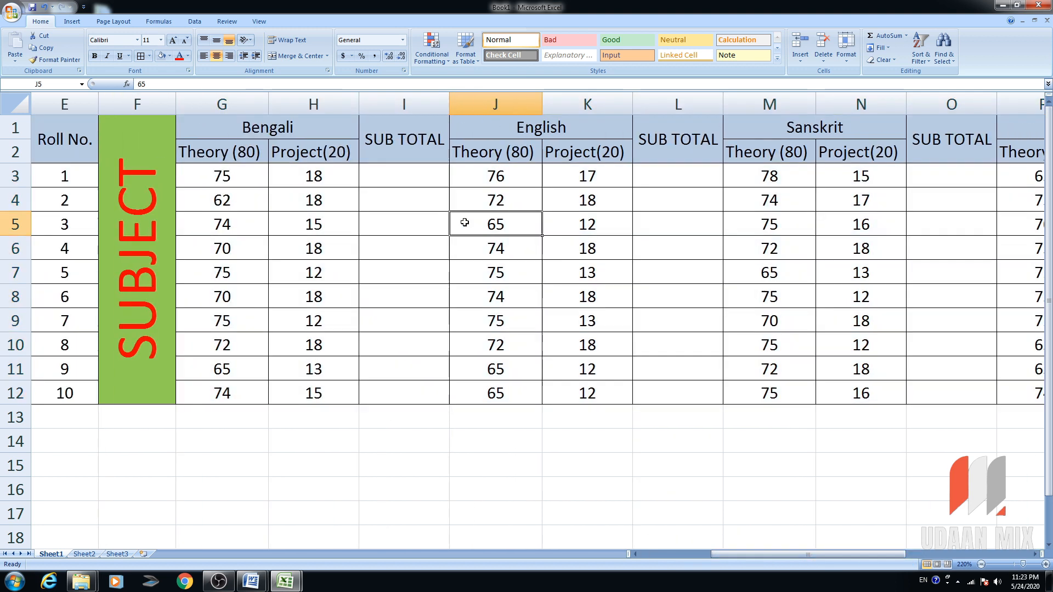
left_click(401, 182)
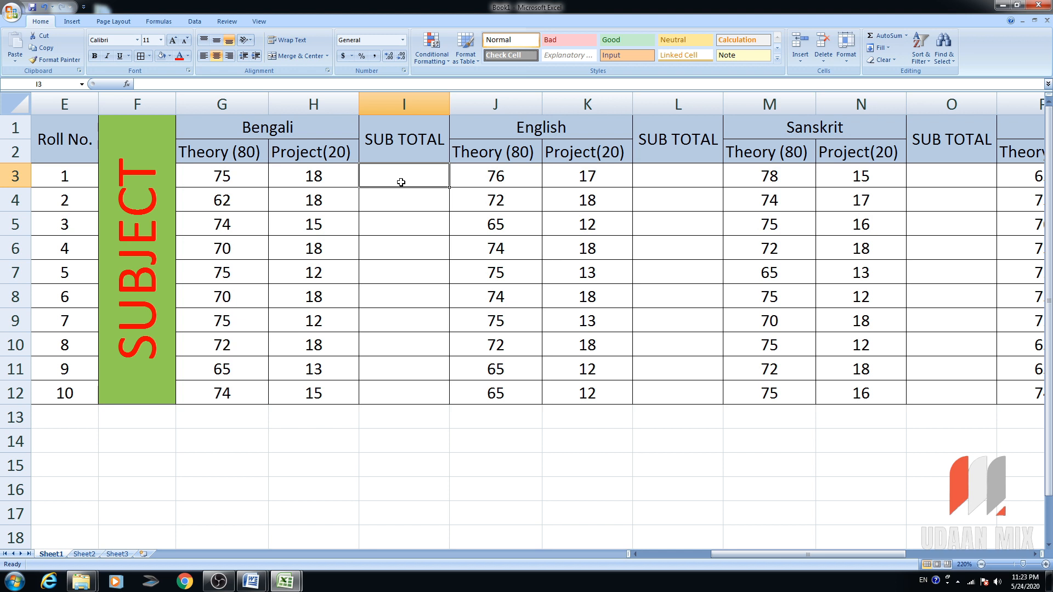
Edit I1 so it reads SUB TOTAL with (T+P) on a second line.
double_click(433, 141)
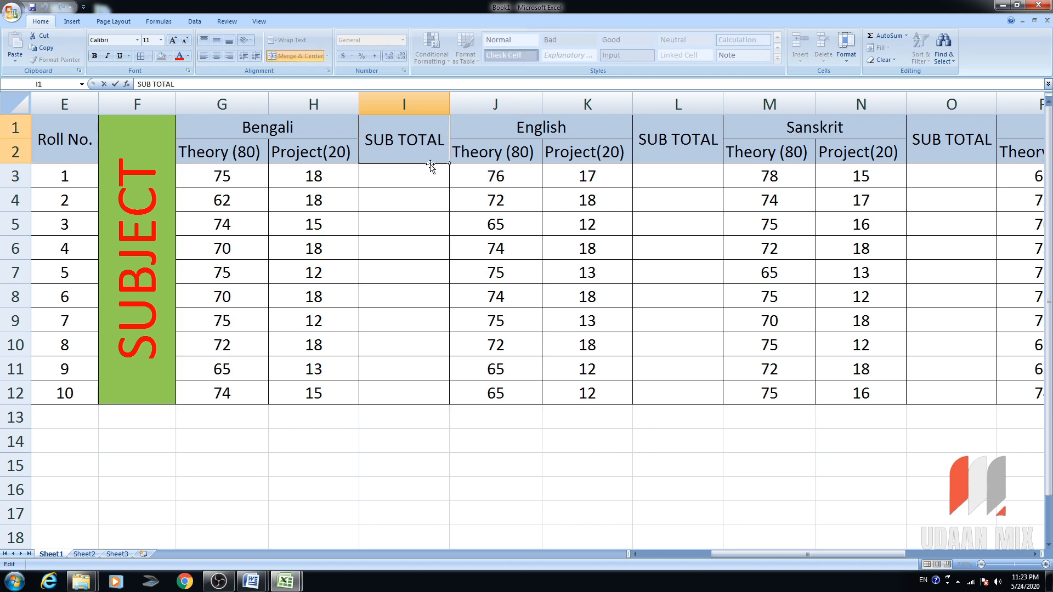
key("alt+Return")
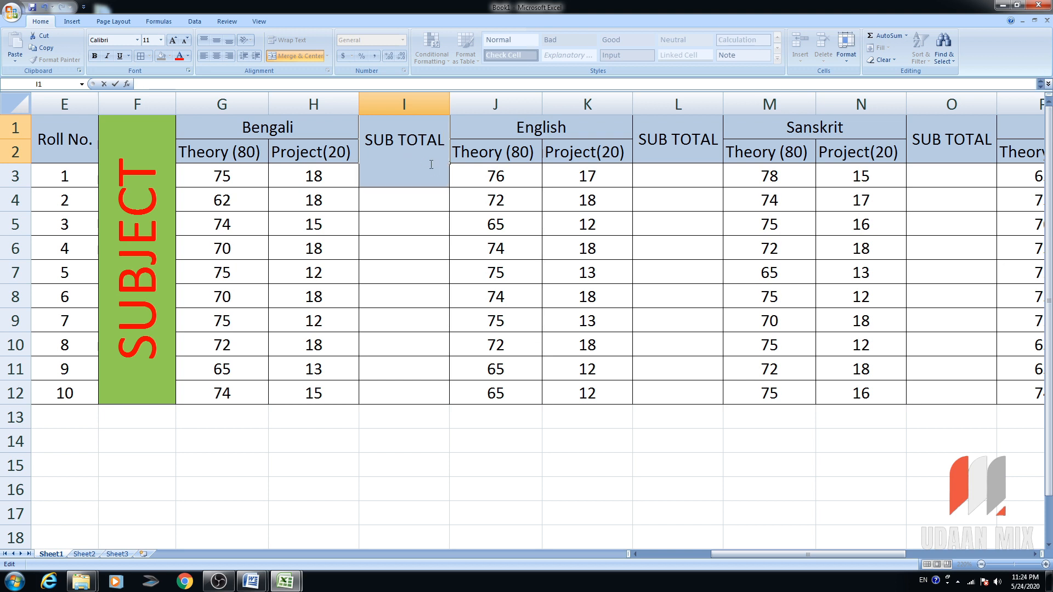
type("(T+P)")
key("Return")
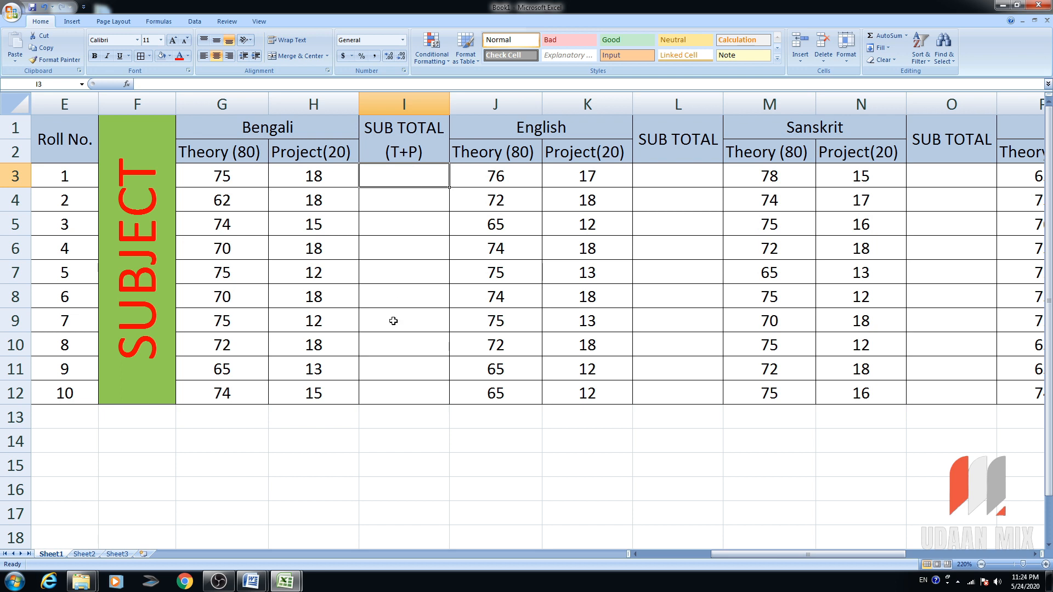
type("=")
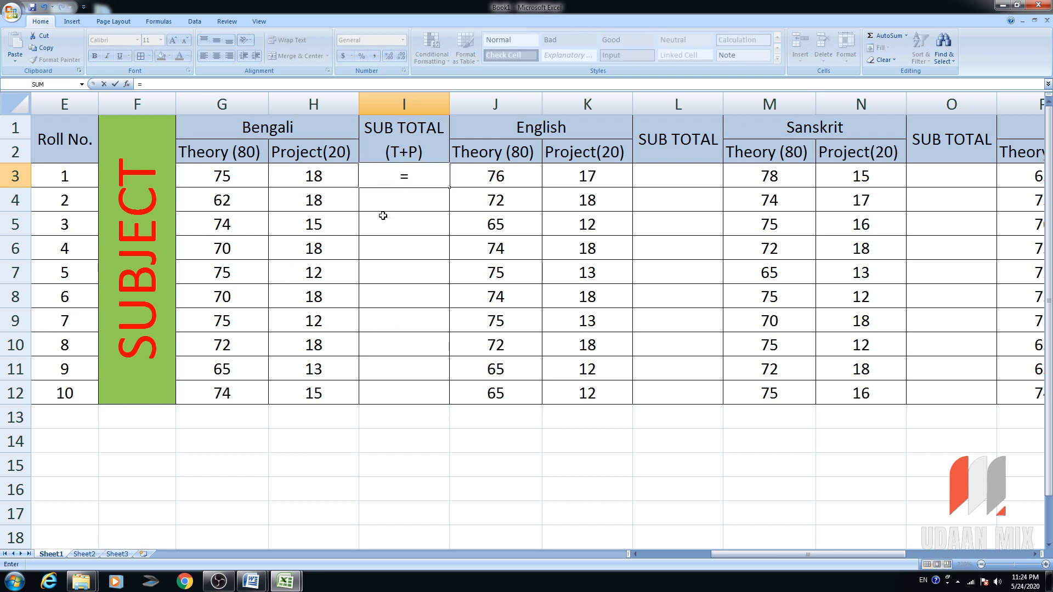
Enter =G3+H3 in I3 and fill it down to I12.
key("BackSpace")
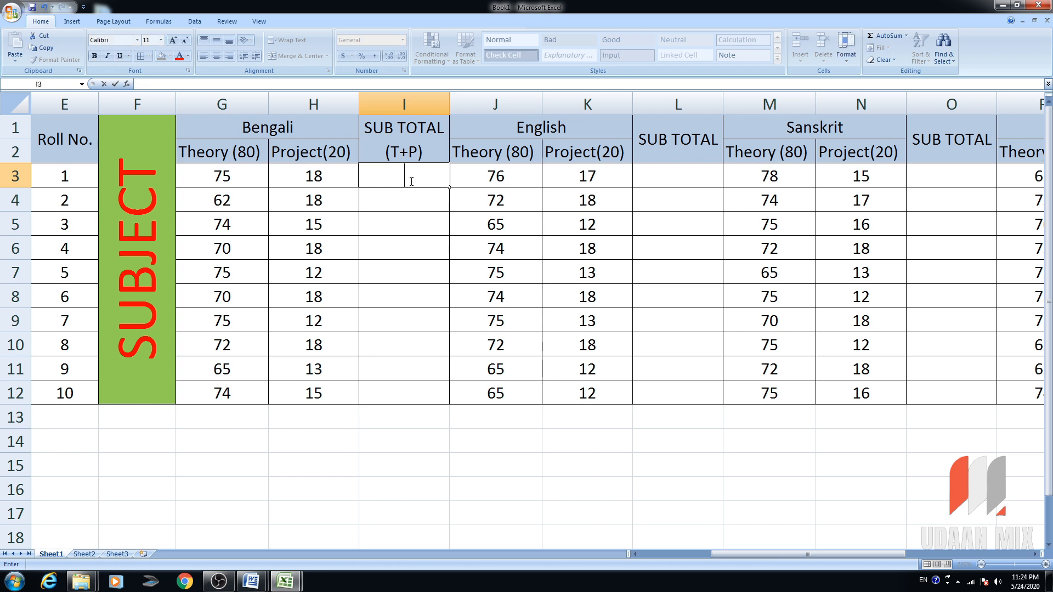
type("=")
left_click(233, 177)
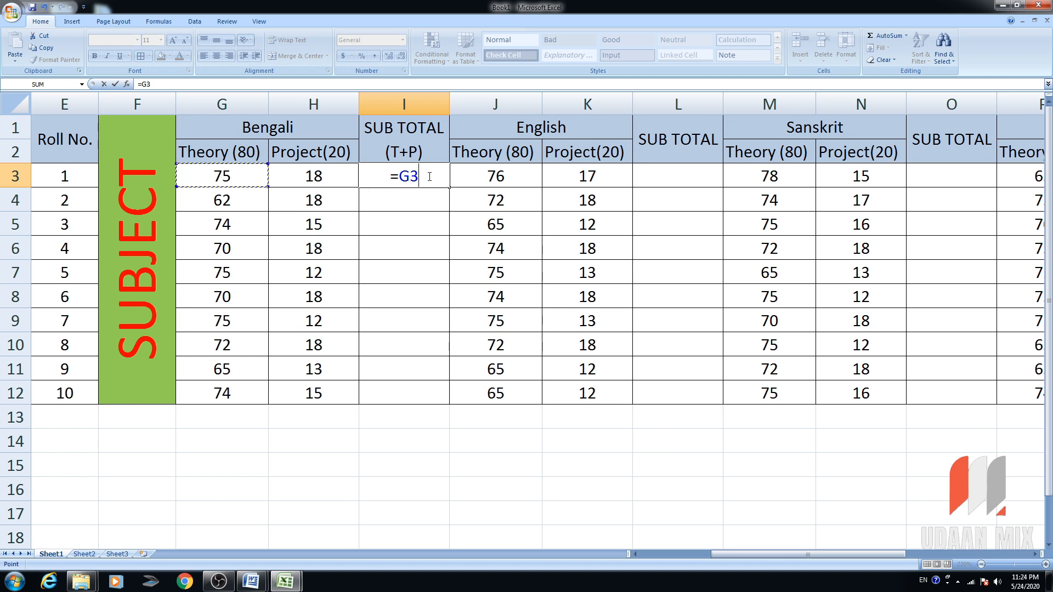
type("+")
left_click(334, 176)
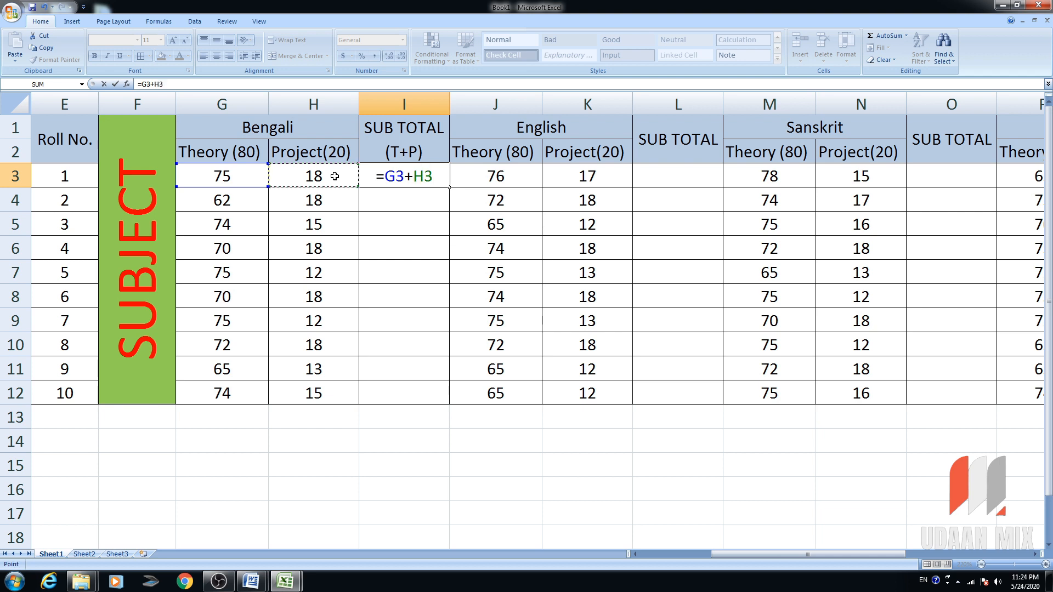
key("Return")
left_click(248, 180)
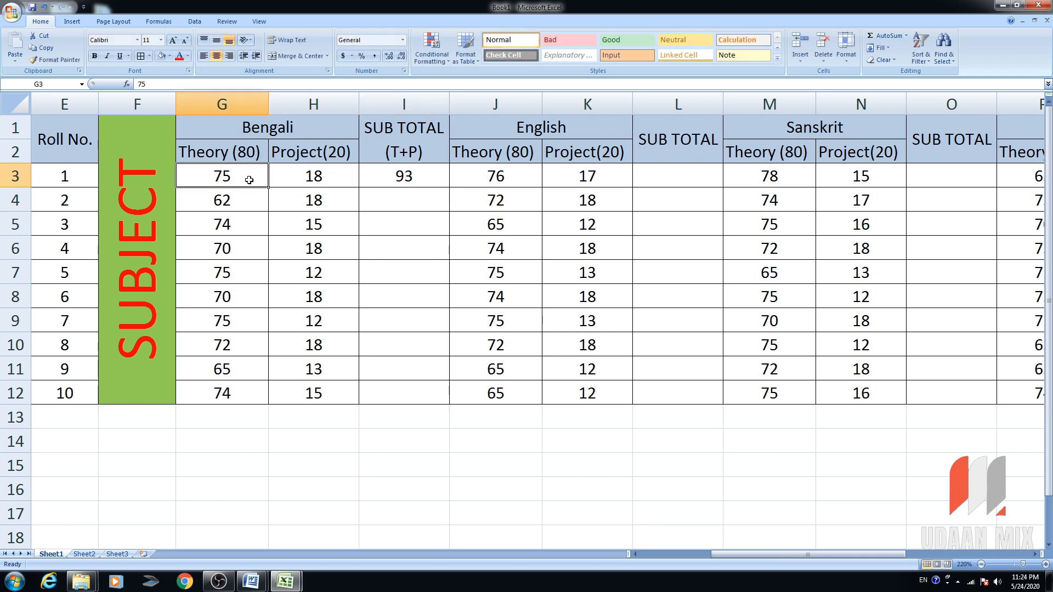
left_click(315, 181)
left_click(387, 179)
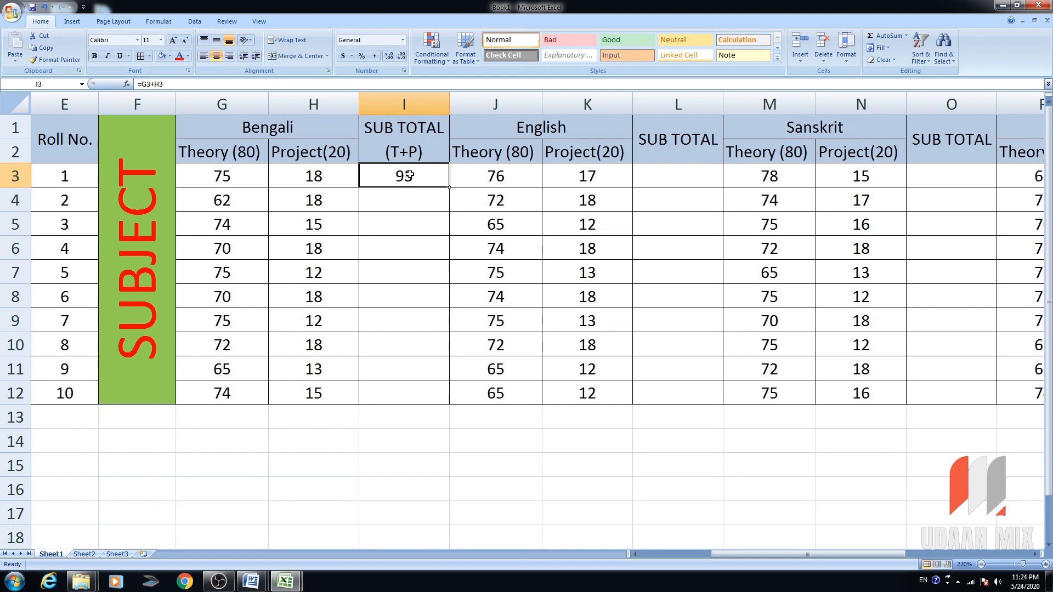
left_click(239, 176)
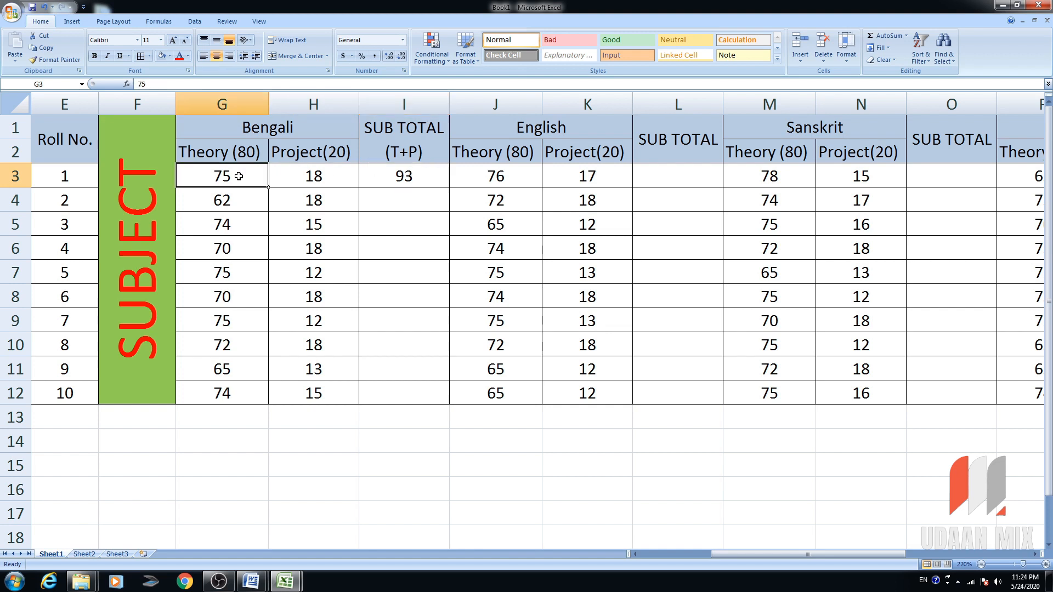
left_click(321, 178)
left_click(236, 176)
left_click(296, 175)
left_click(421, 178)
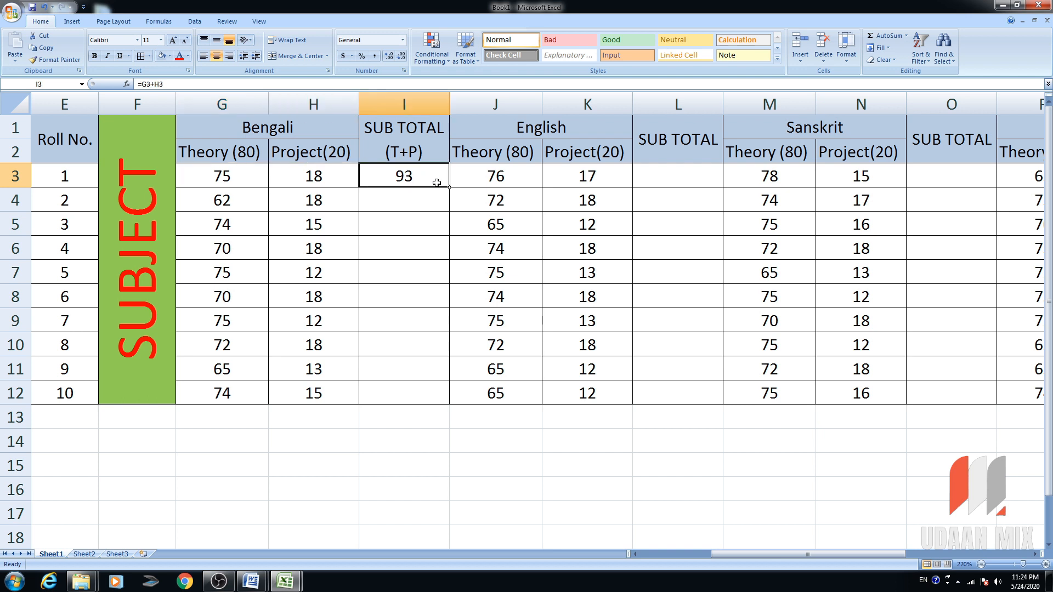
left_click_drag(449, 187, 448, 399)
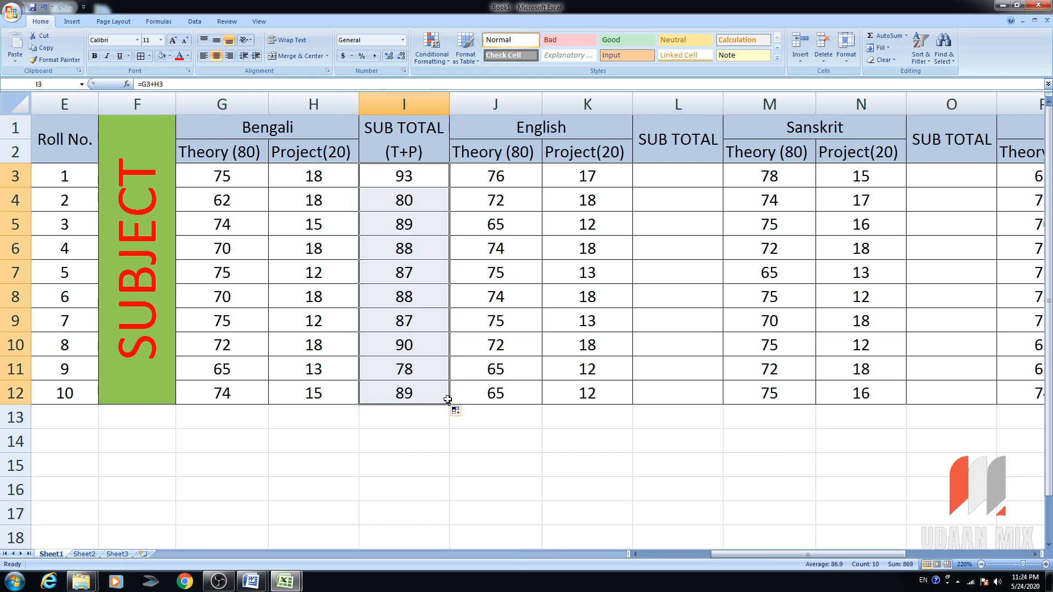
Enter =J3+K3 in L3 and fill the English subtotal down to L12.
left_click(673, 184)
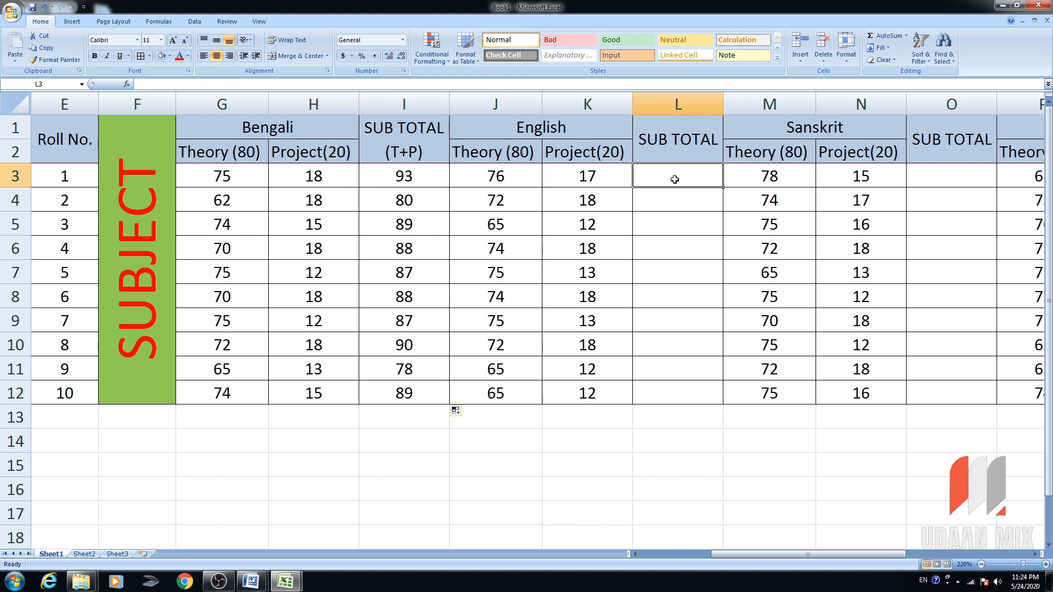
type("=")
left_click(503, 176)
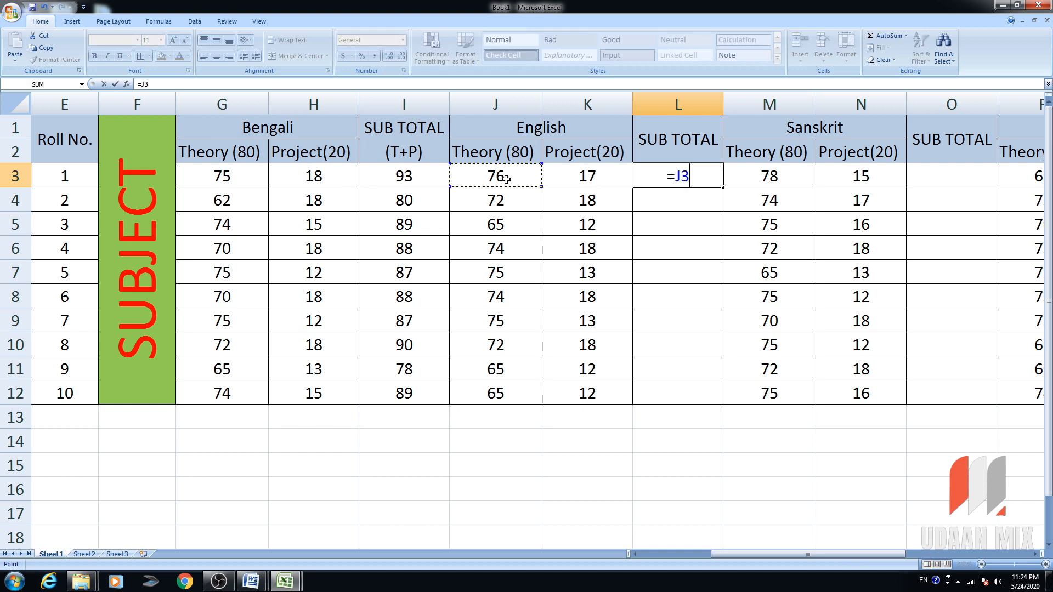
type("+")
left_click(582, 177)
type("+")
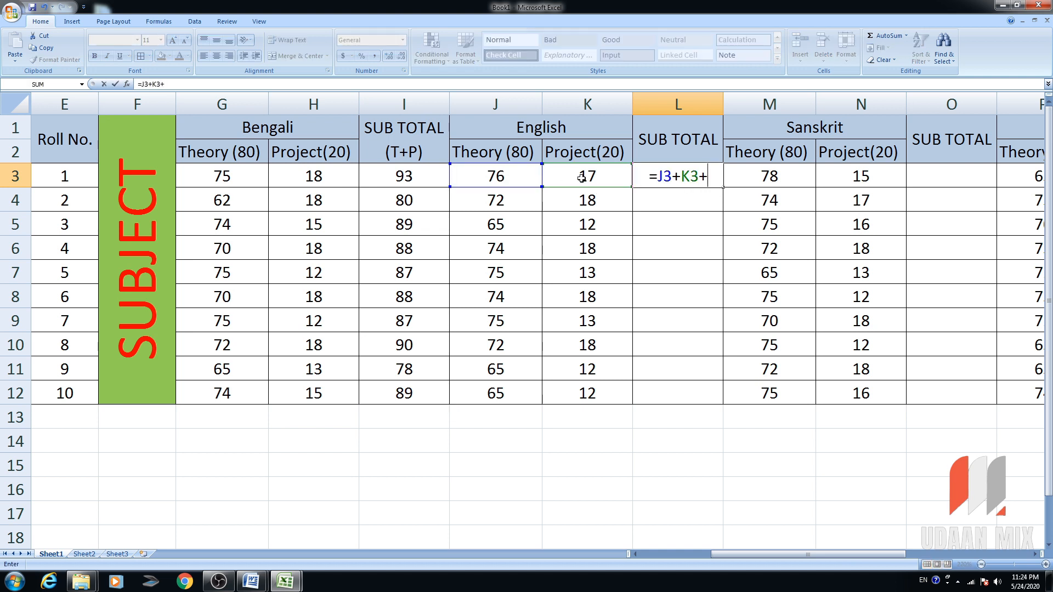
key("BackSpace")
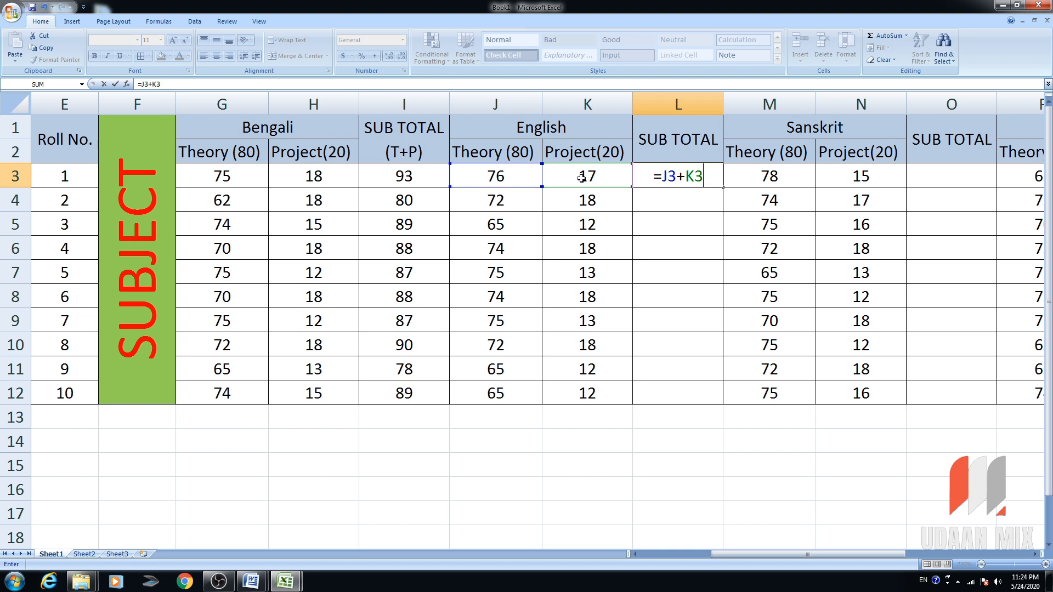
left_click(510, 183)
left_click(690, 175)
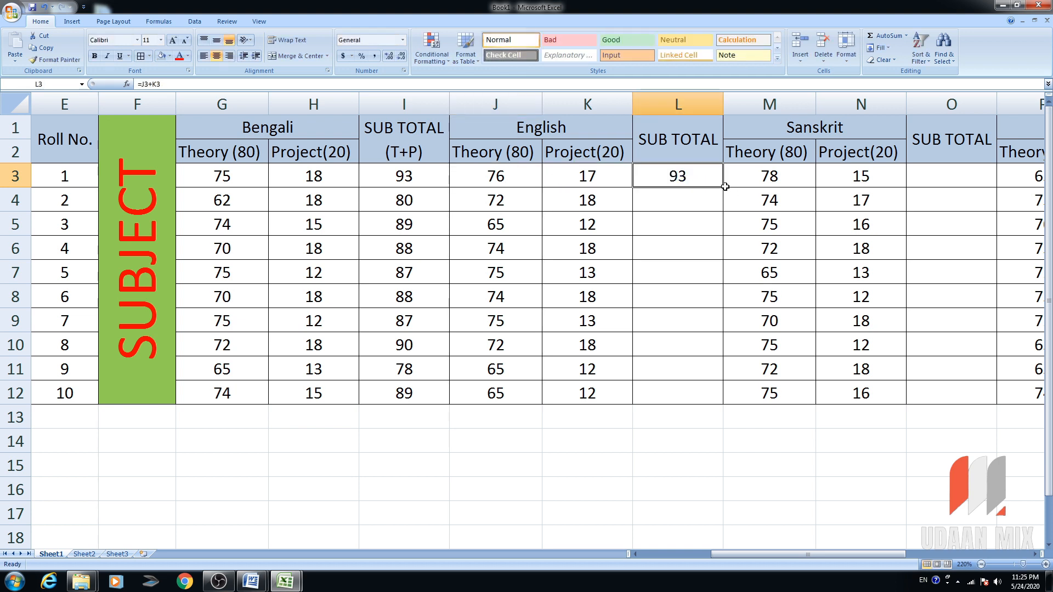
left_click_drag(719, 190, 664, 177)
left_click_drag(724, 188, 744, 406)
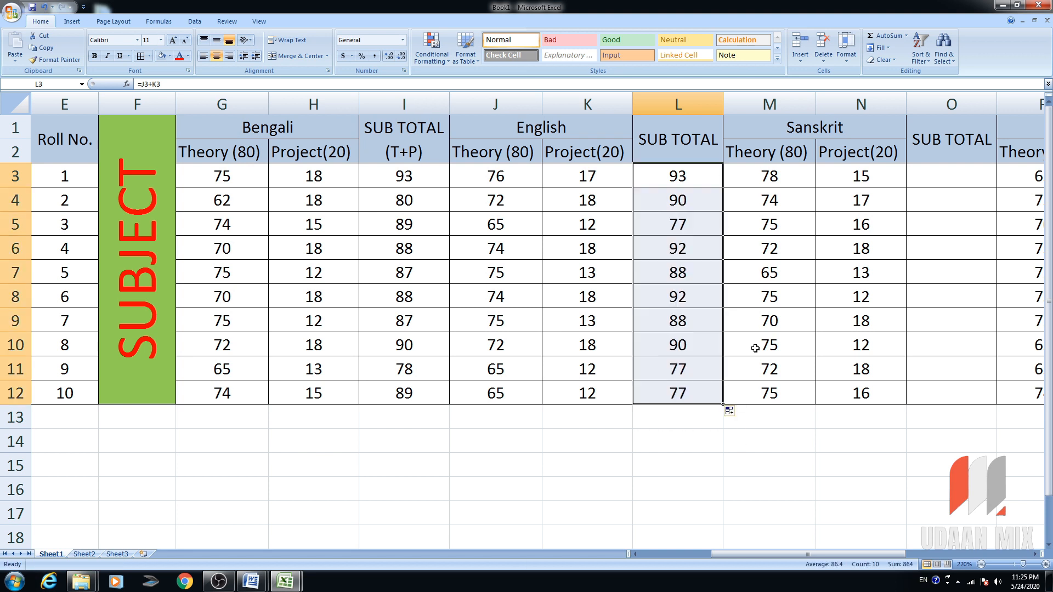
Enter =M3+N3 in O3 and fill the Sanskrit subtotal down to O12.
left_click(946, 184)
type("=")
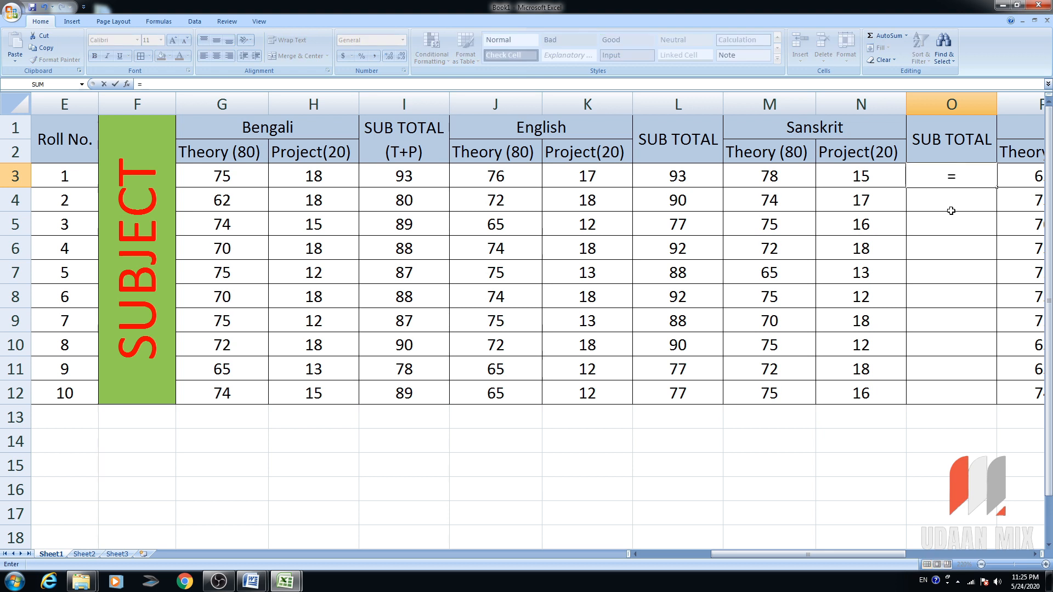
left_click(783, 172)
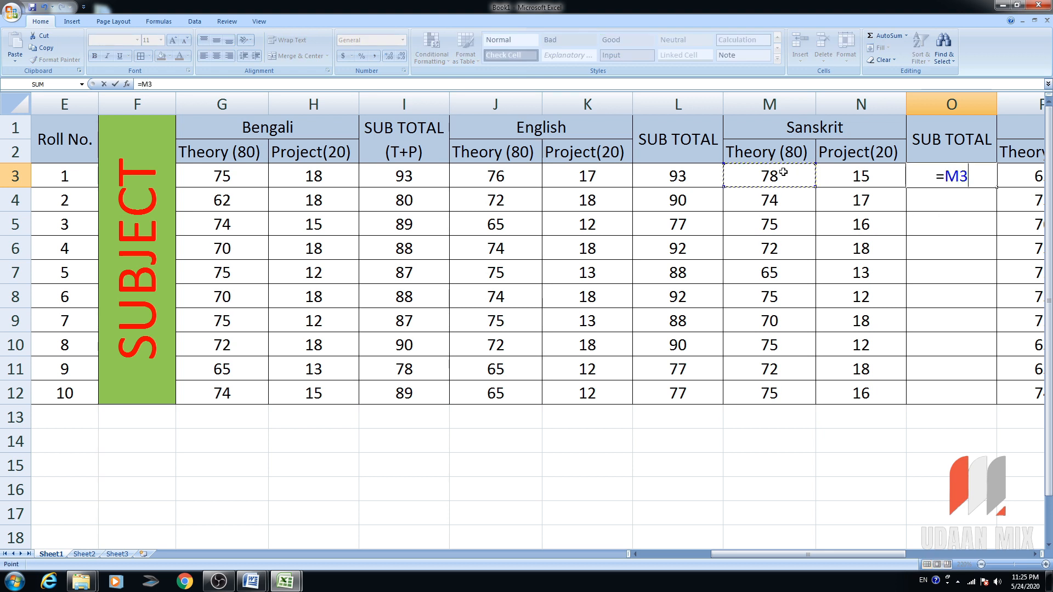
type("+")
left_click(851, 178)
key("Return")
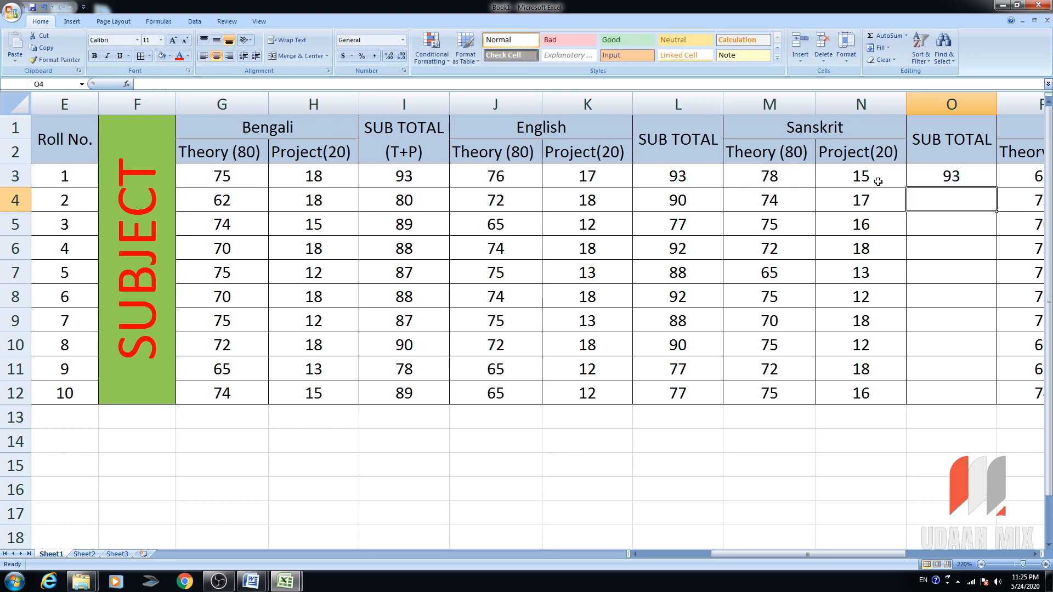
left_click(951, 180)
left_click_drag(997, 188, 981, 393)
left_click(406, 103)
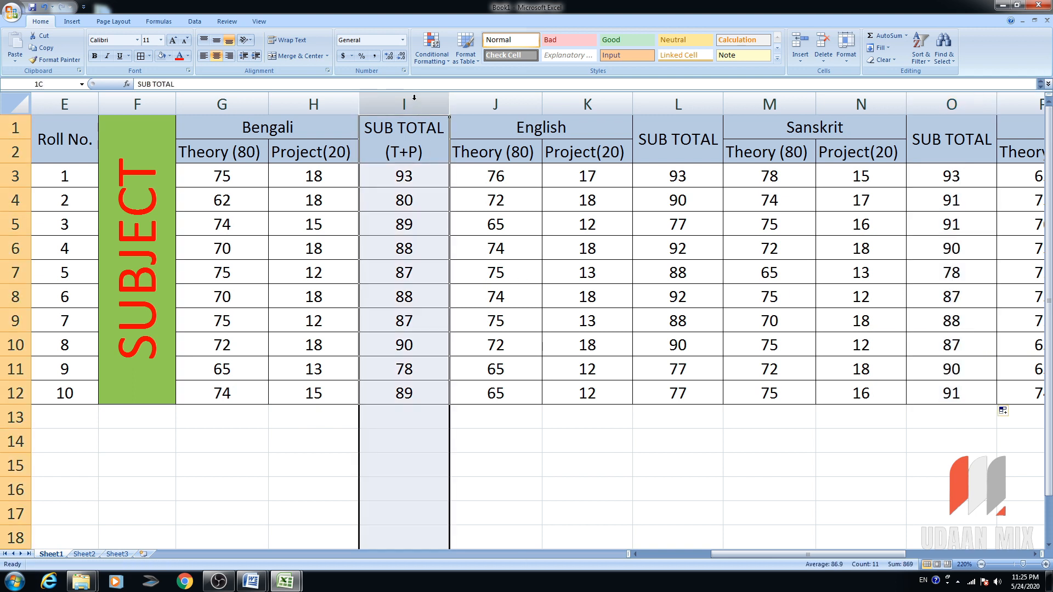
Fill the Bengali subtotal cells I1:I12 light pink.
double_click(413, 149)
left_click_drag(412, 151, 410, 283)
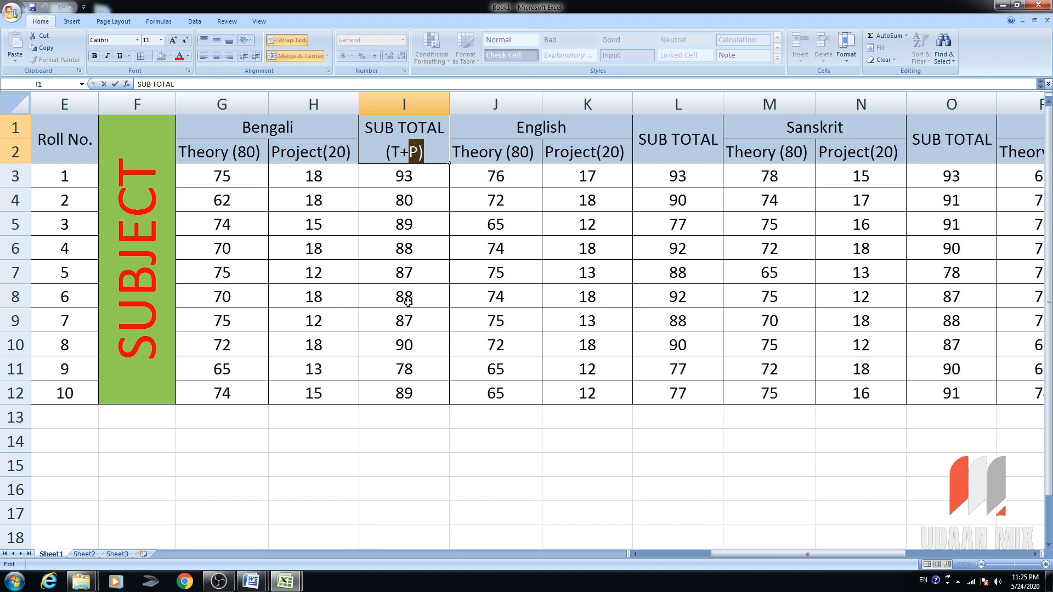
left_click(411, 291)
left_click_drag(410, 392, 403, 138)
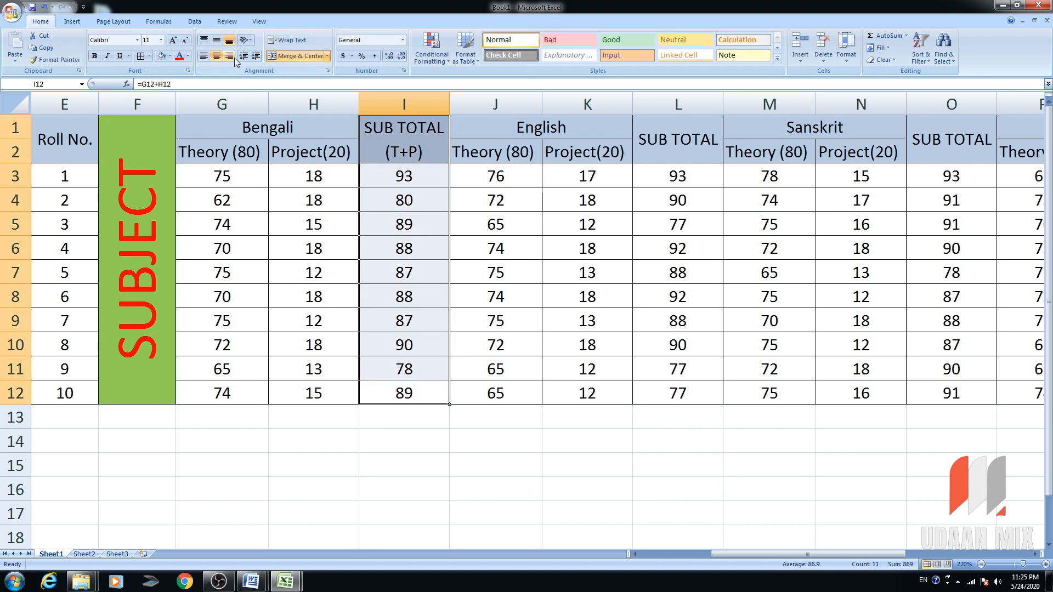
left_click(170, 56)
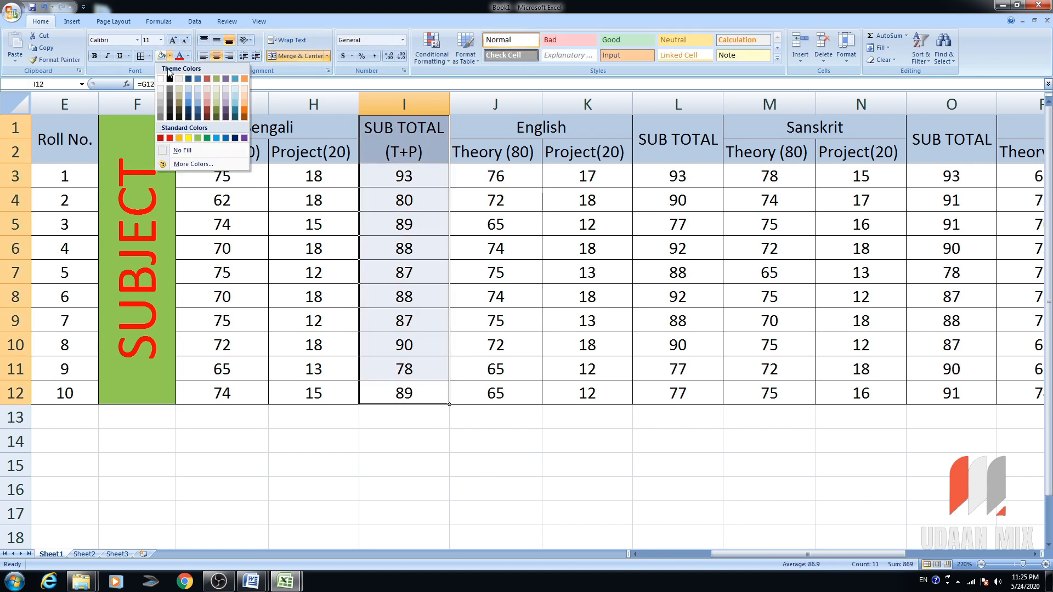
left_click(207, 88)
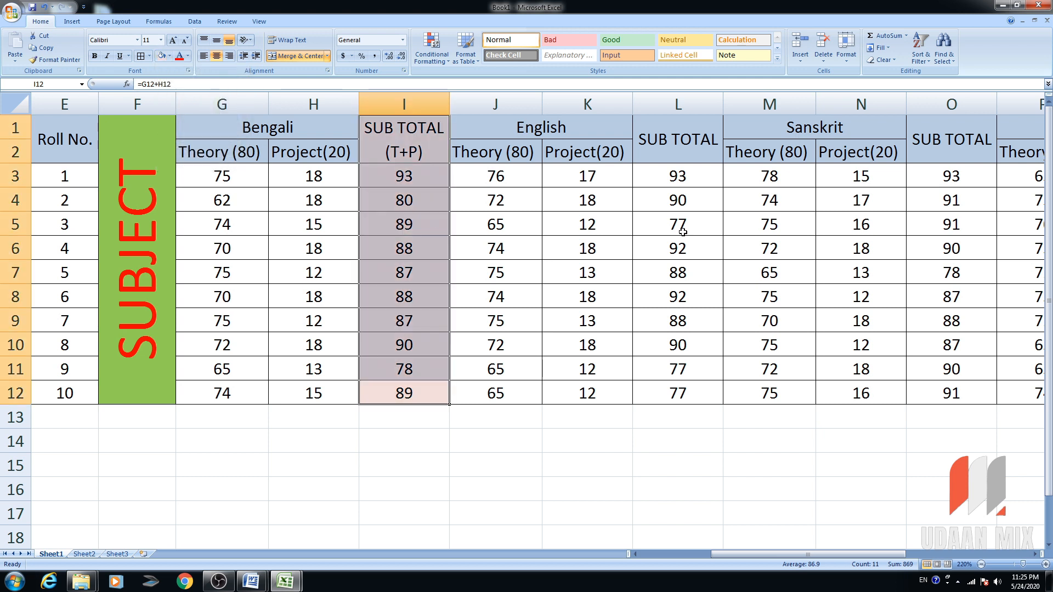
Apply the same pink fill to the English L1:L12 and Sanskrit O1:O12 subtotals.
left_click_drag(674, 130, 679, 392)
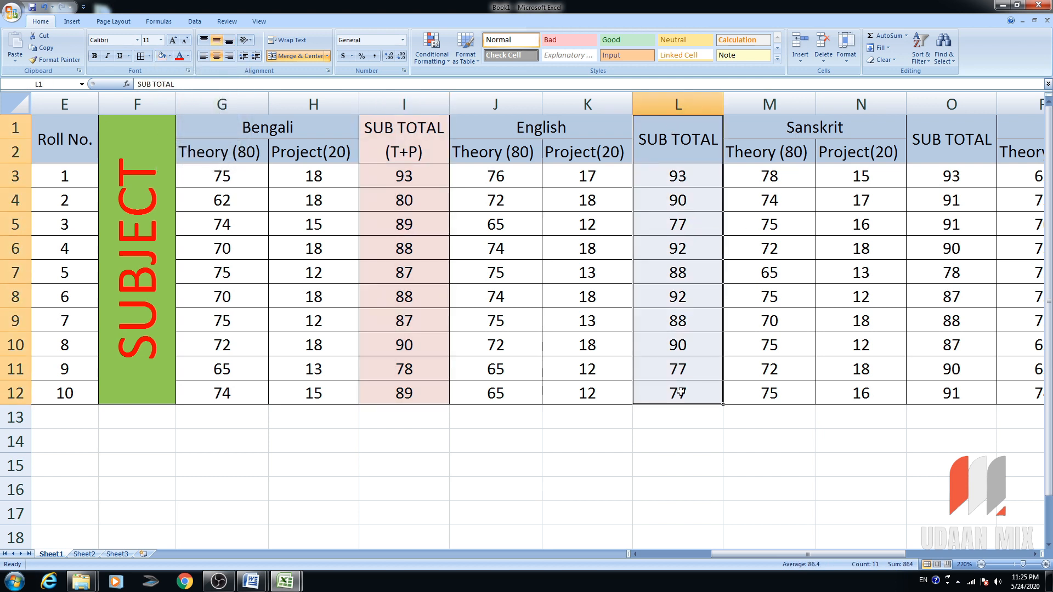
left_click(162, 55)
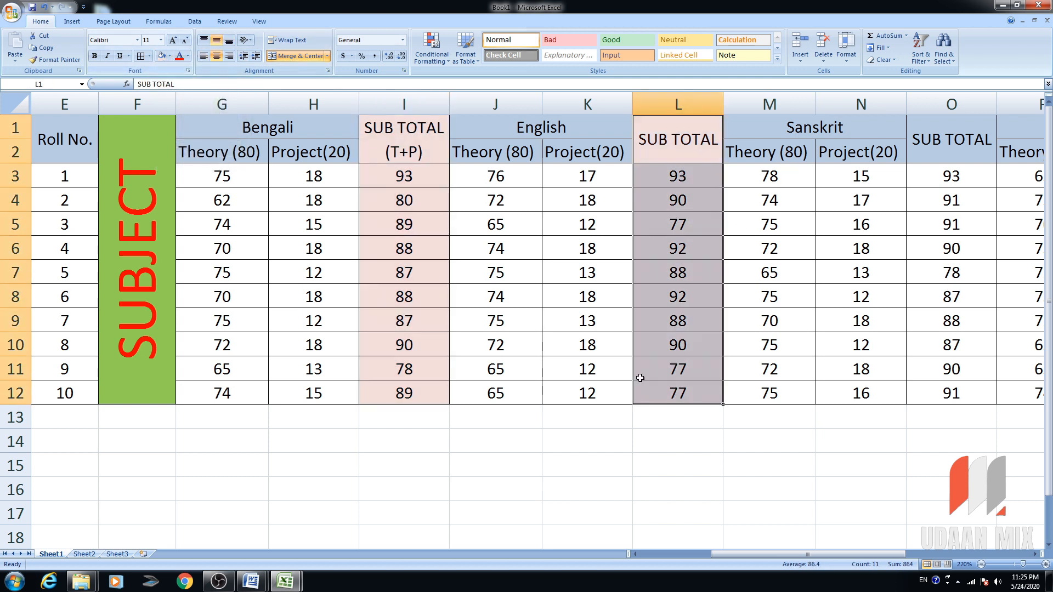
left_click_drag(767, 553, 844, 560)
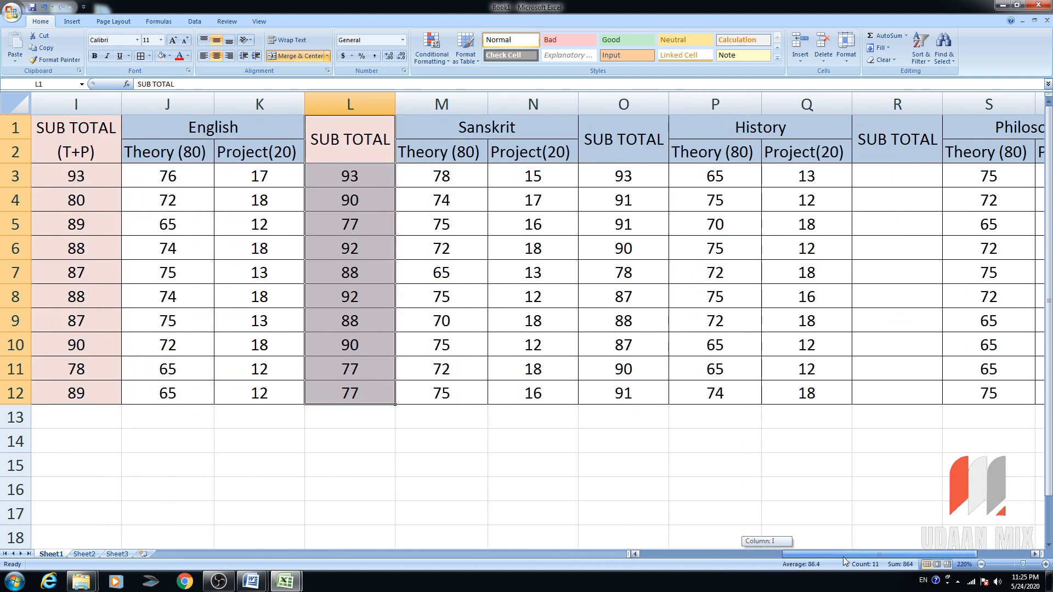
left_click_drag(623, 140, 630, 390)
left_click(162, 55)
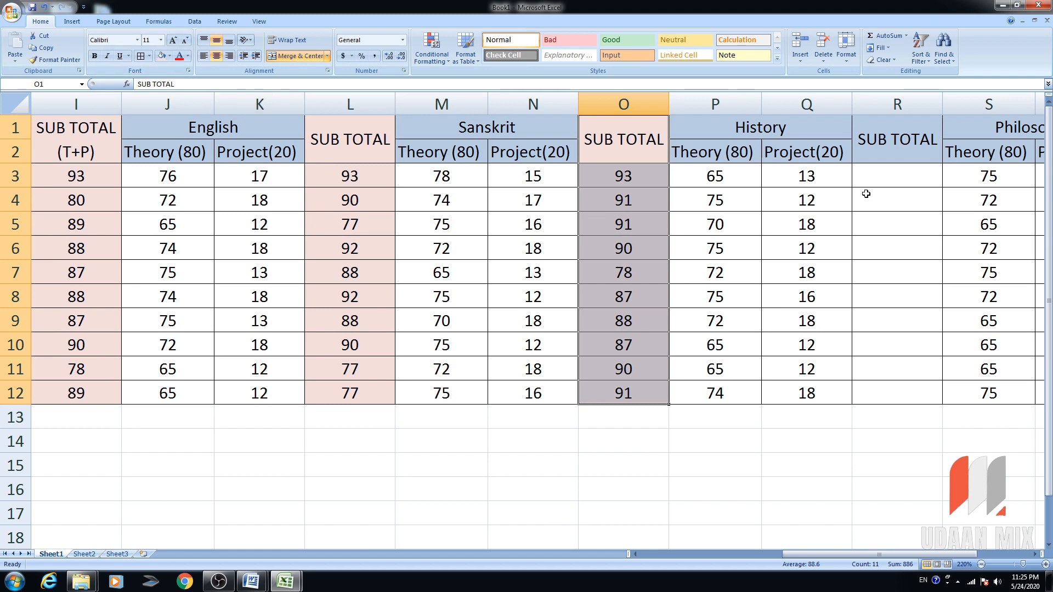
left_click(889, 180)
Enter =P3+Q3 in R3 and fill the History subtotal down to R12.
type("=")
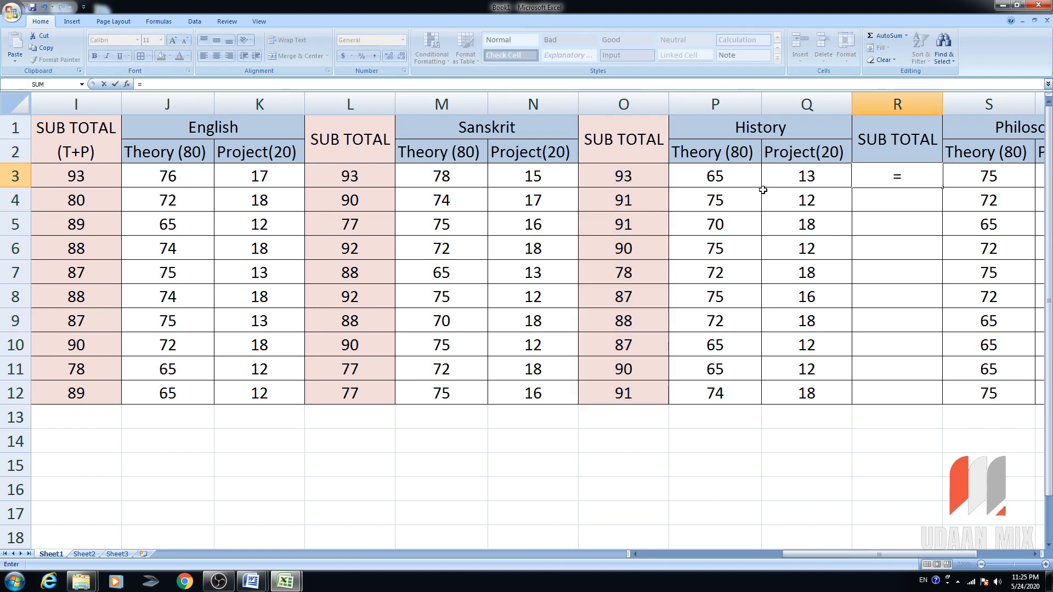
left_click(720, 177)
type("+")
left_click(776, 178)
key("Return")
left_click(924, 177)
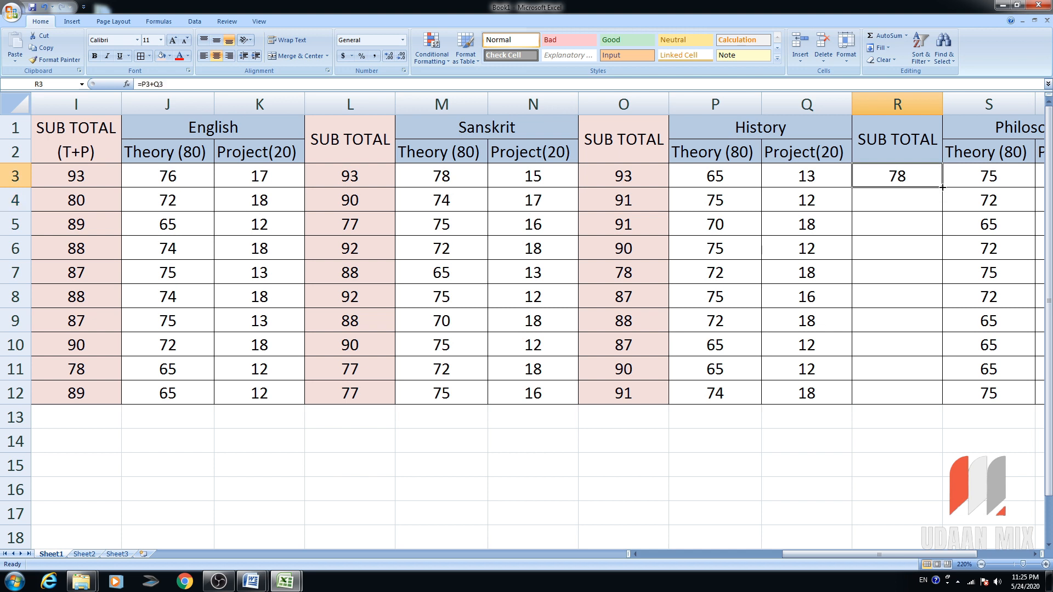
left_click_drag(944, 188, 944, 402)
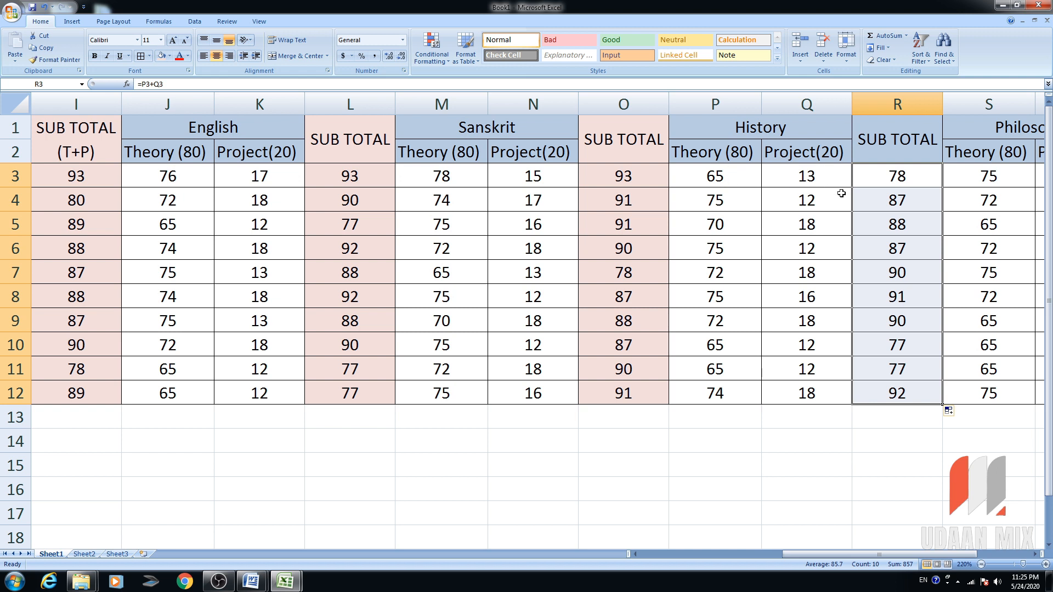
left_click(900, 175)
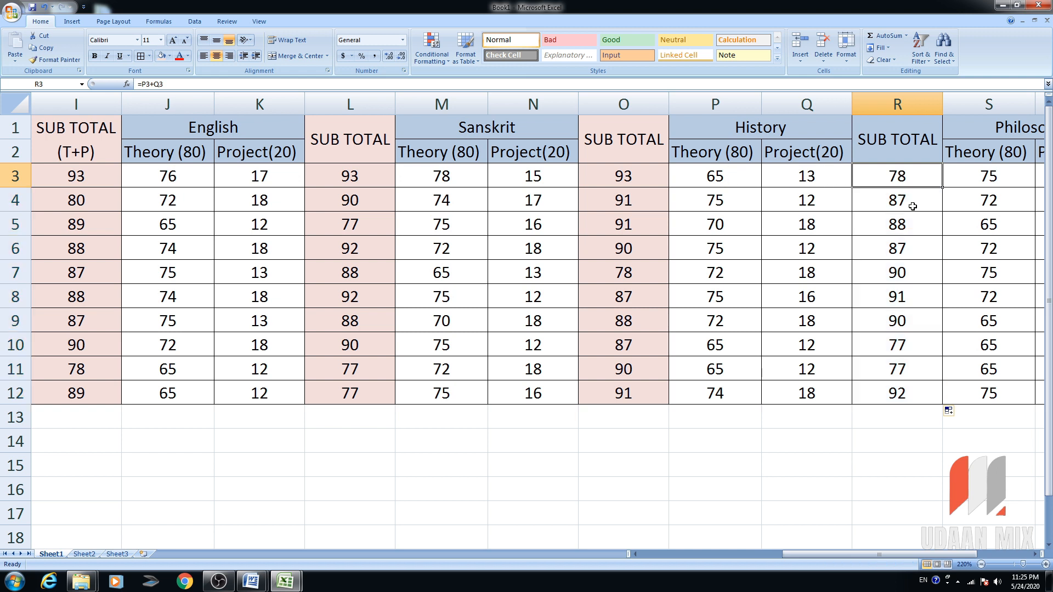
Shade the History subtotal cells R1:R12 pink.
left_click(897, 104)
left_click_drag(897, 147, 921, 393)
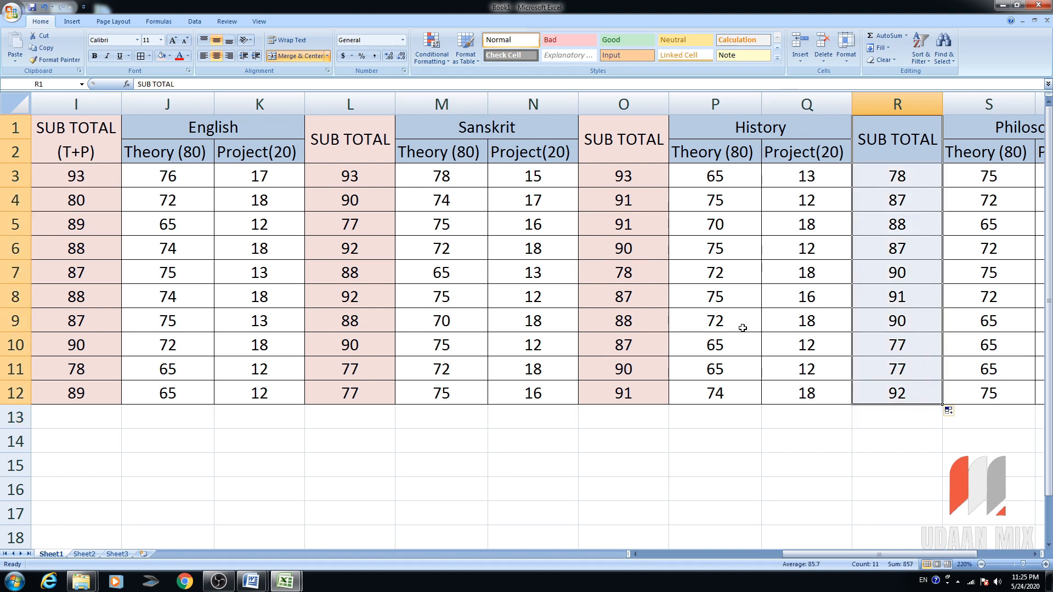
left_click(162, 56)
left_click_drag(877, 553, 931, 554)
left_click(898, 187)
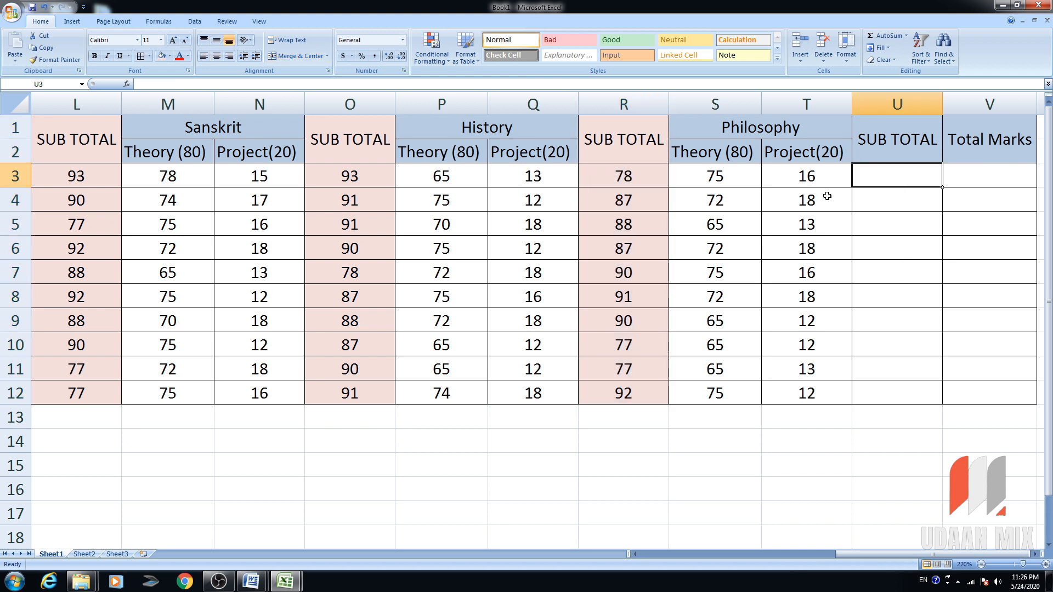
Shade the Philosophy subtotal cells U1:U12 pink and enter =S3+T3 in U3.
left_click_drag(881, 134, 899, 389)
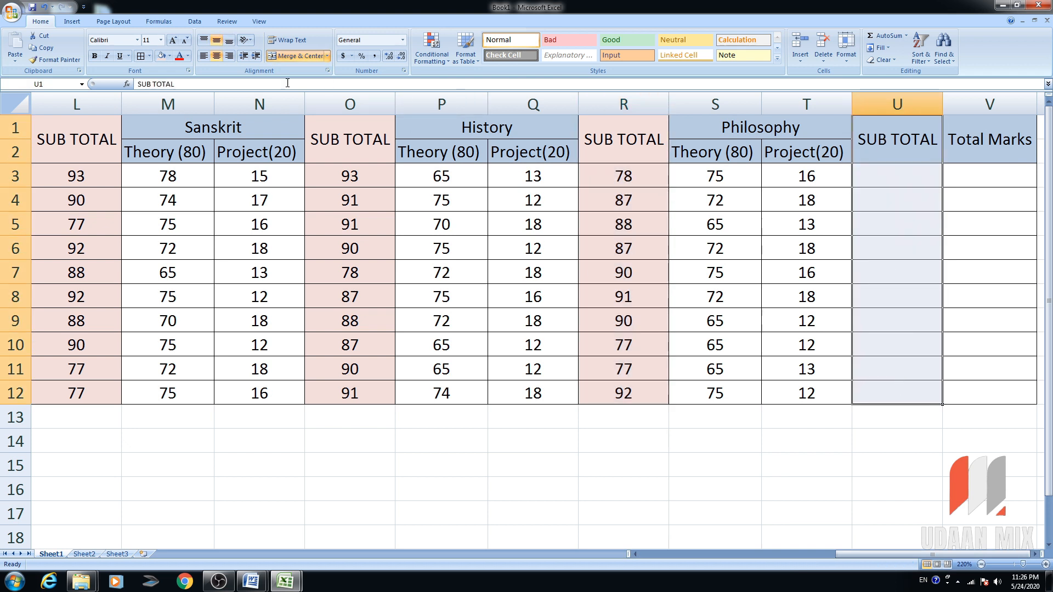
left_click(160, 57)
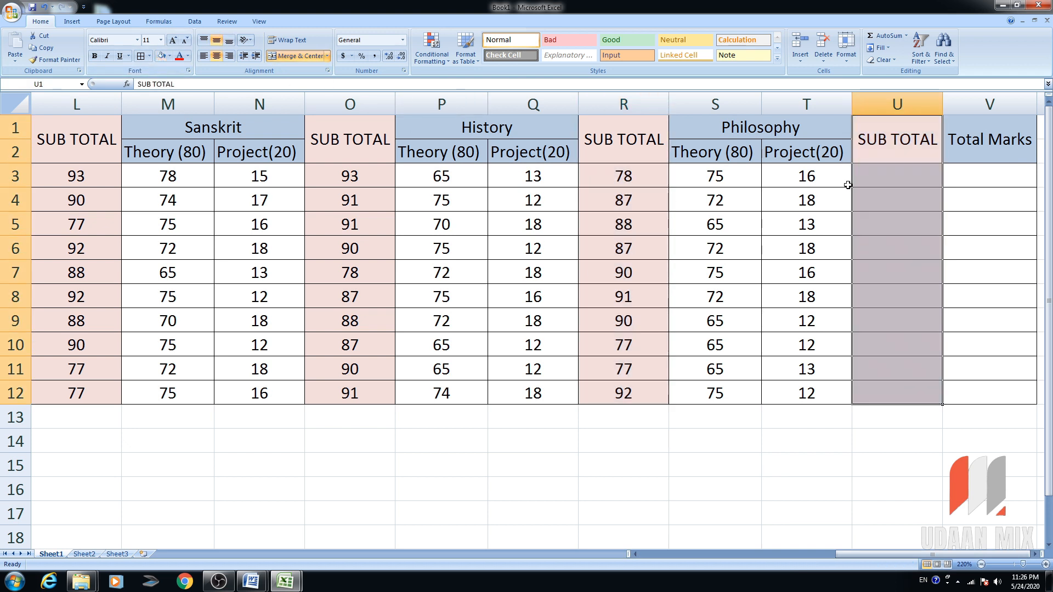
left_click(882, 179)
type("=")
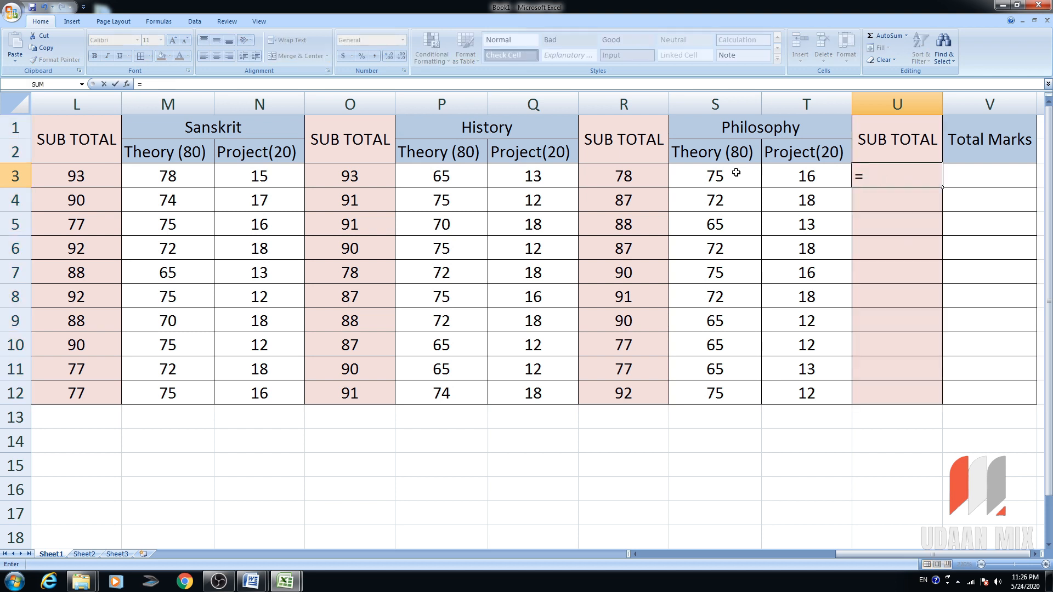
left_click(731, 181)
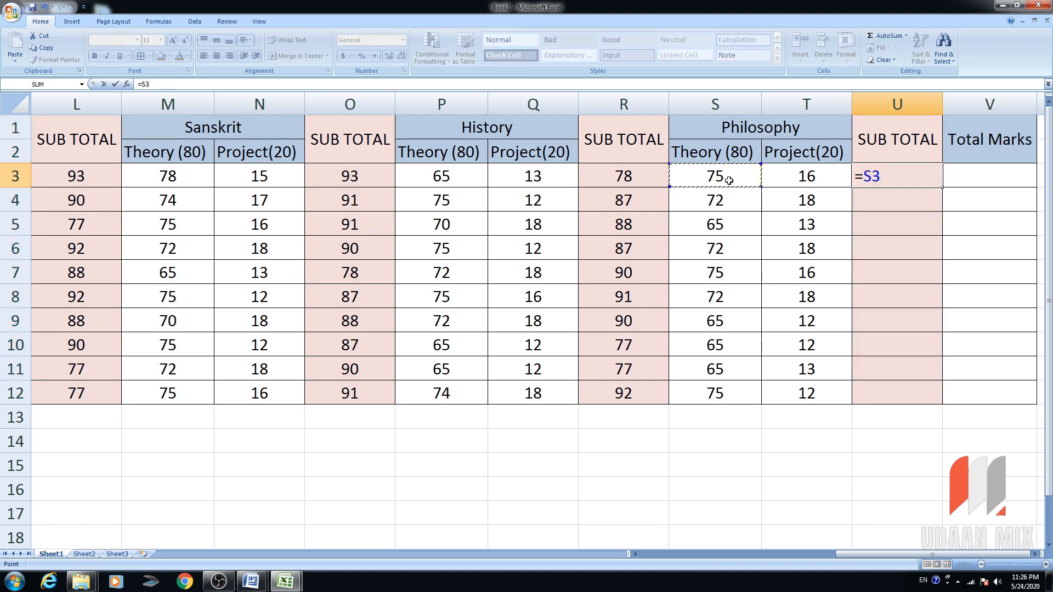
type("+")
left_click(819, 176)
key("Return")
Fill the Philosophy subtotal down to U12 (91 to 87) and centre the values.
left_click(929, 181)
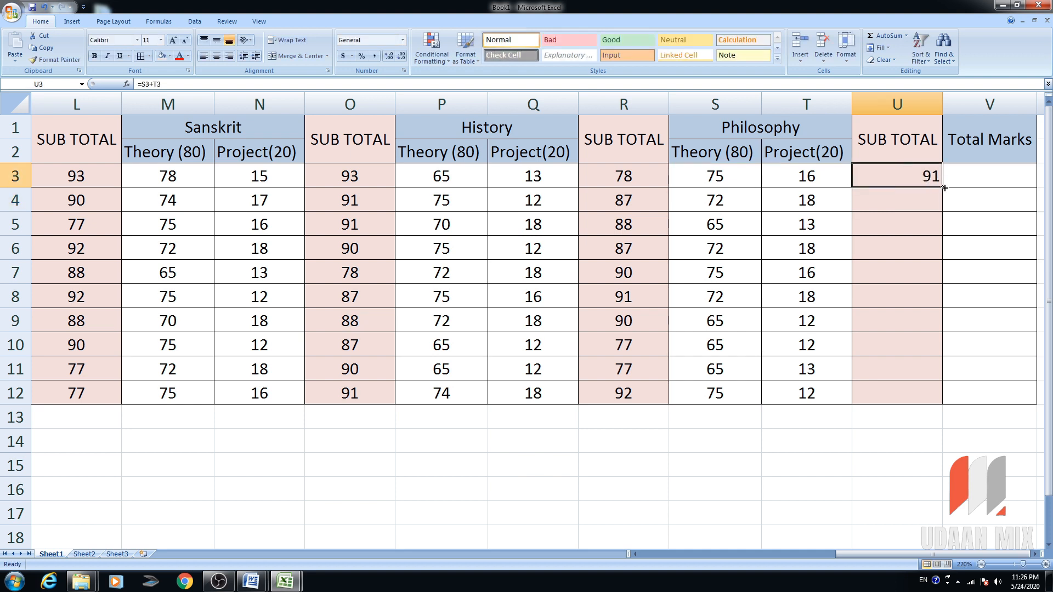
left_click_drag(944, 187, 961, 397)
left_click_drag(884, 173, 888, 390)
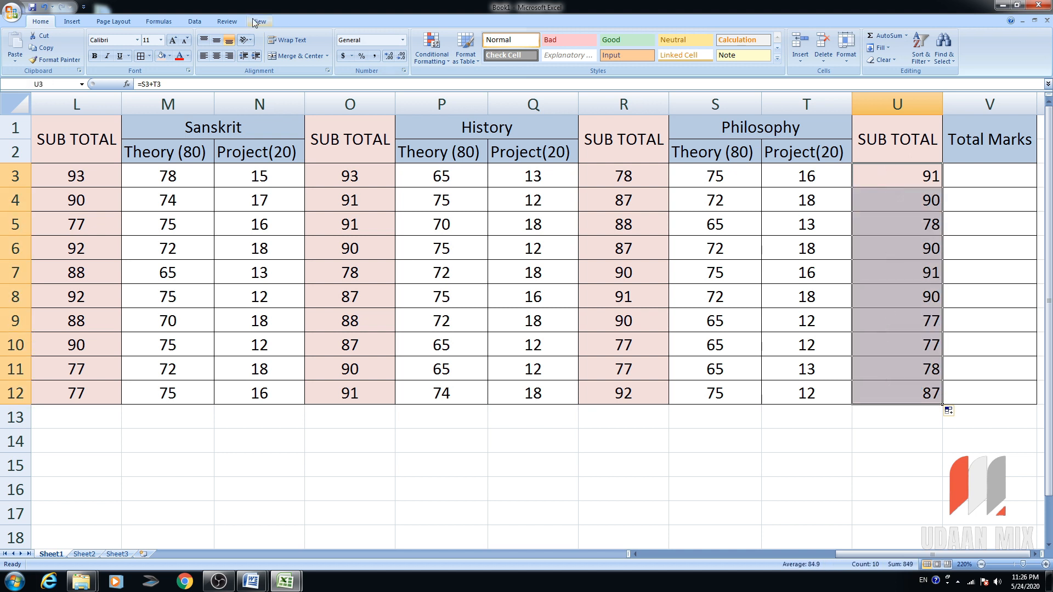
left_click(216, 57)
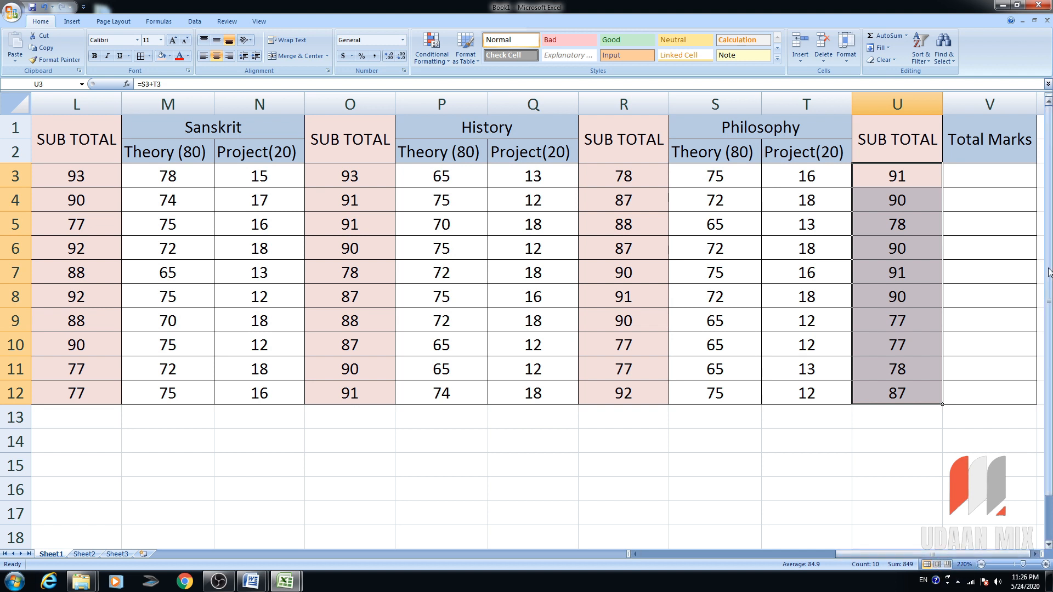
left_click(1013, 177)
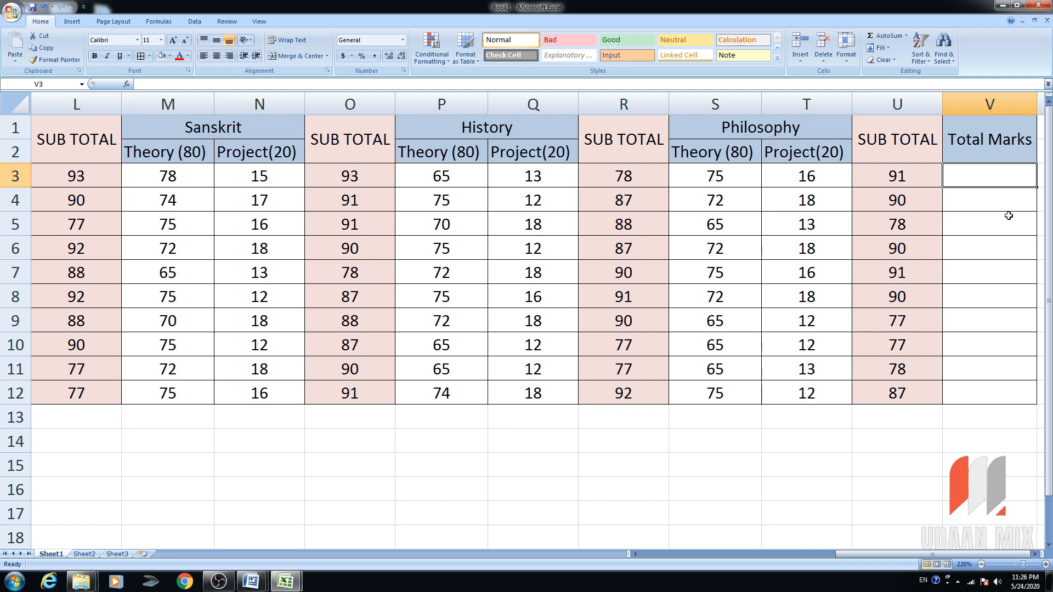
Enter =I3+L3+O3+R3+U3 in V3 to total the first student's five subtotals (448).
type("=")
left_click_drag(913, 553, 823, 556)
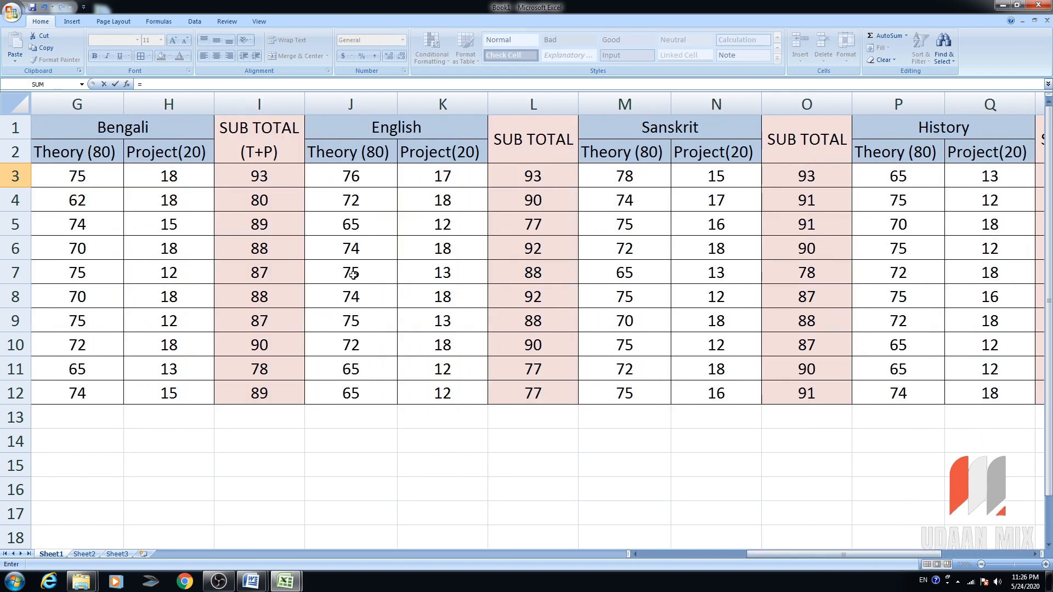
left_click(263, 180)
type("+")
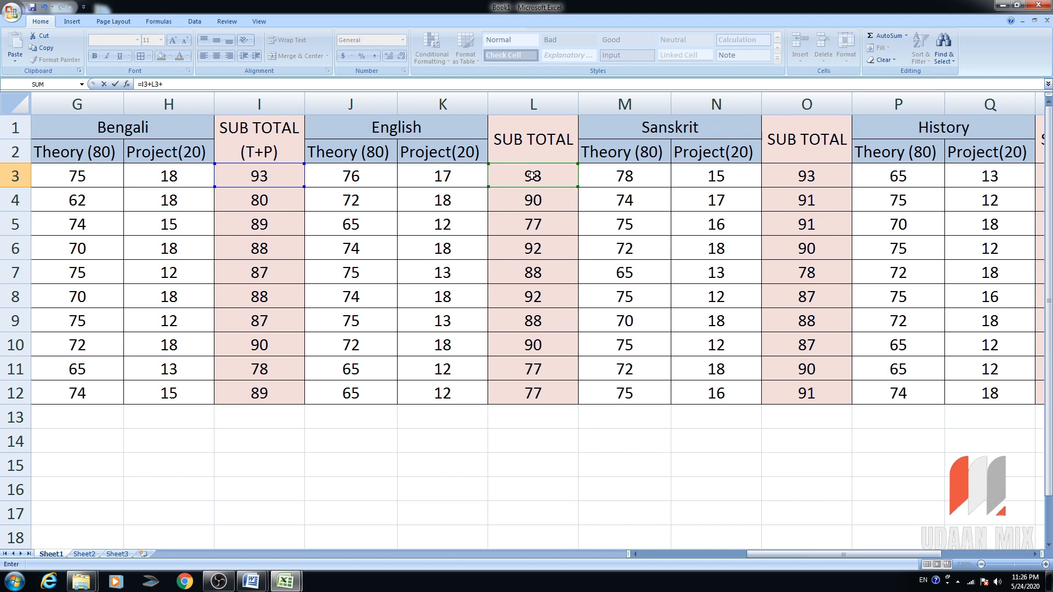
left_click(811, 178)
left_click_drag(792, 552, 872, 553)
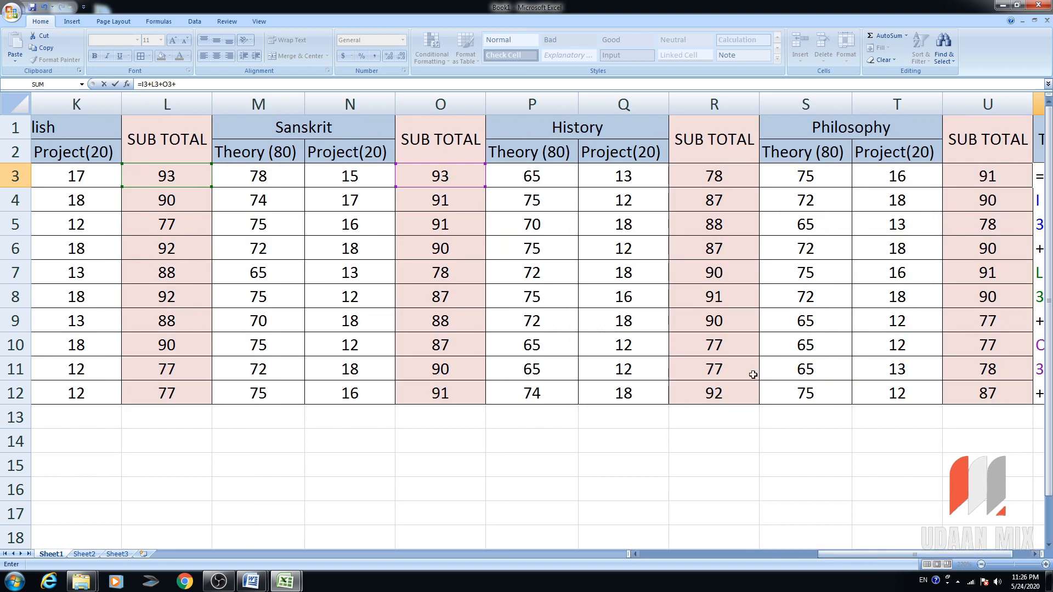
type("+")
left_click(729, 177)
type("+")
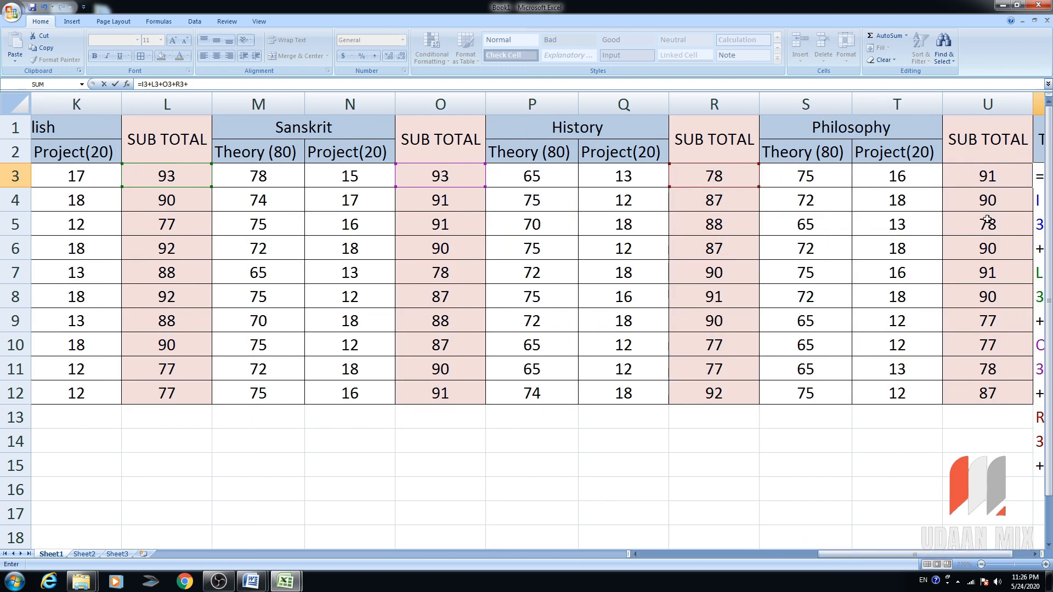
left_click(976, 182)
left_click_drag(867, 554, 932, 554)
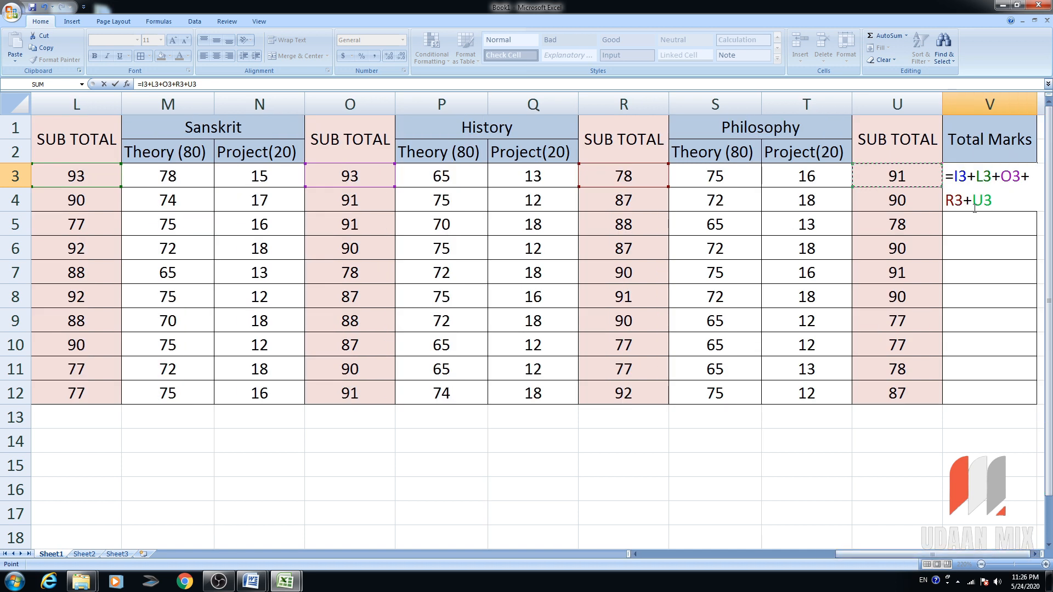
key("Return")
Copy the Total Marks formula down to V12, then select A13:V14 under the table.
left_click(1020, 179)
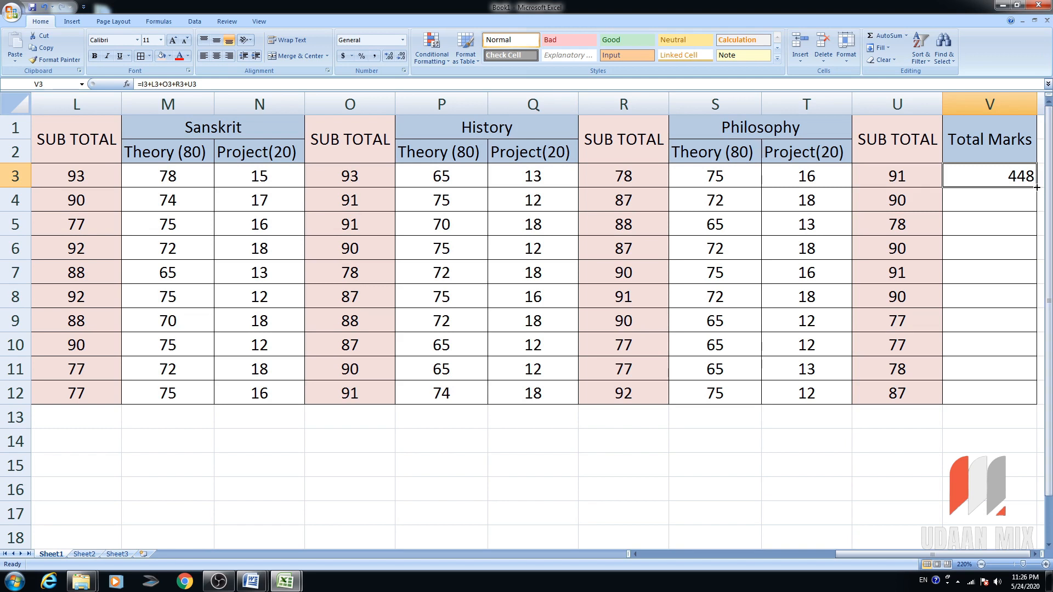
left_click_drag(1036, 187, 659, 408)
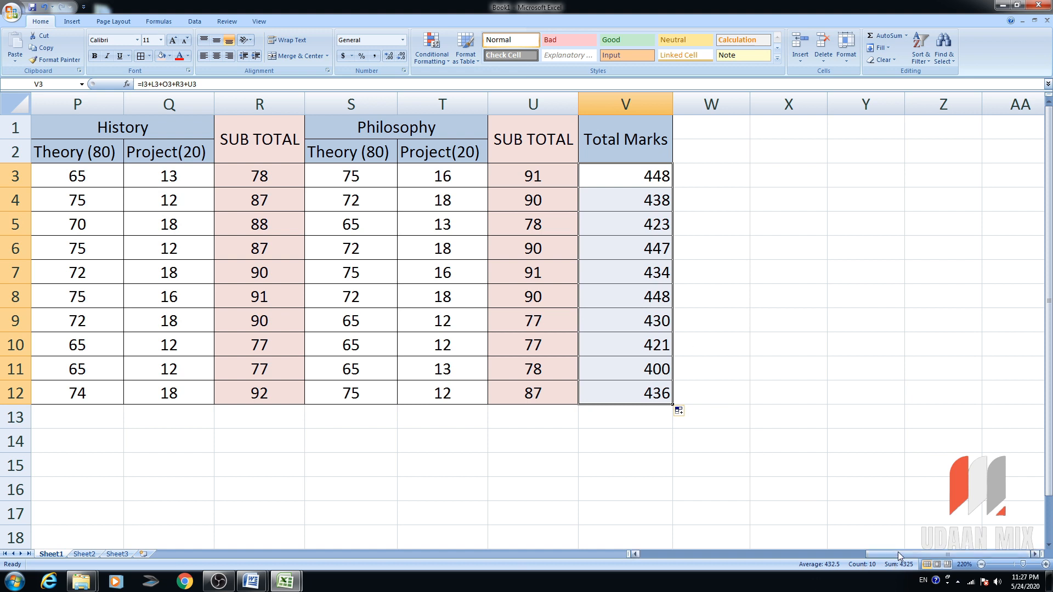
left_click_drag(896, 551, 584, 526)
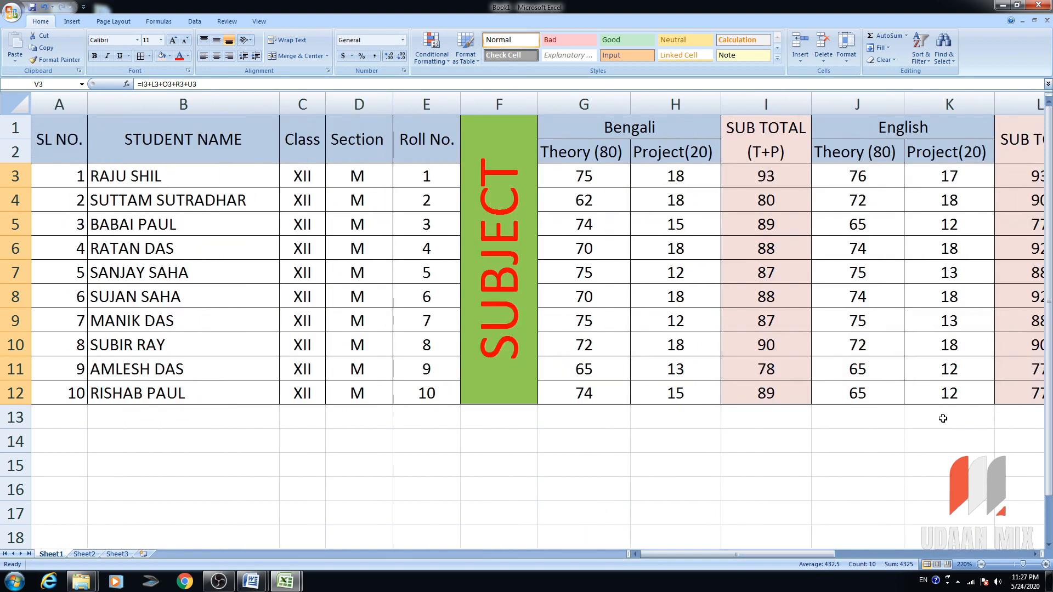
left_click_drag(821, 554, 420, 505)
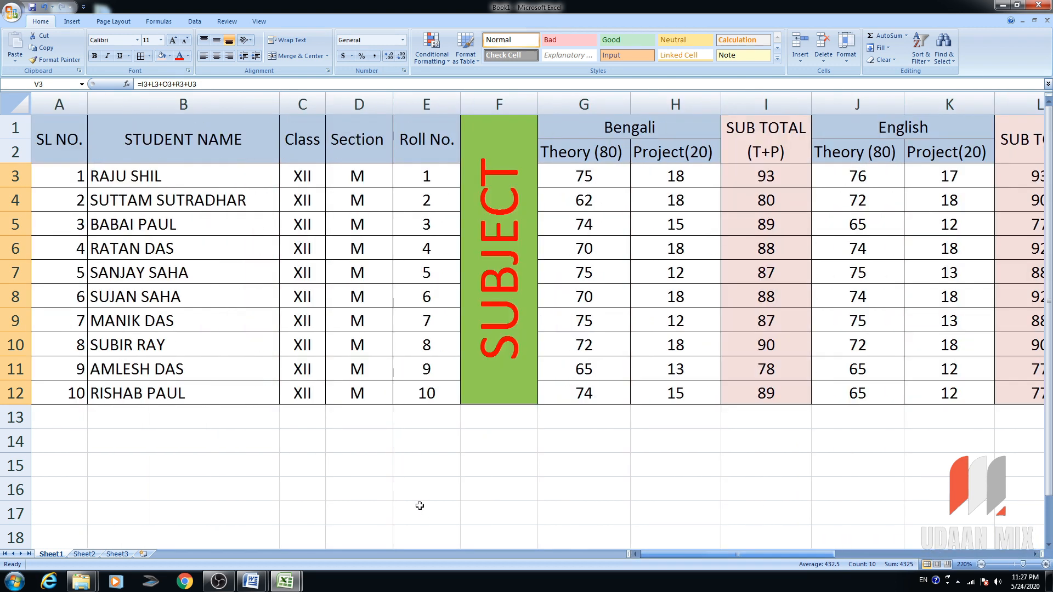
left_click(445, 480)
left_click_drag(78, 415, 746, 450)
Merge rows 13–14 into one cell with Algerian font, light aqua fill and yellow text.
left_click(282, 57)
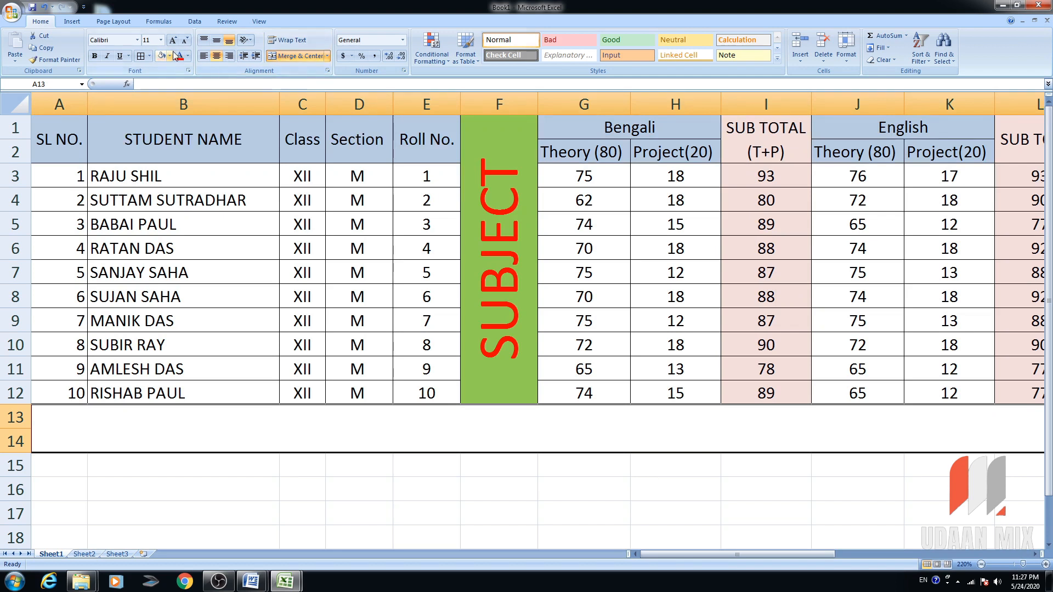
left_click(138, 40)
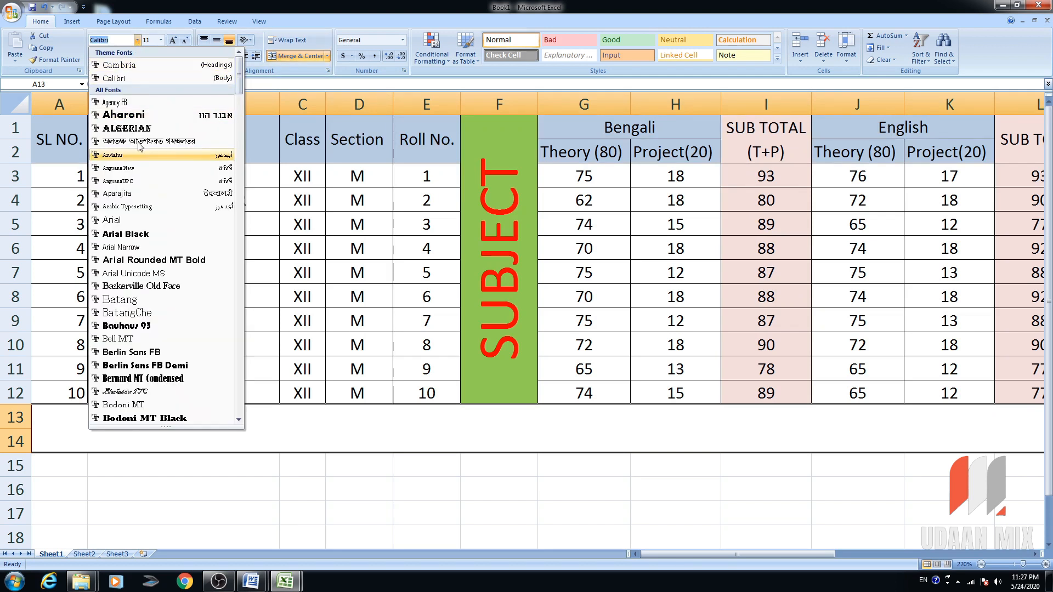
left_click(165, 126)
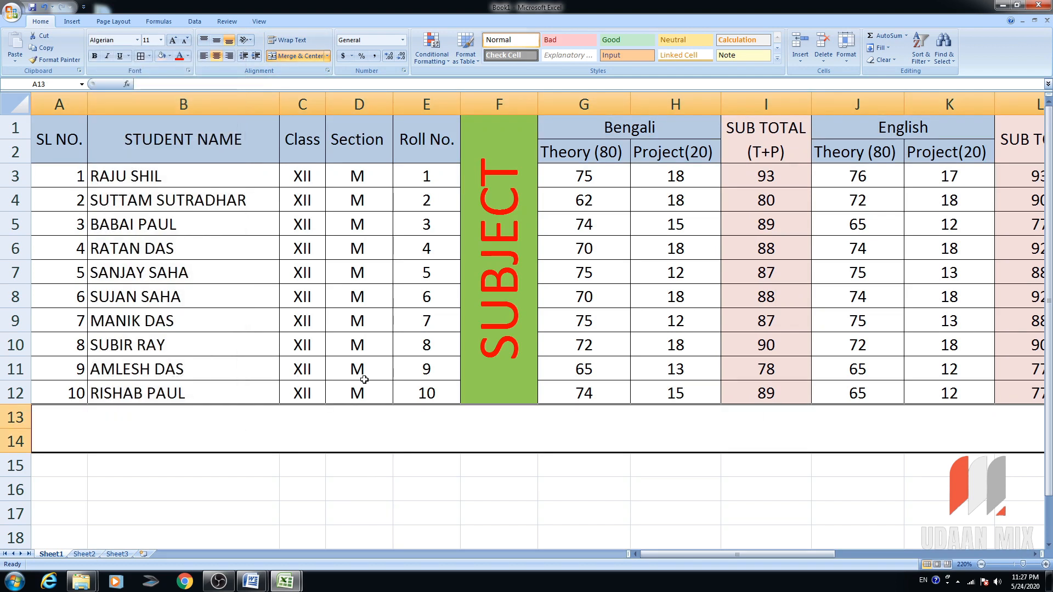
left_click(170, 56)
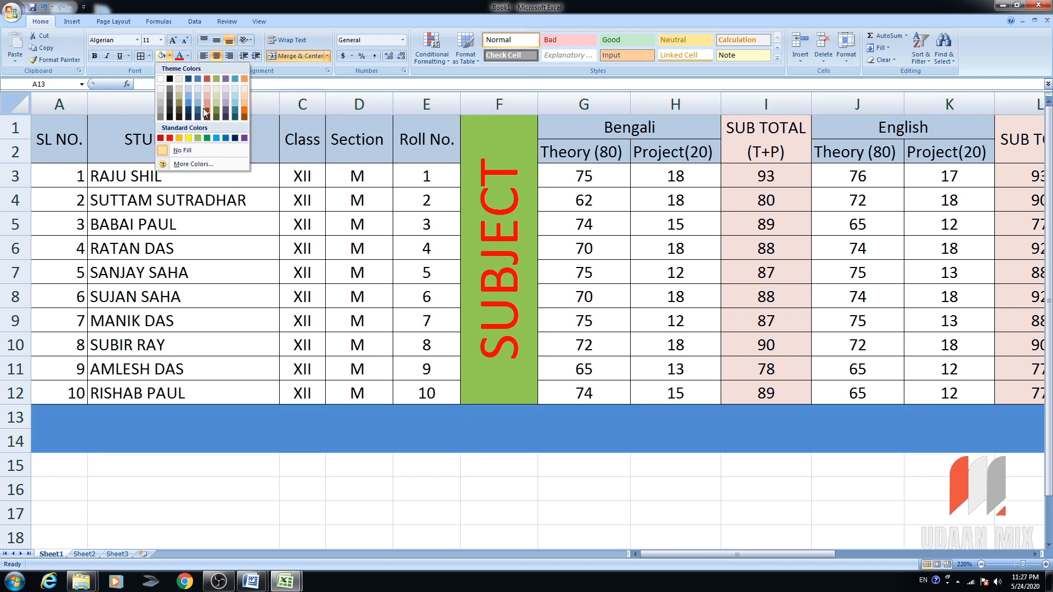
left_click(231, 94)
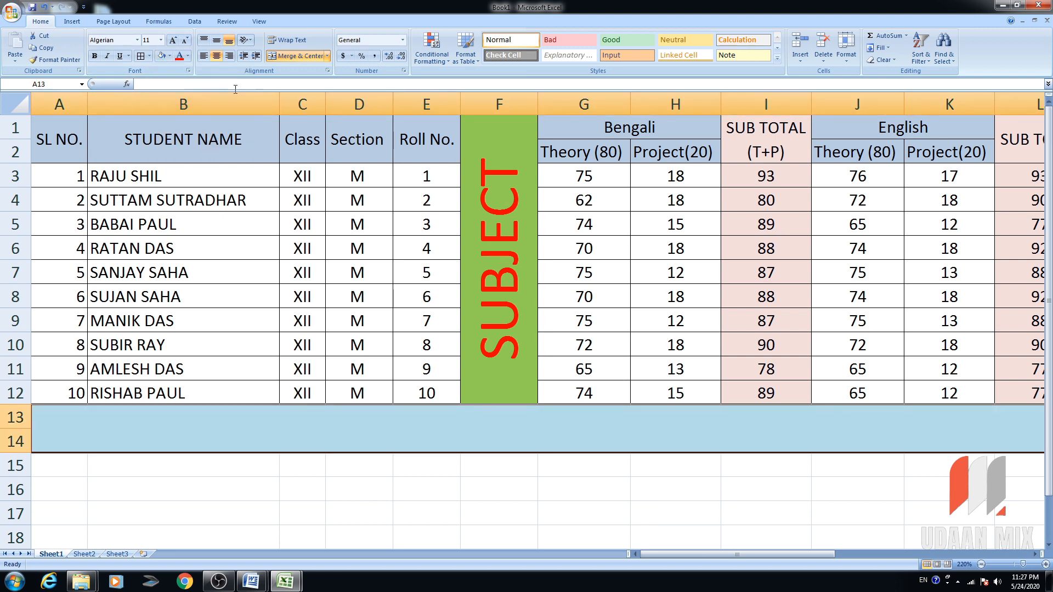
left_click(188, 56)
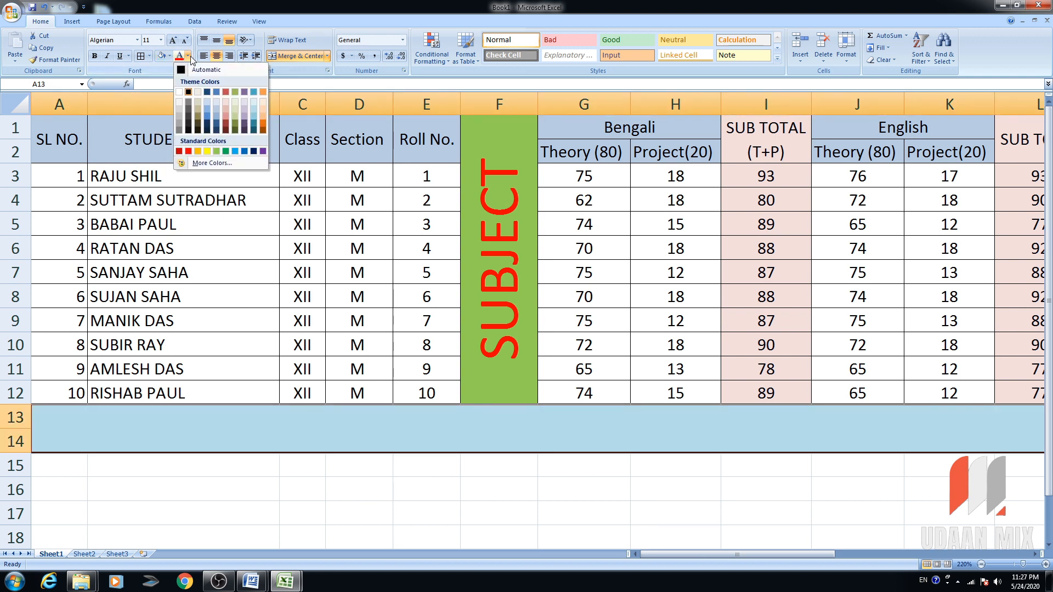
left_click(208, 151)
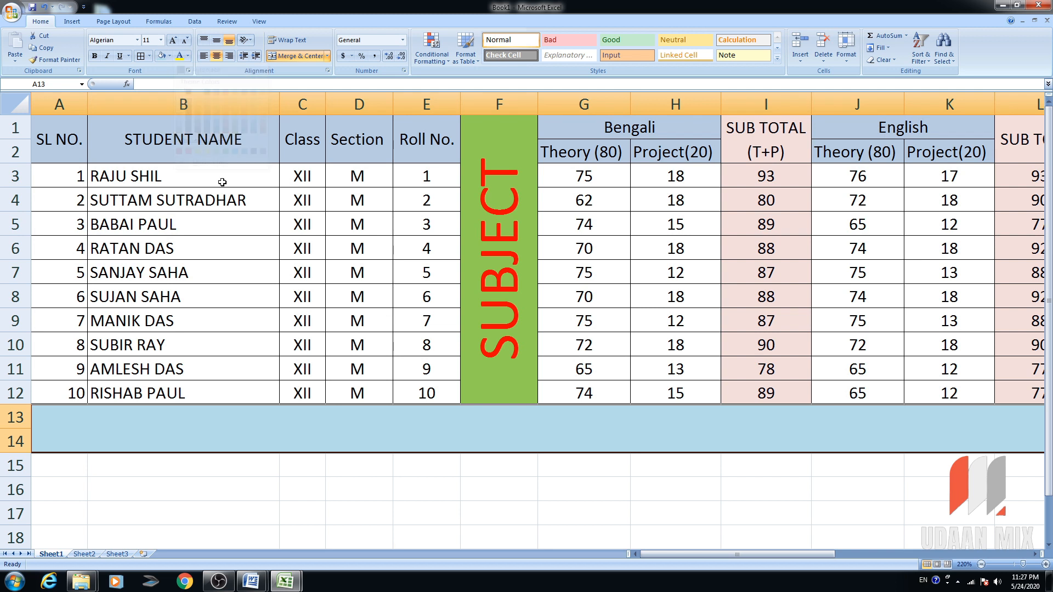
Enter the MARKSHEET title at font size 30 and centre it vertically in the banner.
left_click(154, 40)
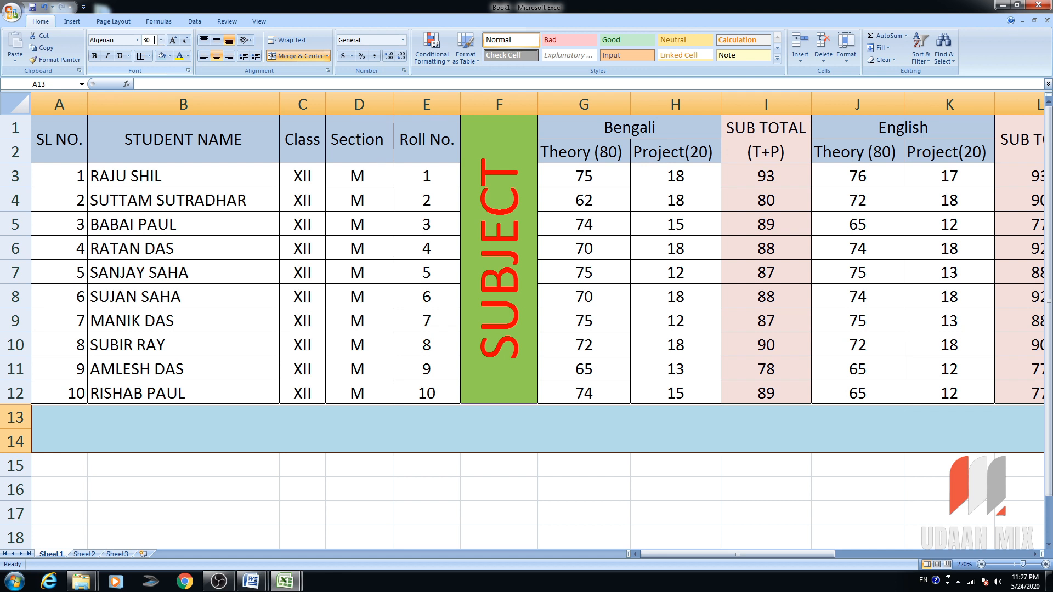
type("mA")
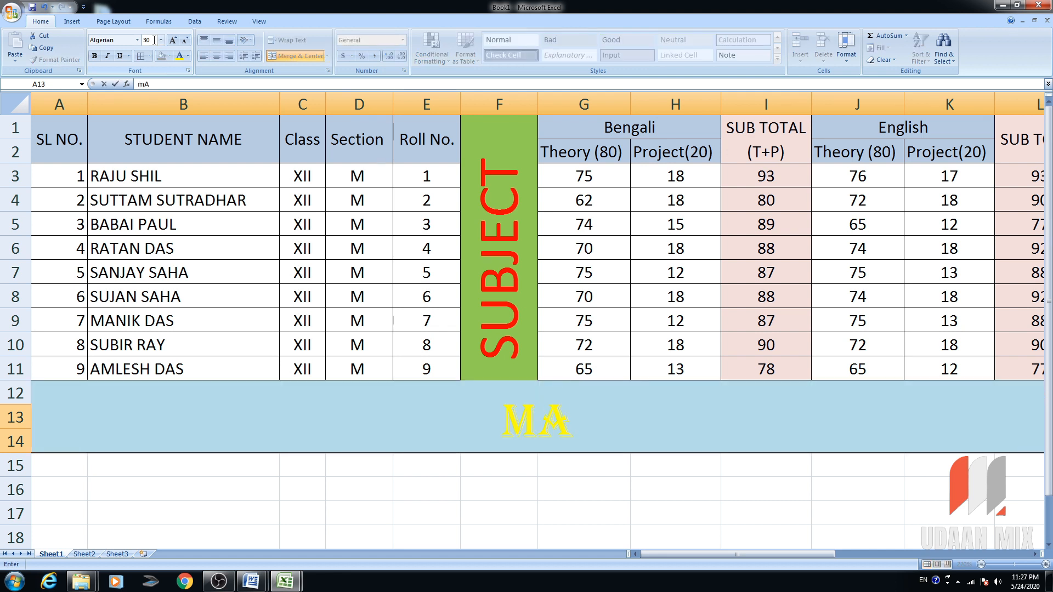
type("RKS")
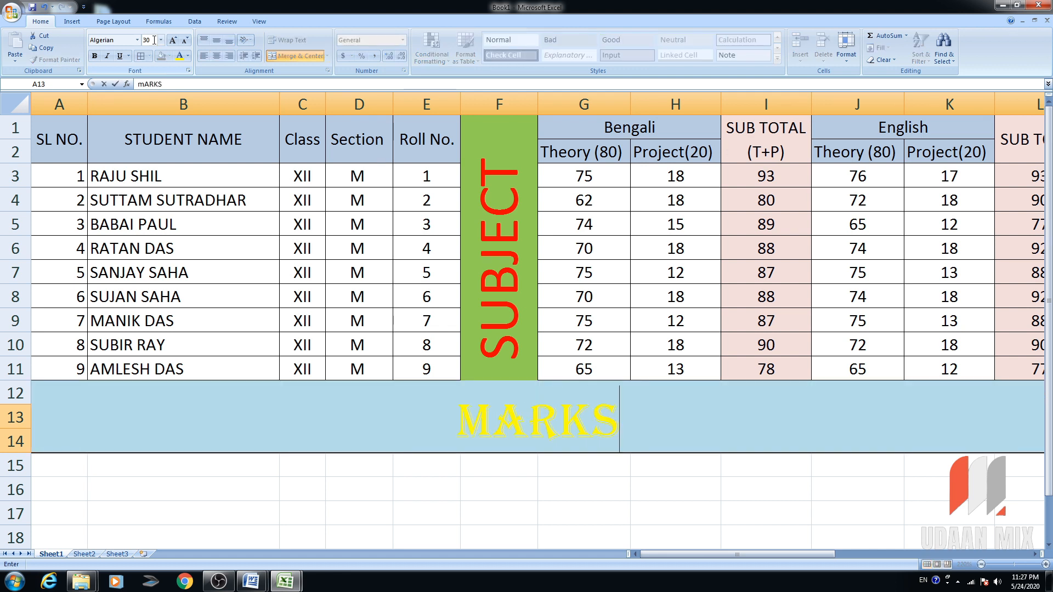
type("HEET")
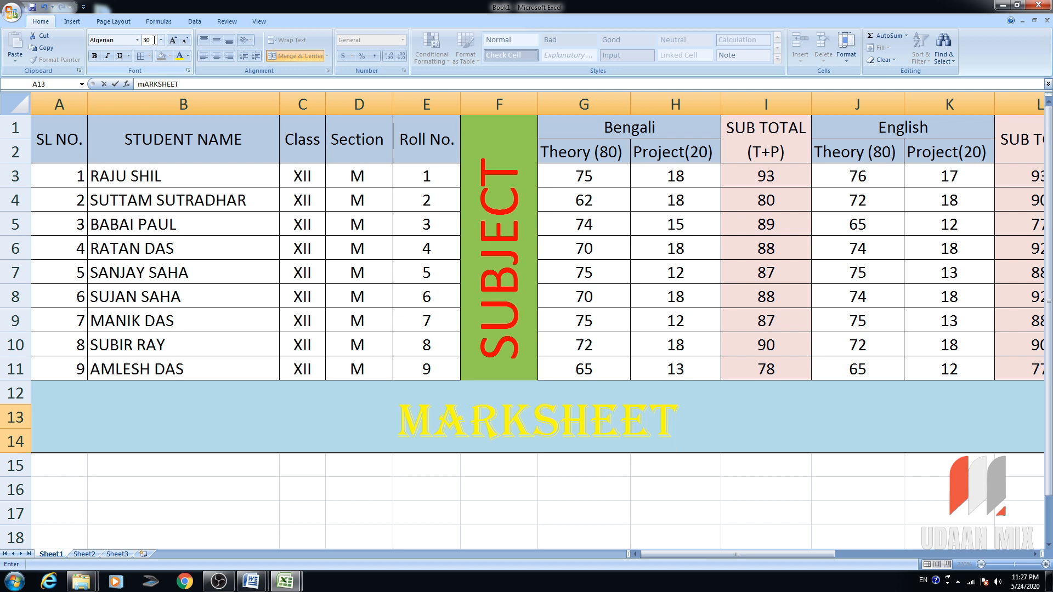
key("Return")
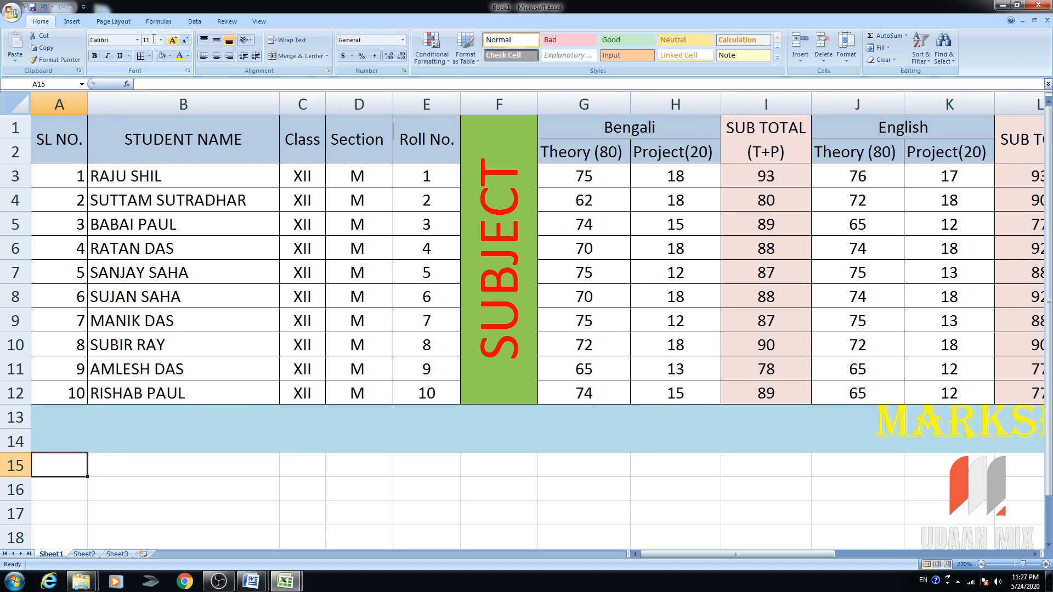
left_click(464, 434)
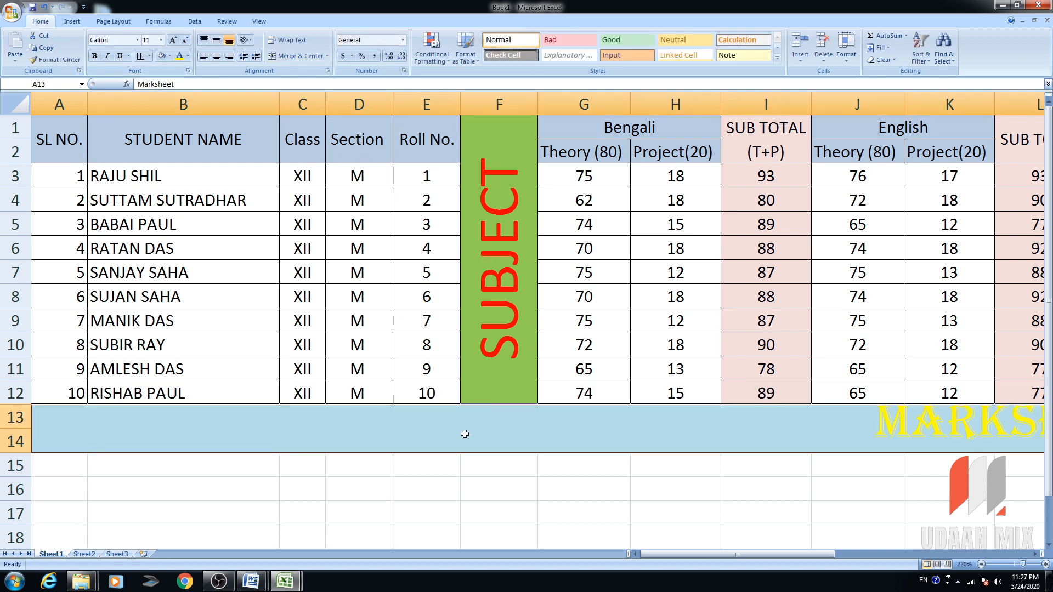
left_click(216, 41)
scroll(901, 464, "down", 10)
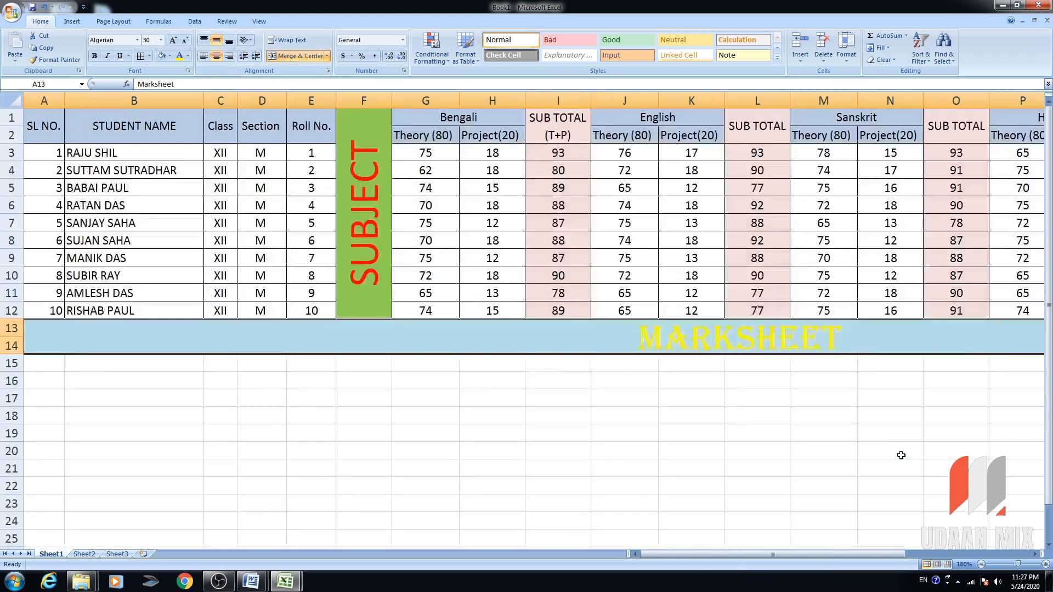
scroll(839, 405, "up", 3)
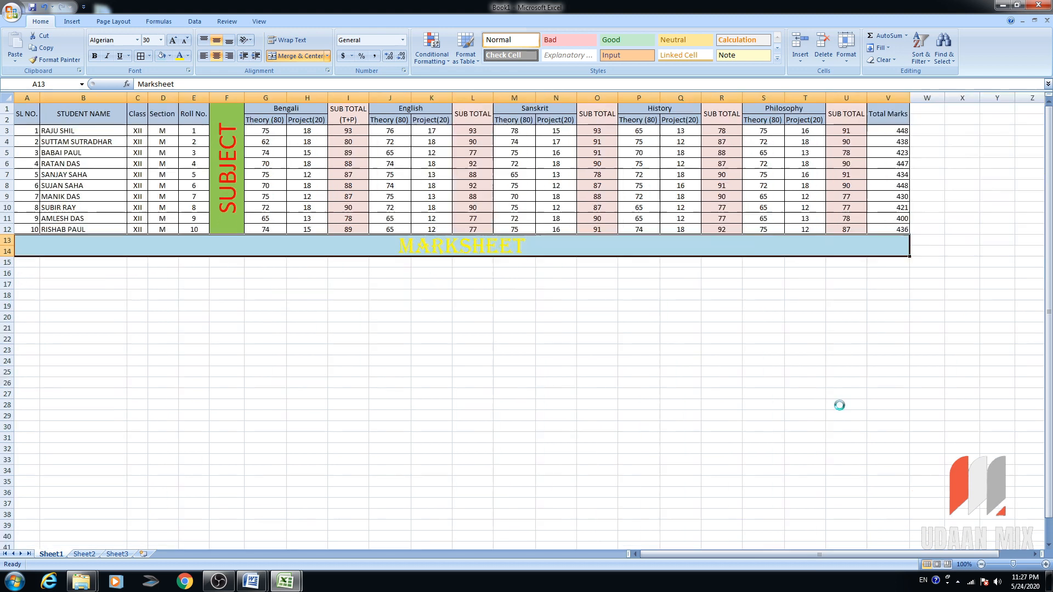
scroll(839, 405, "down", 3)
scroll(840, 405, "up", 3)
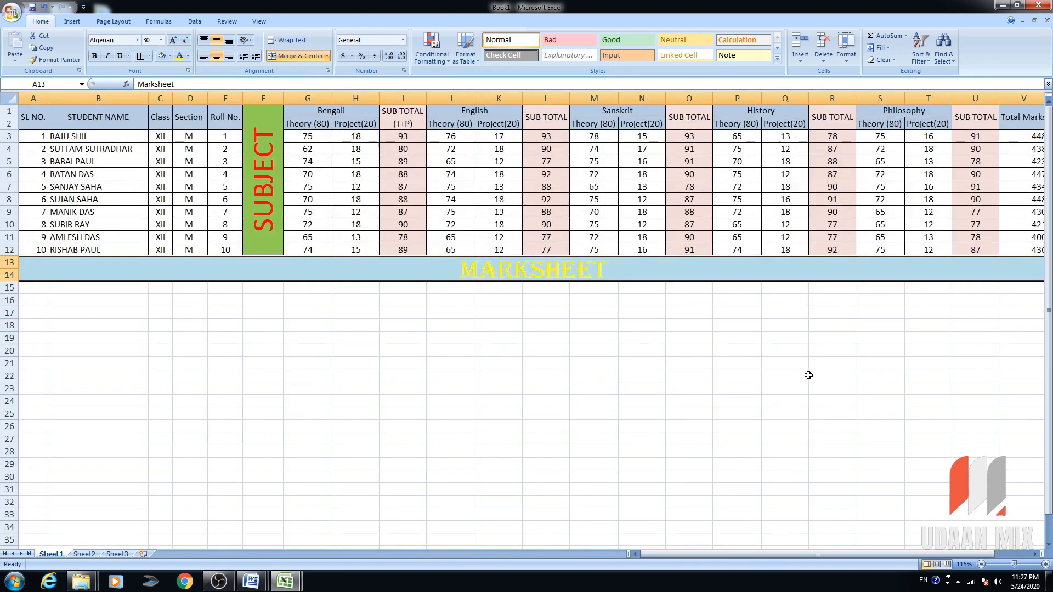
left_click(12, 13)
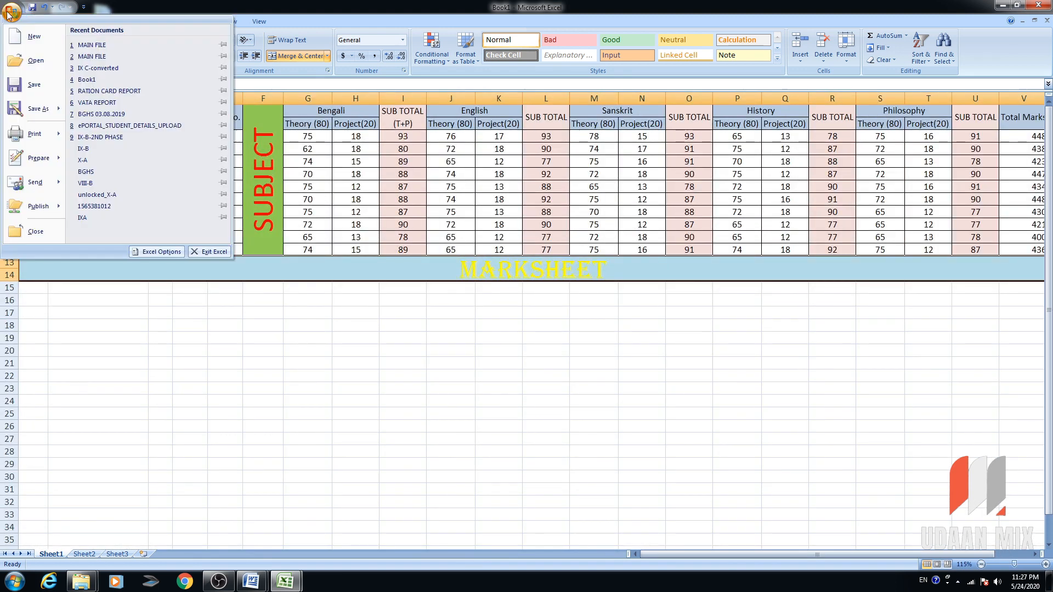
Save the workbook to the Desktop as 'data file' after clearing a same-name error.
left_click(35, 85)
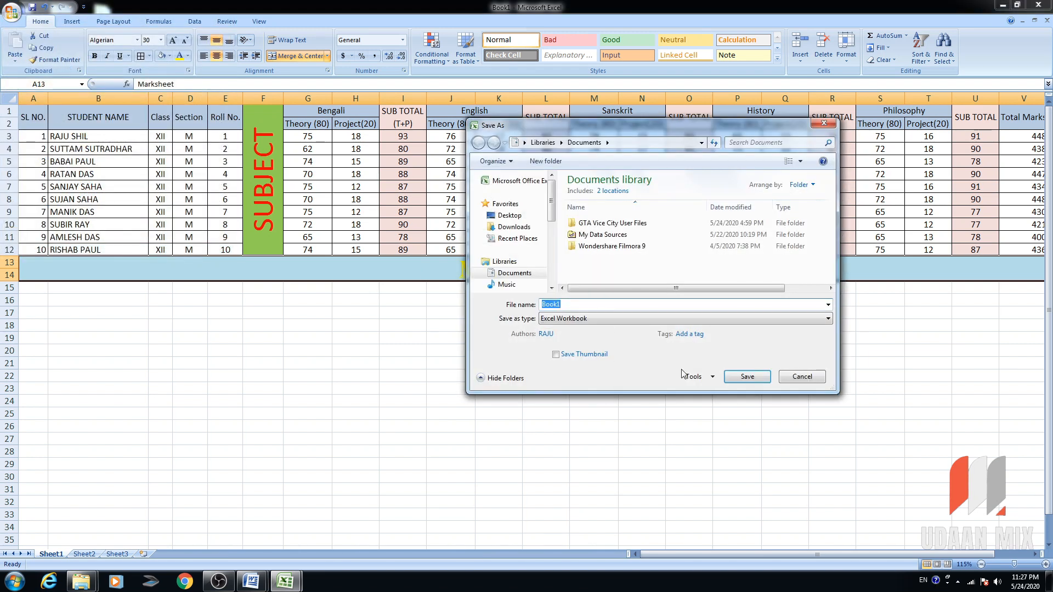
type("Mau")
left_click(509, 215)
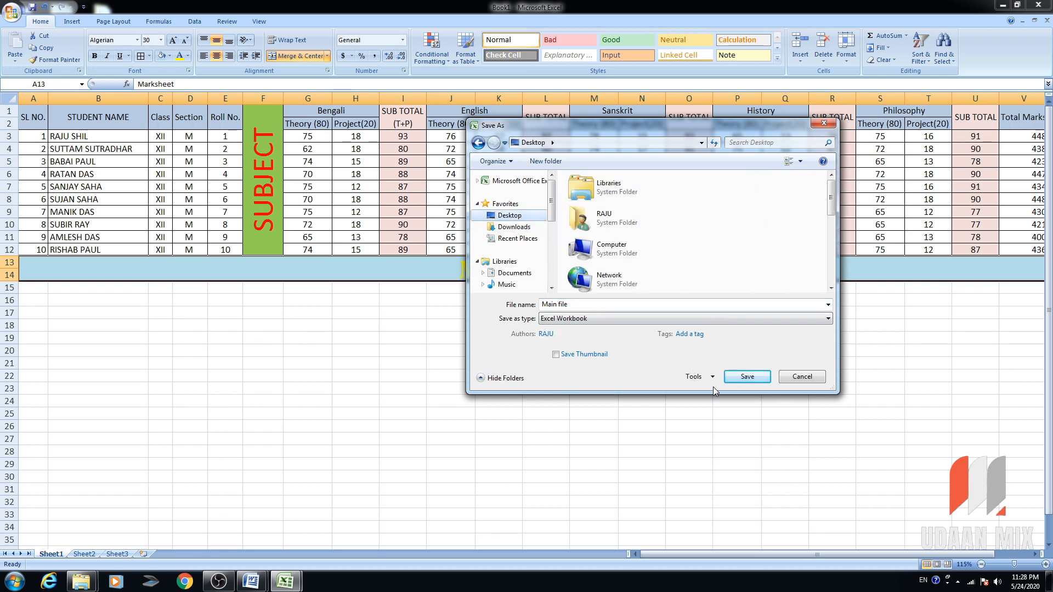
left_click(747, 378)
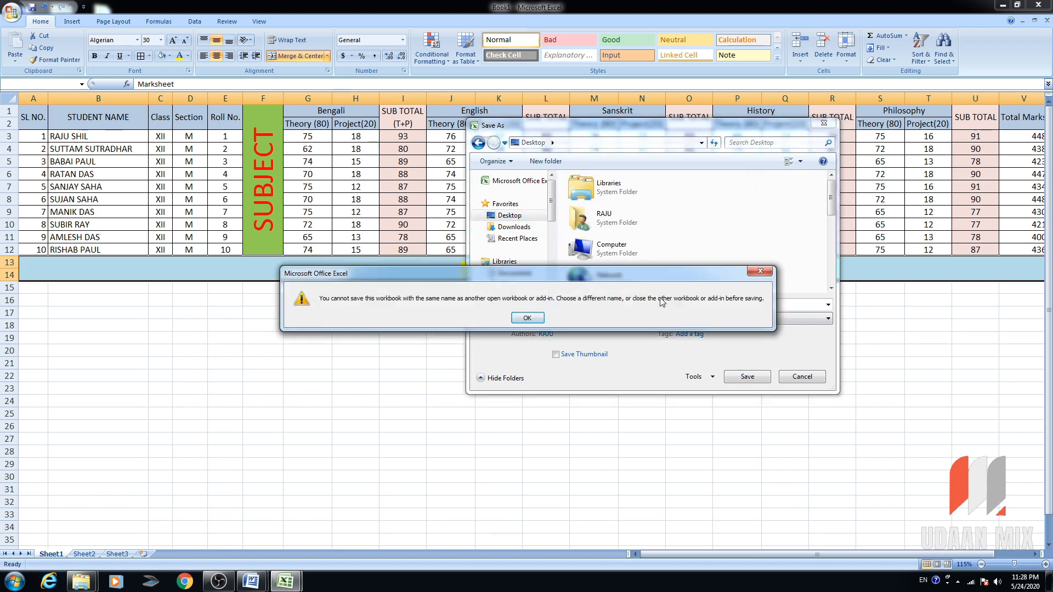
left_click(761, 272)
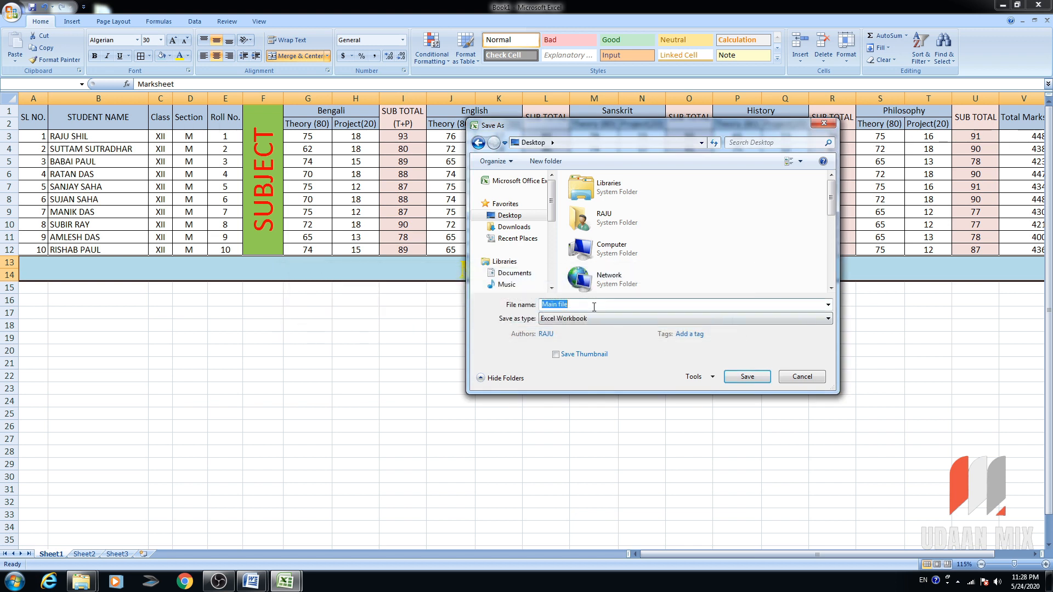
type("data file")
key("Return")
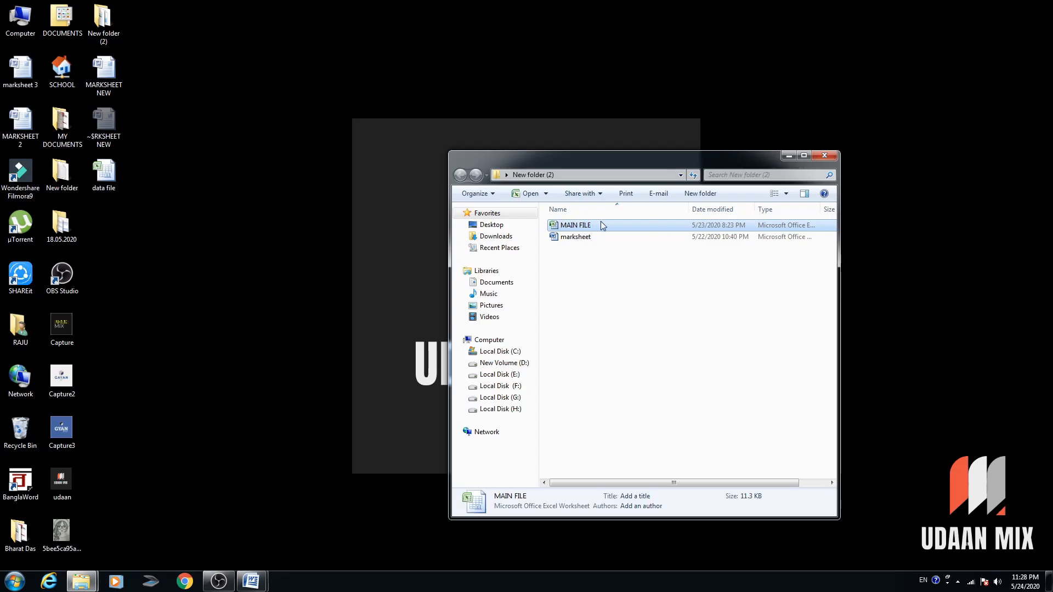
Close the New folder (2) window and switch to the MARKSHEET NEW Word document.
left_click_drag(691, 164, 723, 168)
left_click(855, 159)
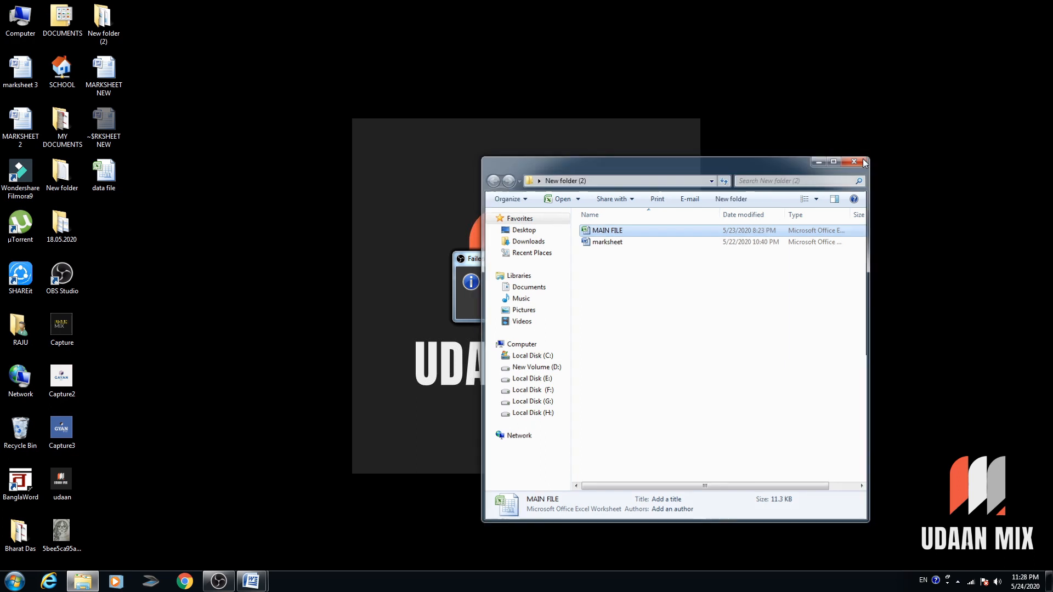
mouse_move(265, 581)
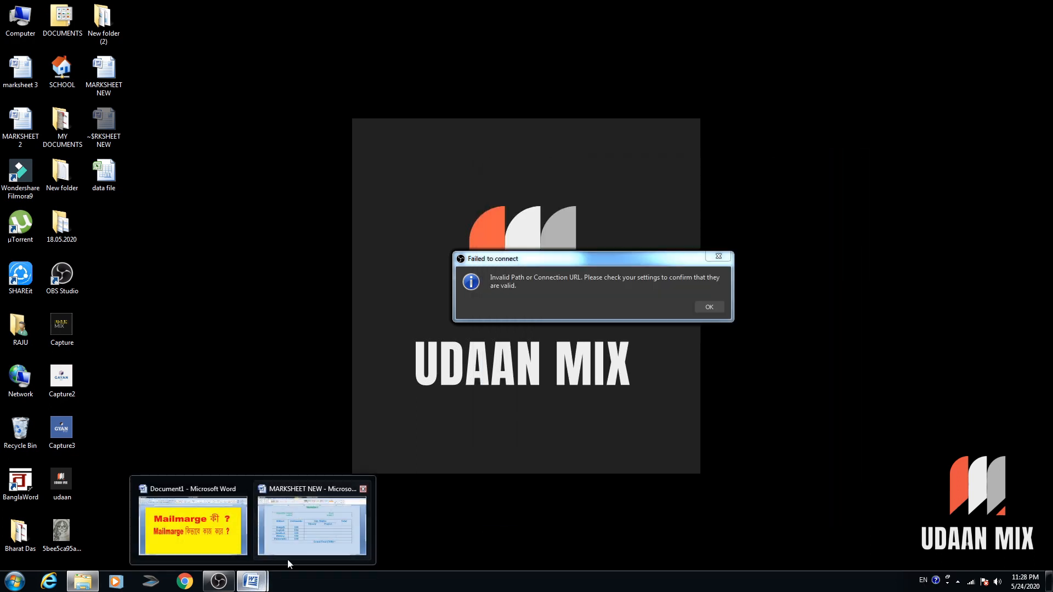
left_click(301, 545)
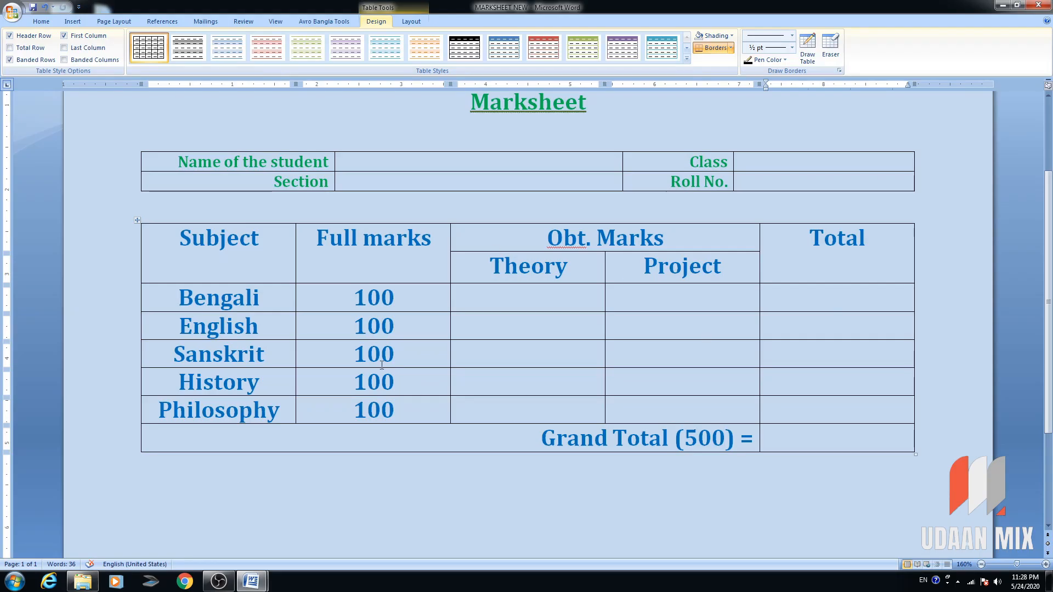
left_click(540, 205)
scroll(730, 356, "up", 3)
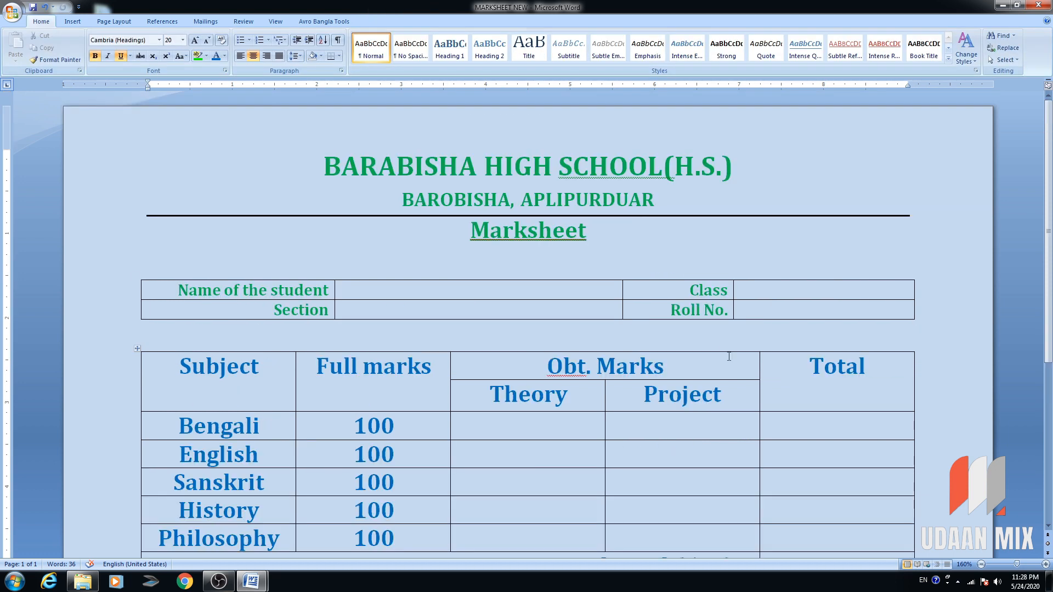
scroll(737, 360, "down", 5)
scroll(736, 359, "up", 5)
left_click(420, 298)
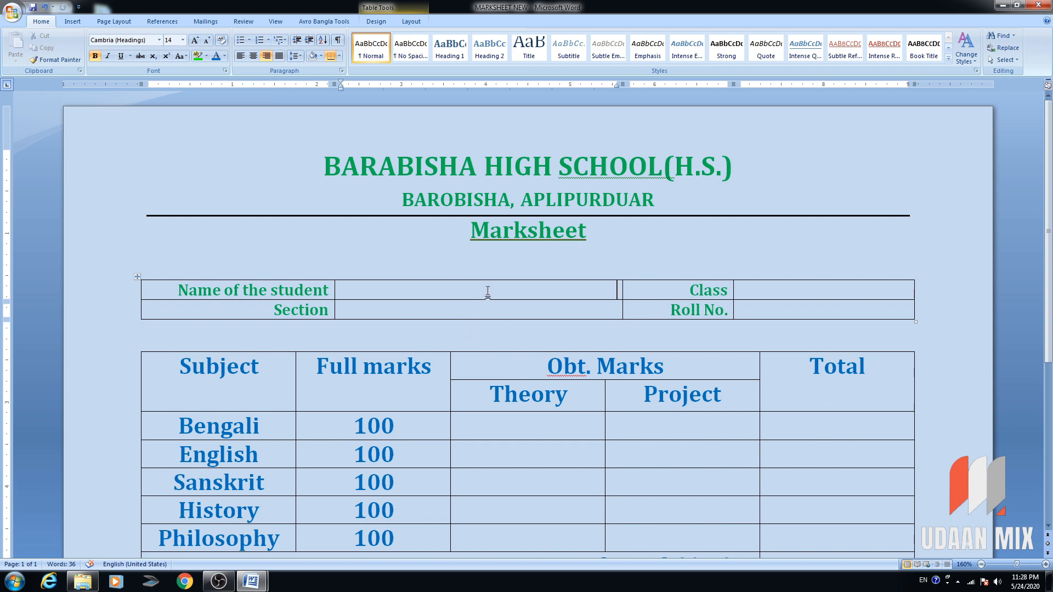
left_click_drag(487, 291, 780, 313)
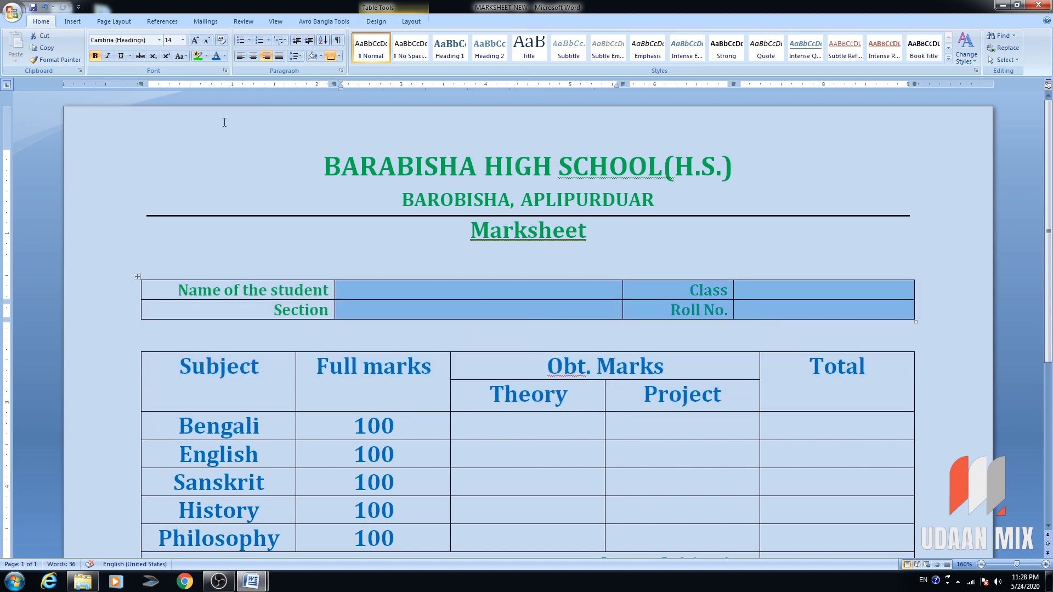
left_click(253, 56)
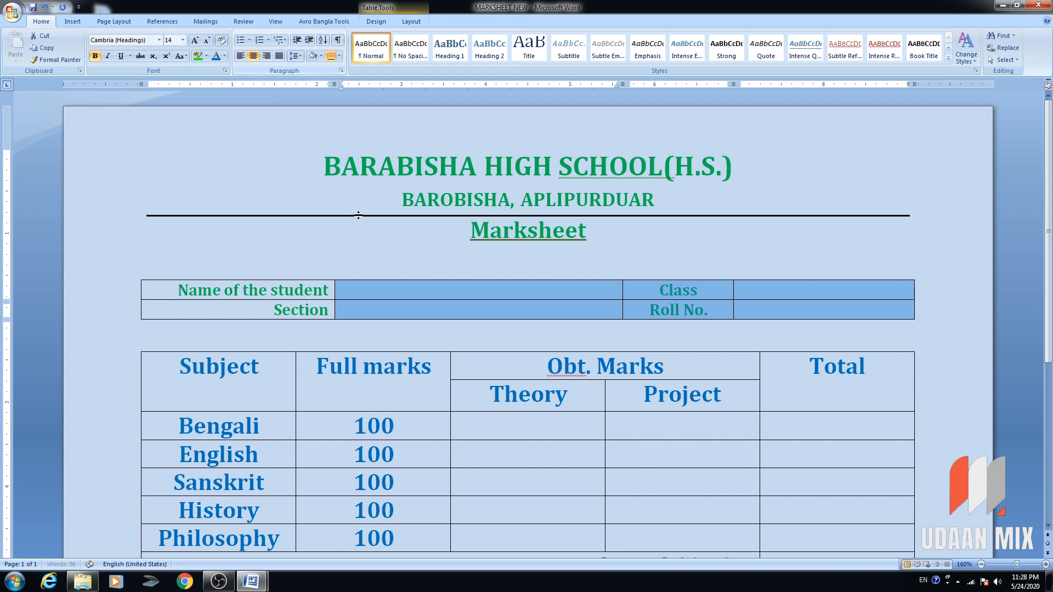
left_click(519, 292)
left_click_drag(651, 291, 678, 310)
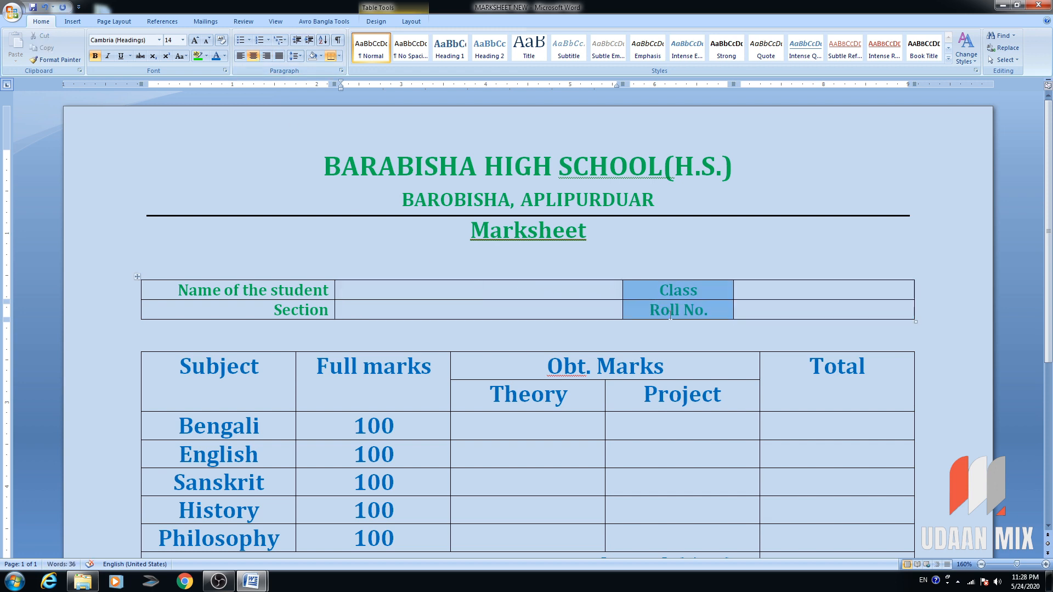
left_click(266, 56)
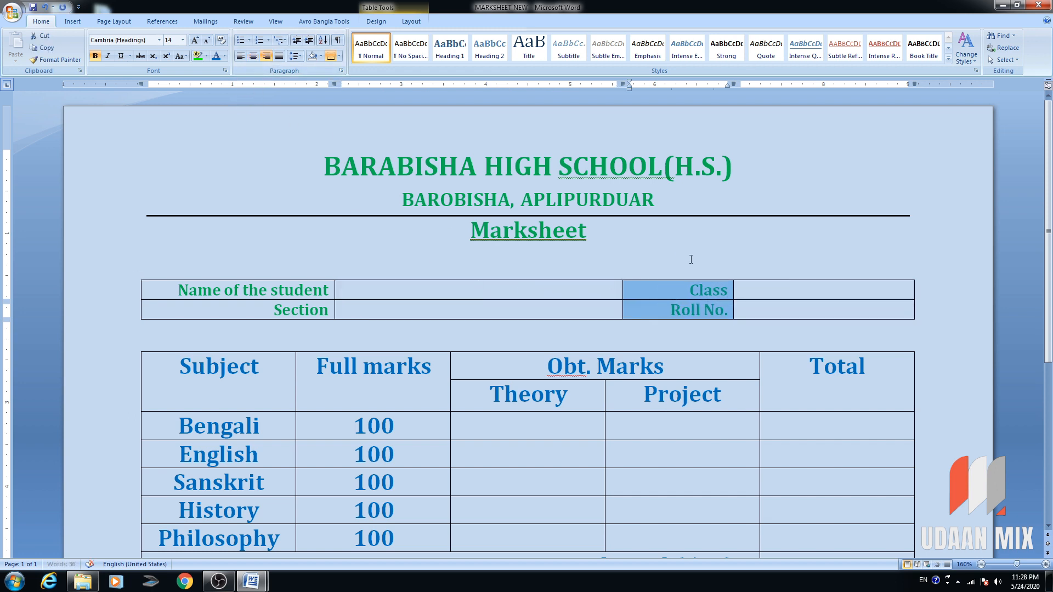
left_click(740, 284)
left_click(504, 290)
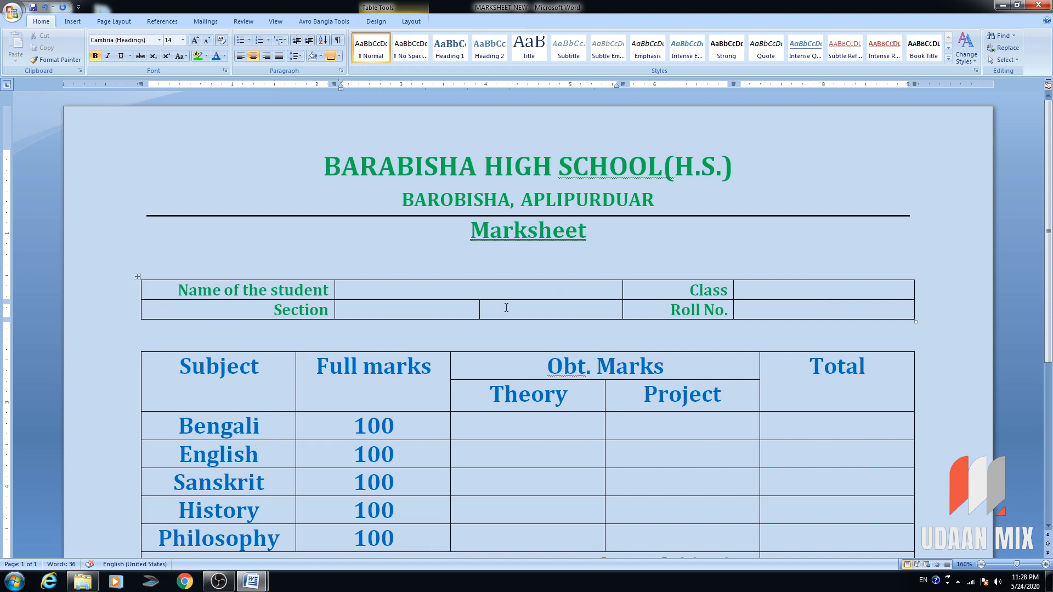
left_click(507, 433)
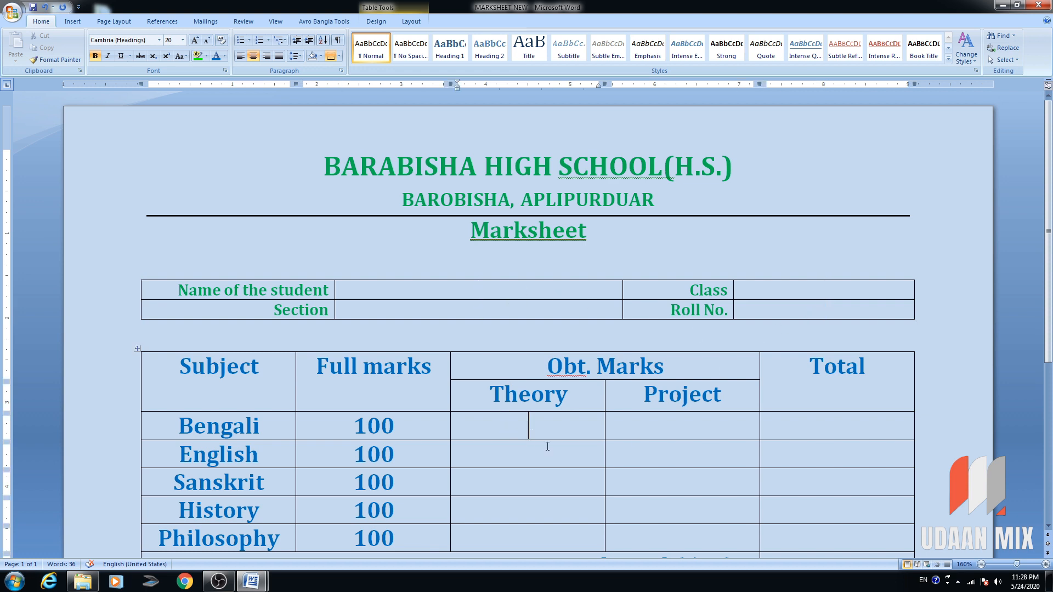
left_click(724, 431)
left_click(833, 447)
left_click(780, 428)
left_click(551, 427)
left_click(430, 285)
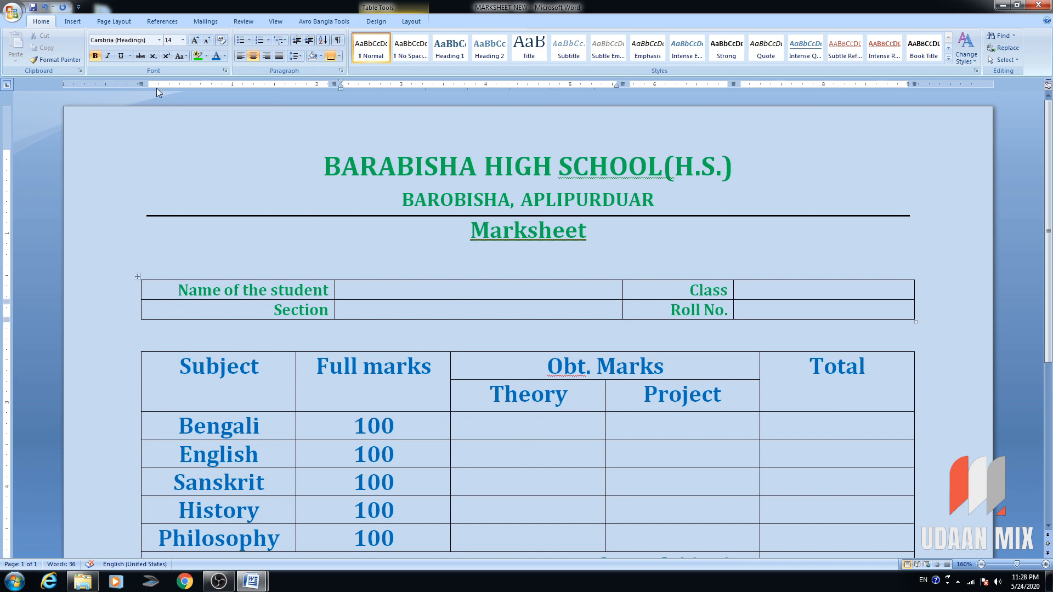